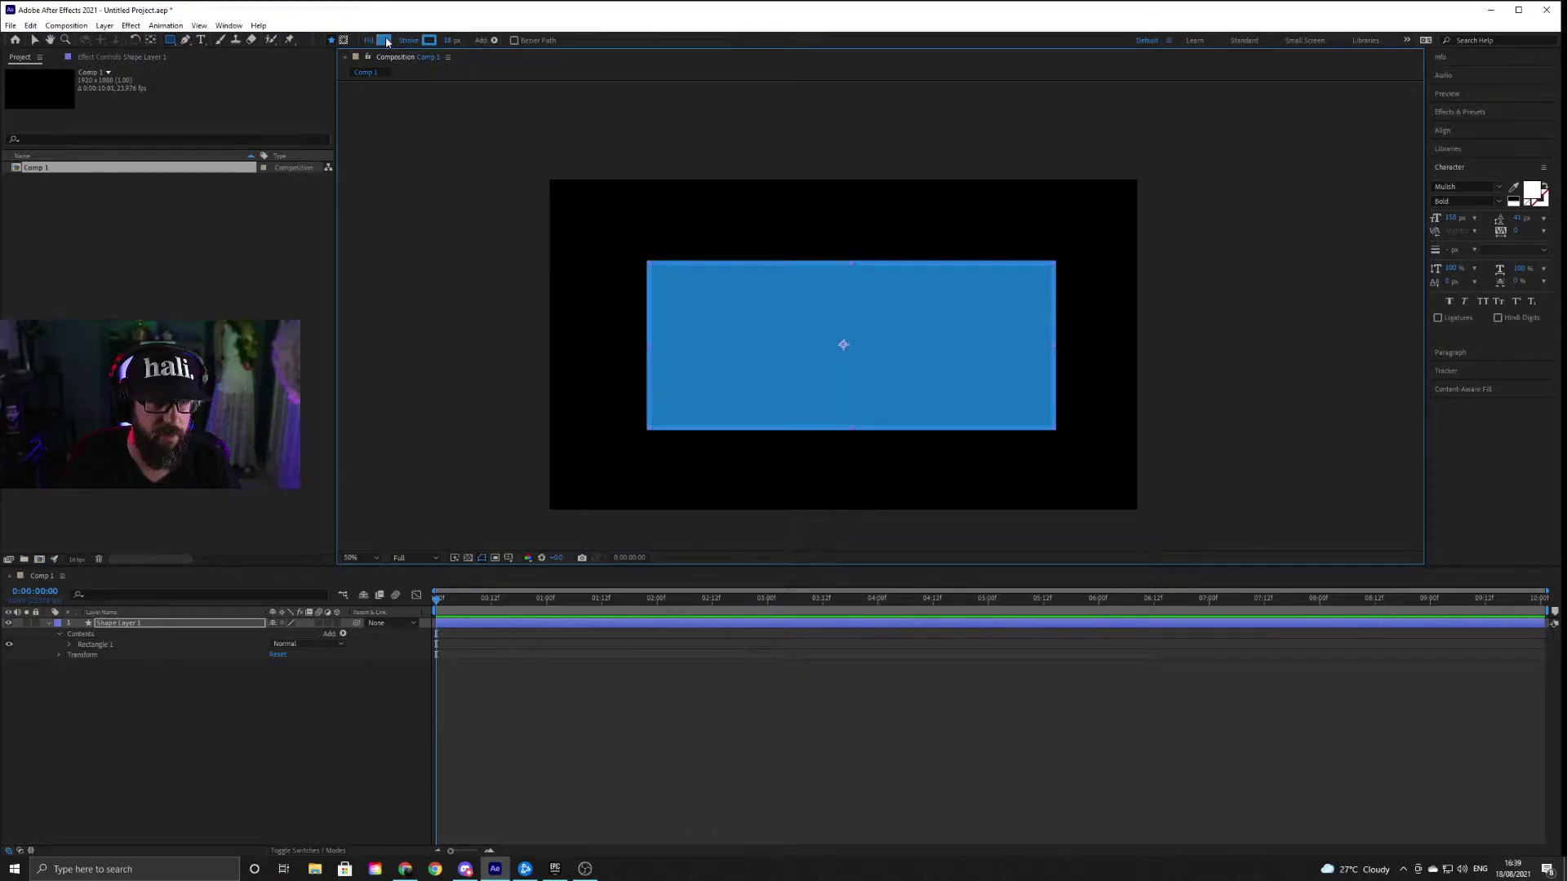
# Cycle the rectangle's fill through the gradient and solid color types and set it to None
pyautogui.keyDown('alt'); pyautogui.click(384, 41); pyautogui.keyUp('alt')
pyautogui.keyDown('alt'); pyautogui.click(387, 43); pyautogui.keyUp('alt')
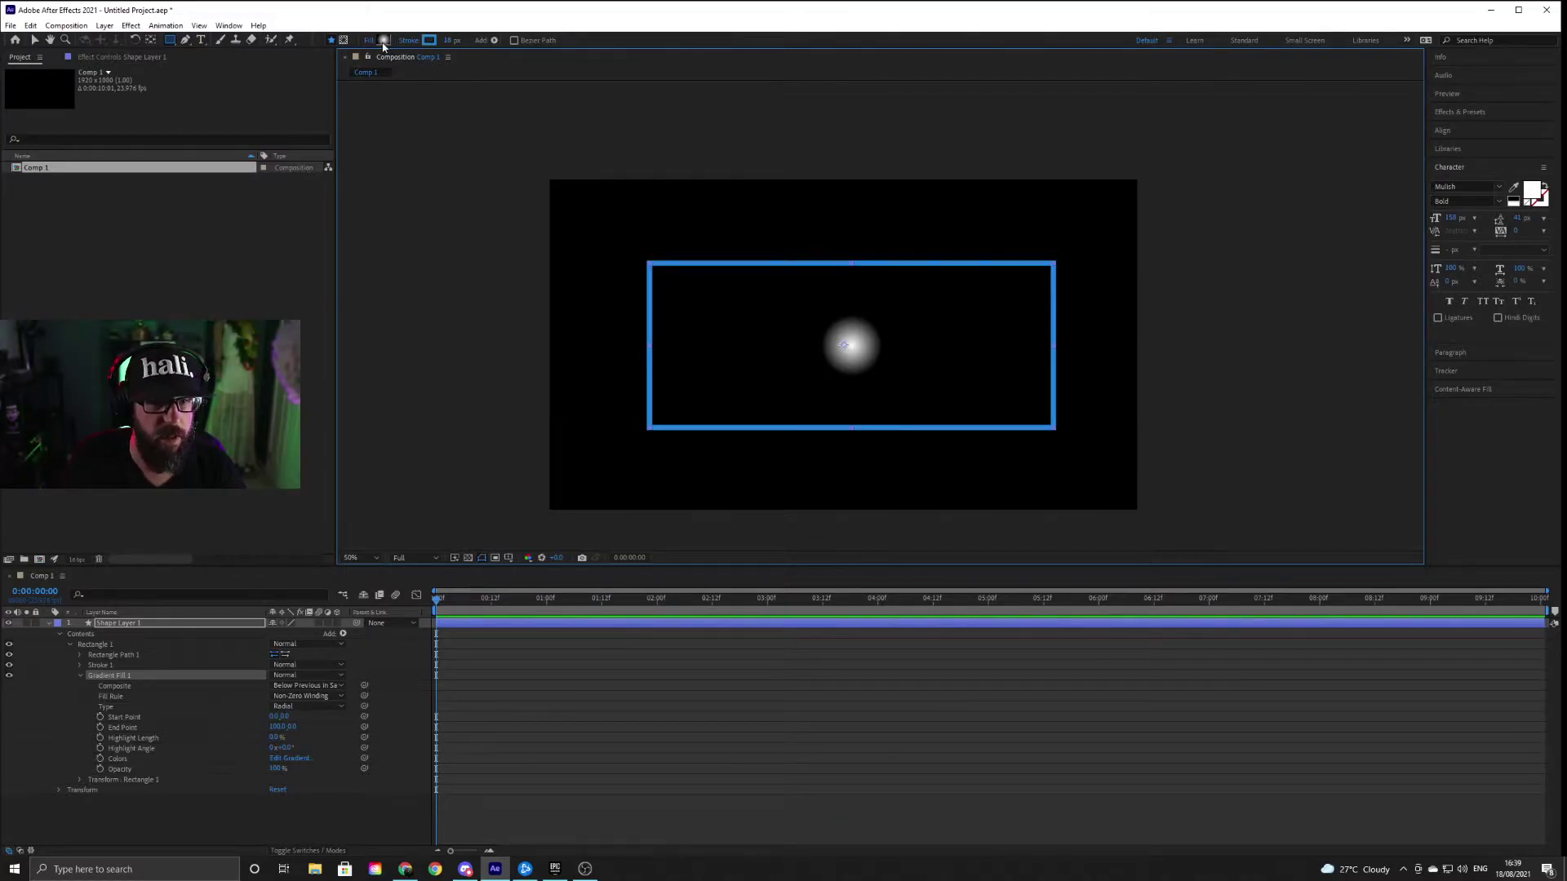
pyautogui.keyDown('alt'); pyautogui.click(383, 41); pyautogui.keyUp('alt')
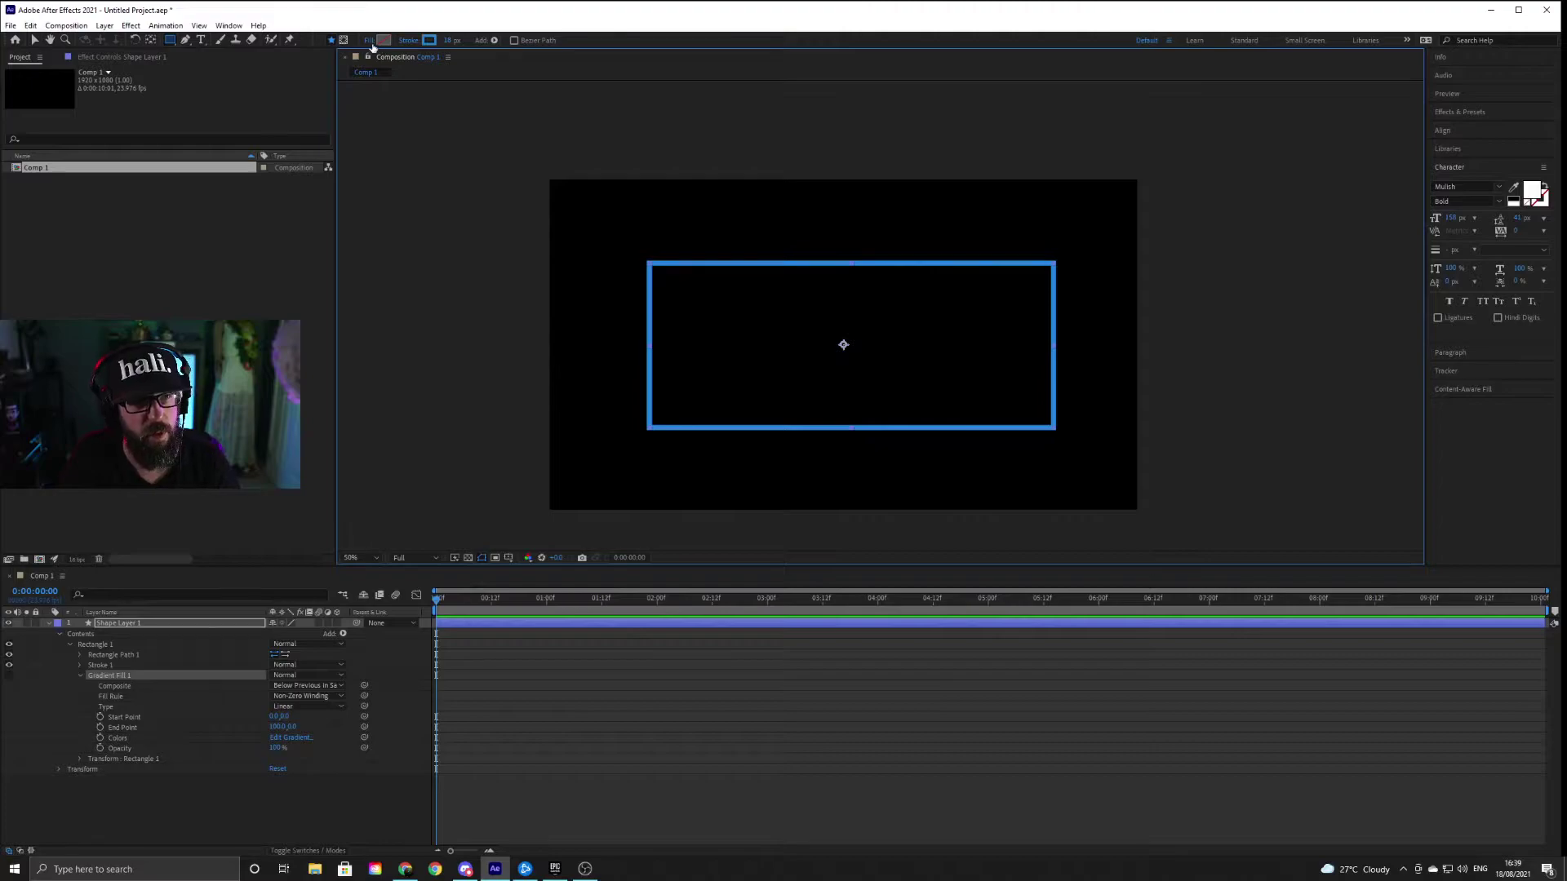
pyautogui.click(369, 41)
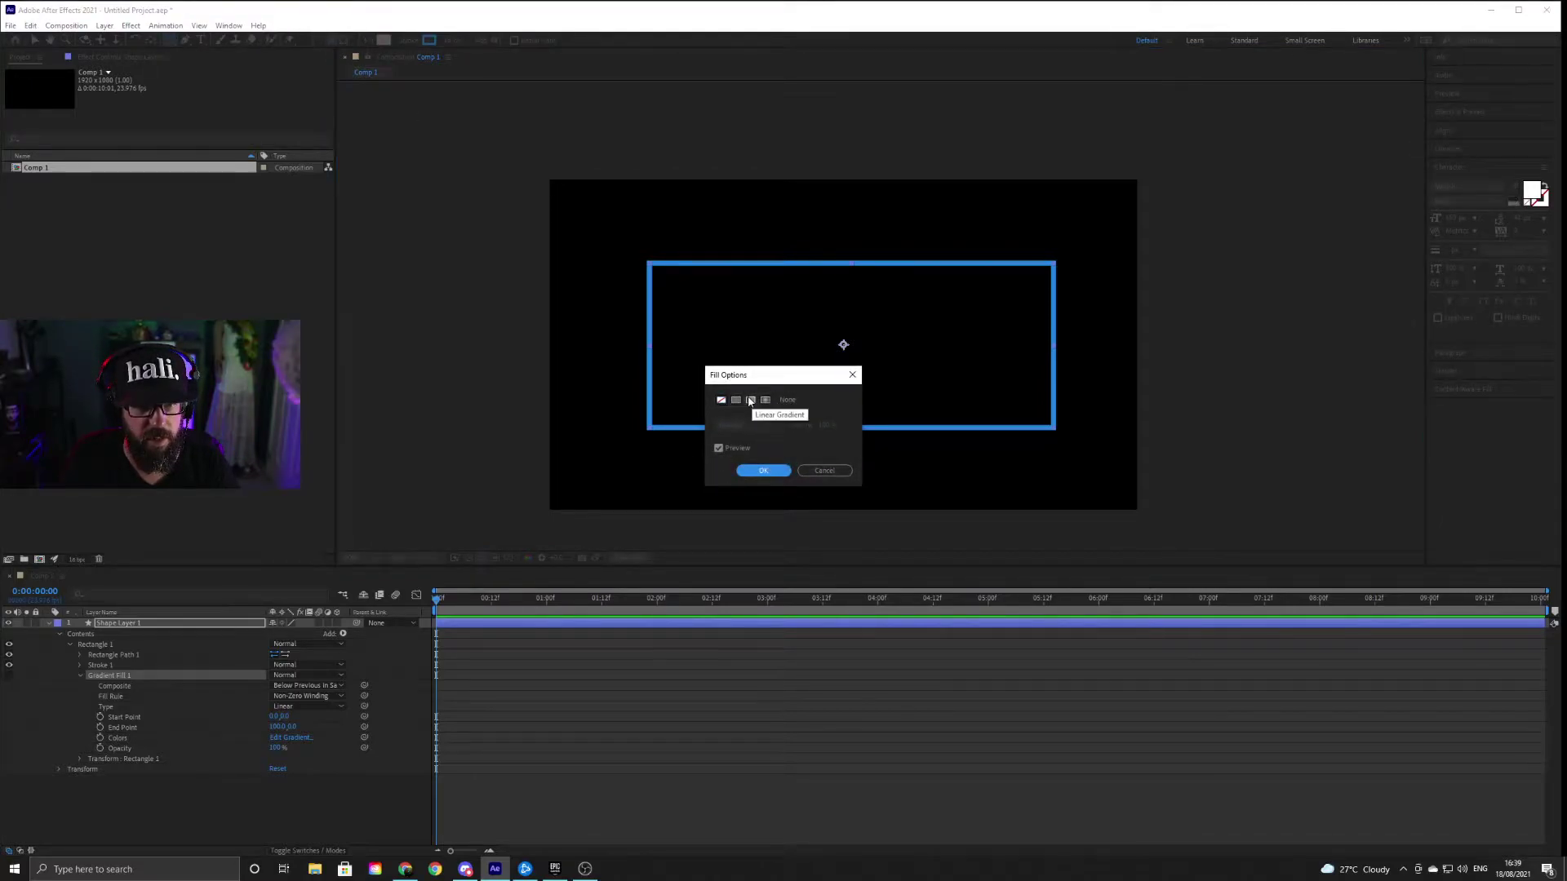
pyautogui.click(735, 399)
pyautogui.moveTo(822, 425)
pyautogui.mouseDown()
pyautogui.moveTo(780, 430)
pyautogui.moveTo(834, 430)
pyautogui.mouseUp()
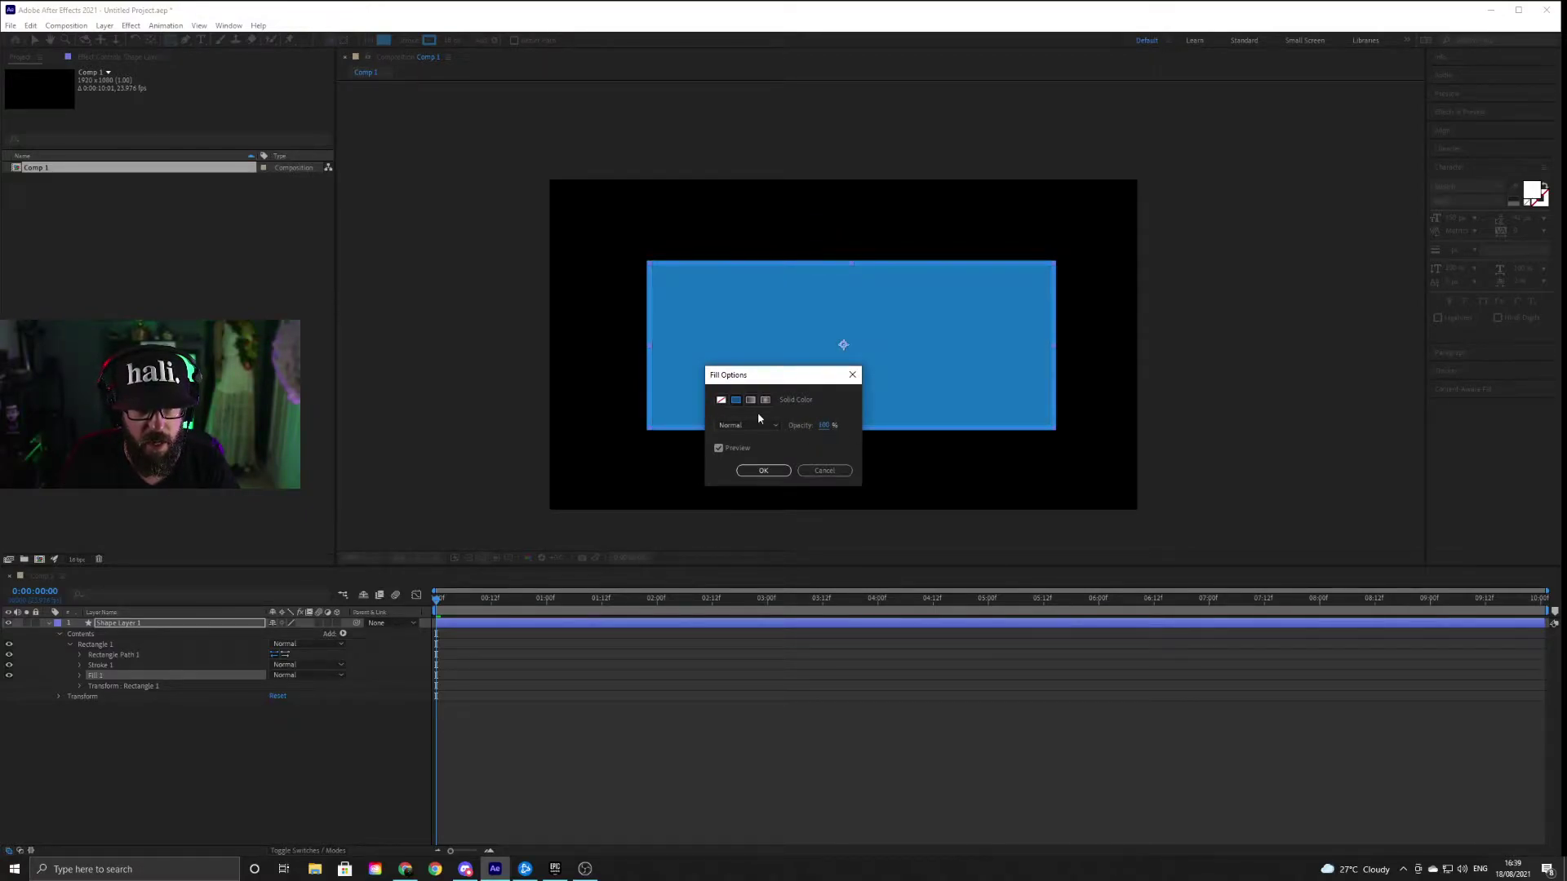
pyautogui.click(721, 400)
pyautogui.click(764, 471)
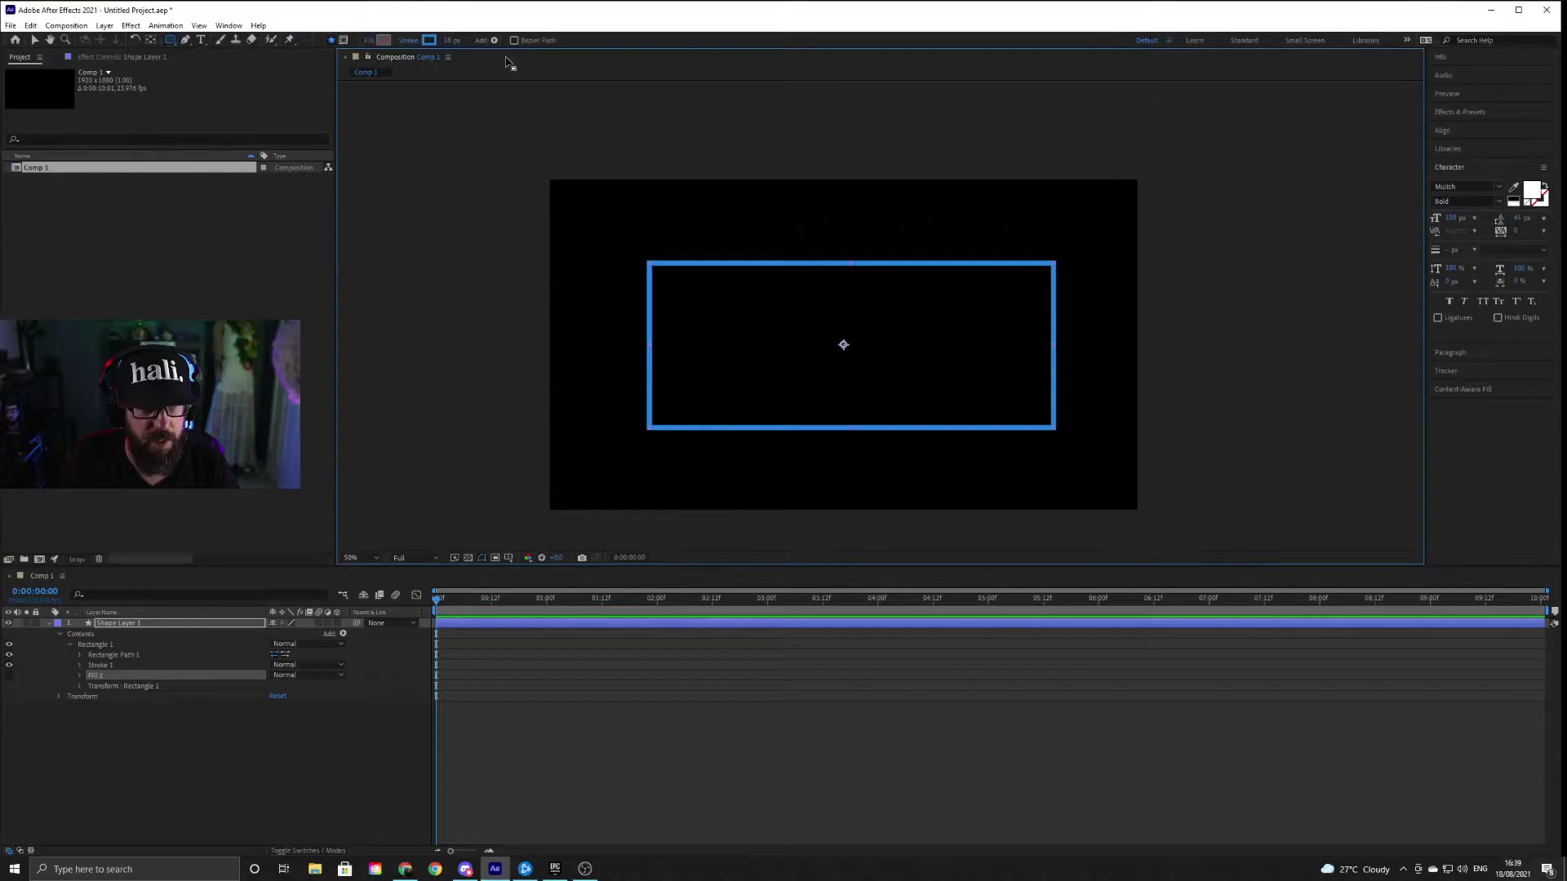
# Try a thicker stroke on the rectangle and set the stroke width to 20 px
pyautogui.moveTo(451, 40)
pyautogui.mouseDown()
pyautogui.moveTo(480, 43)
pyautogui.moveTo(438, 51)
pyautogui.moveTo(476, 57)
pyautogui.moveTo(450, 60)
pyautogui.mouseUp()
pyautogui.click(451, 39)
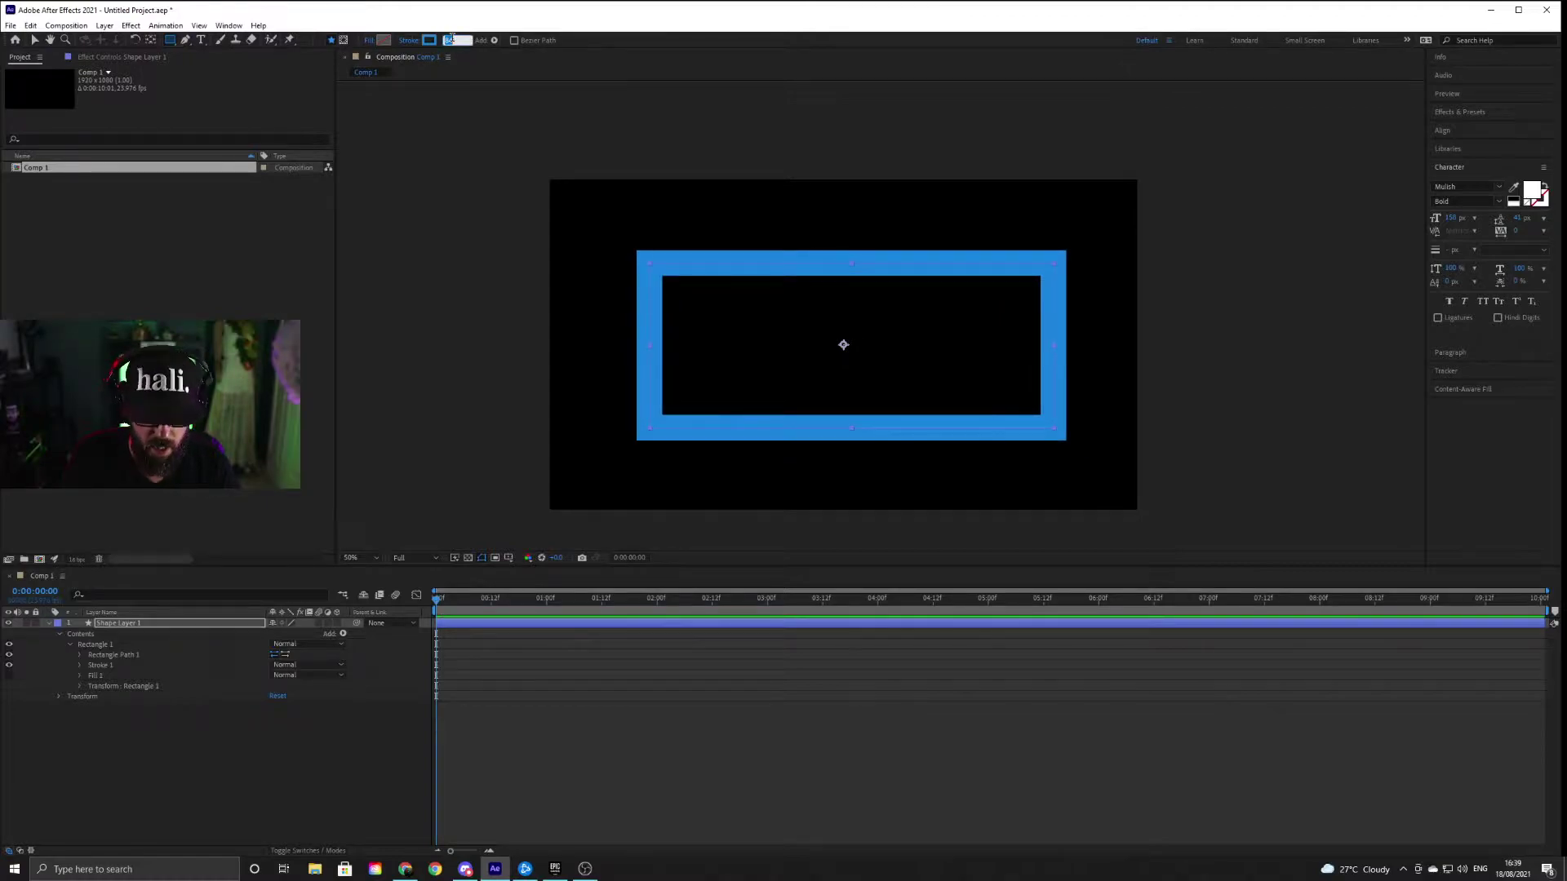
pyautogui.write('10')
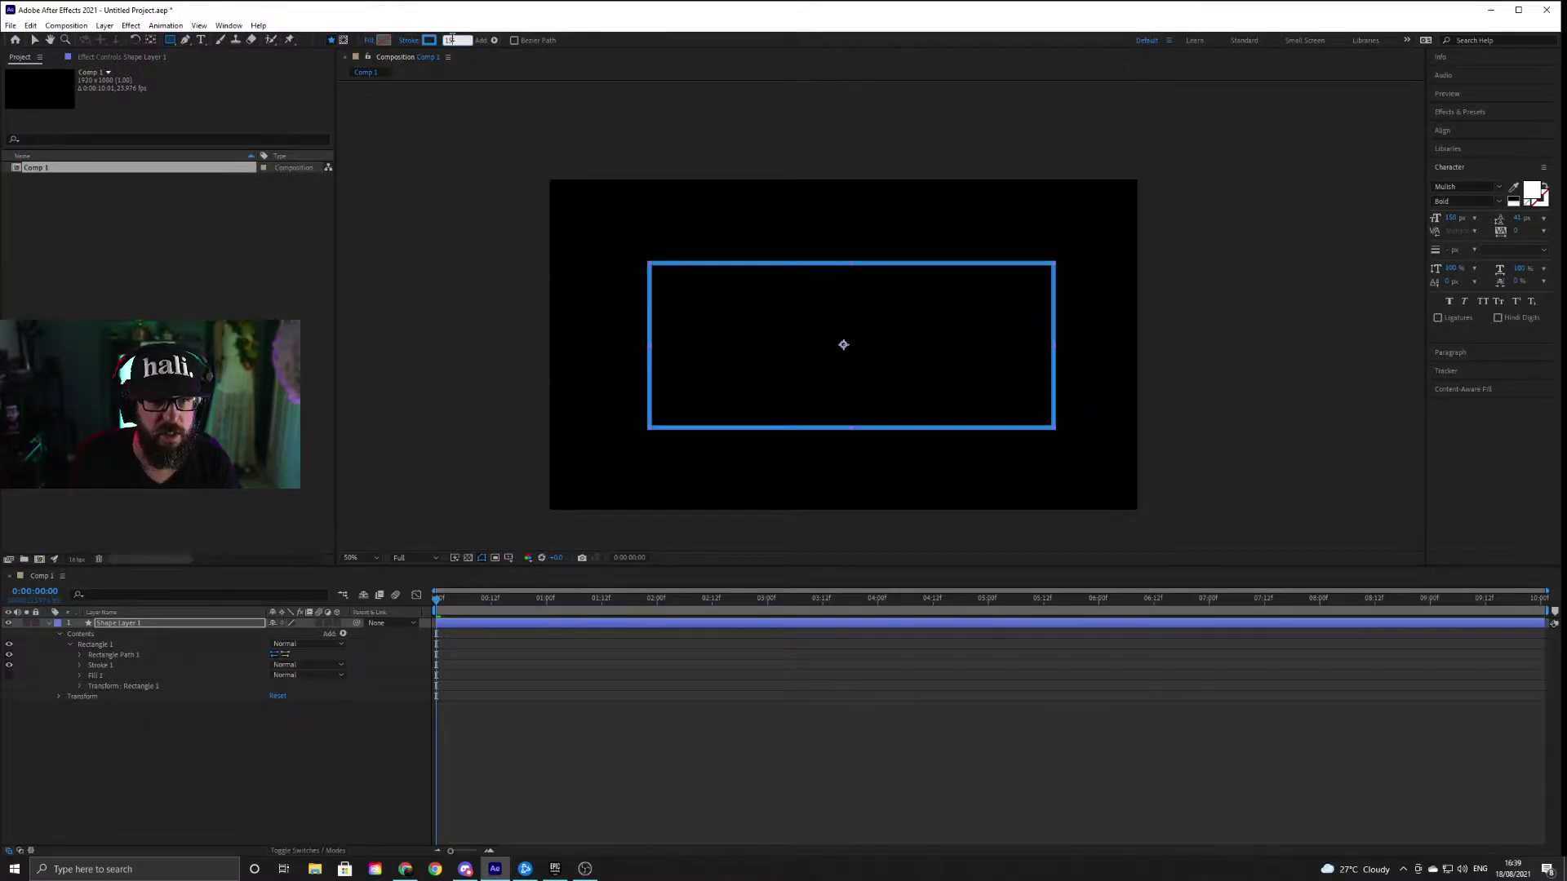
pyautogui.press('Return')
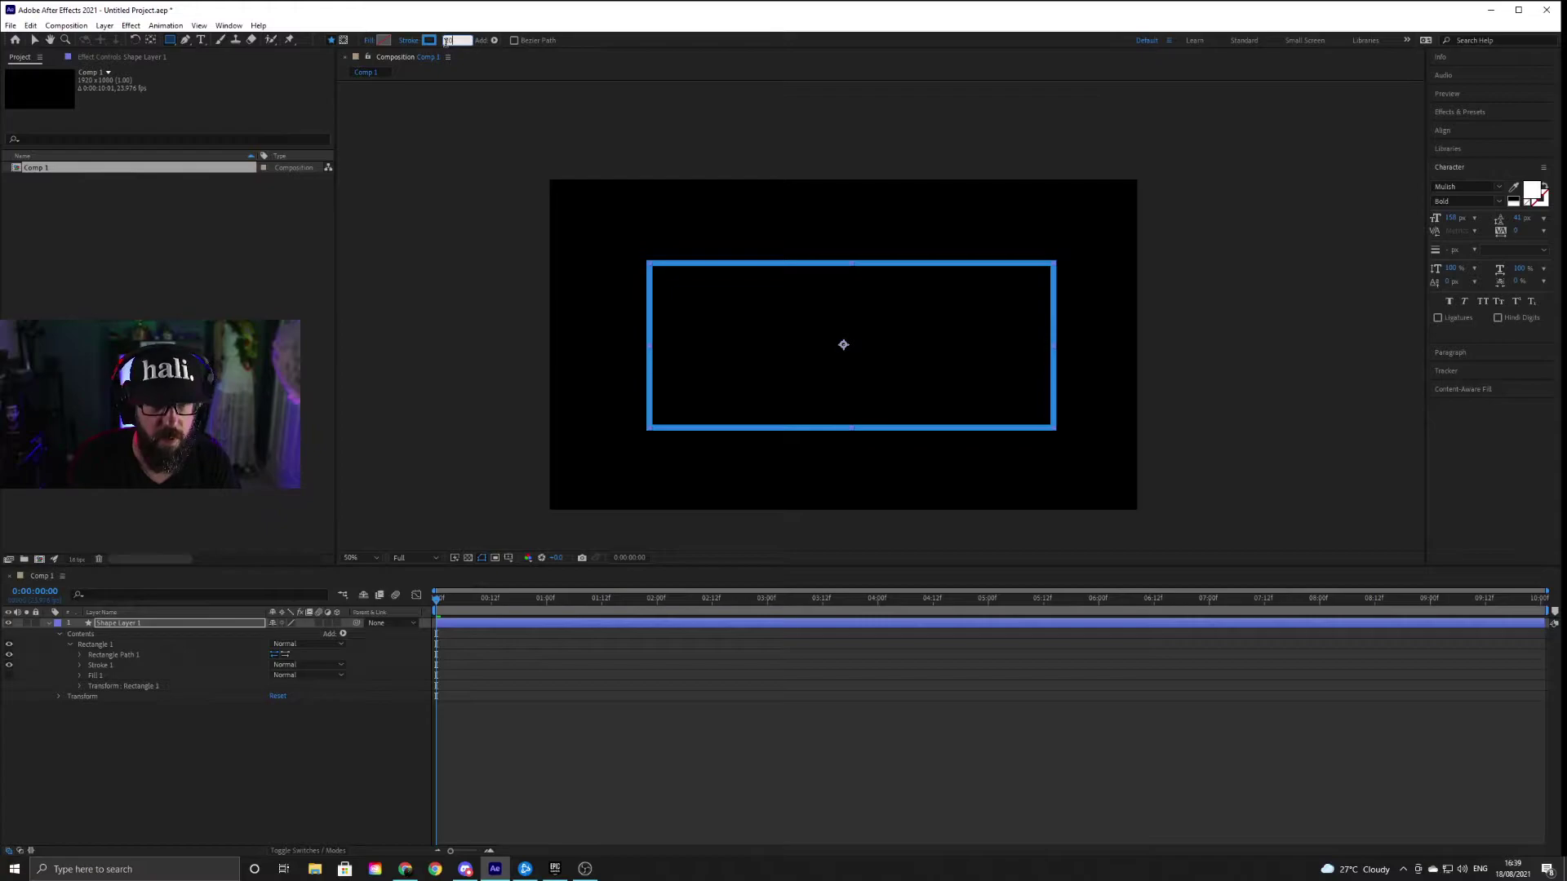
pyautogui.click(675, 695)
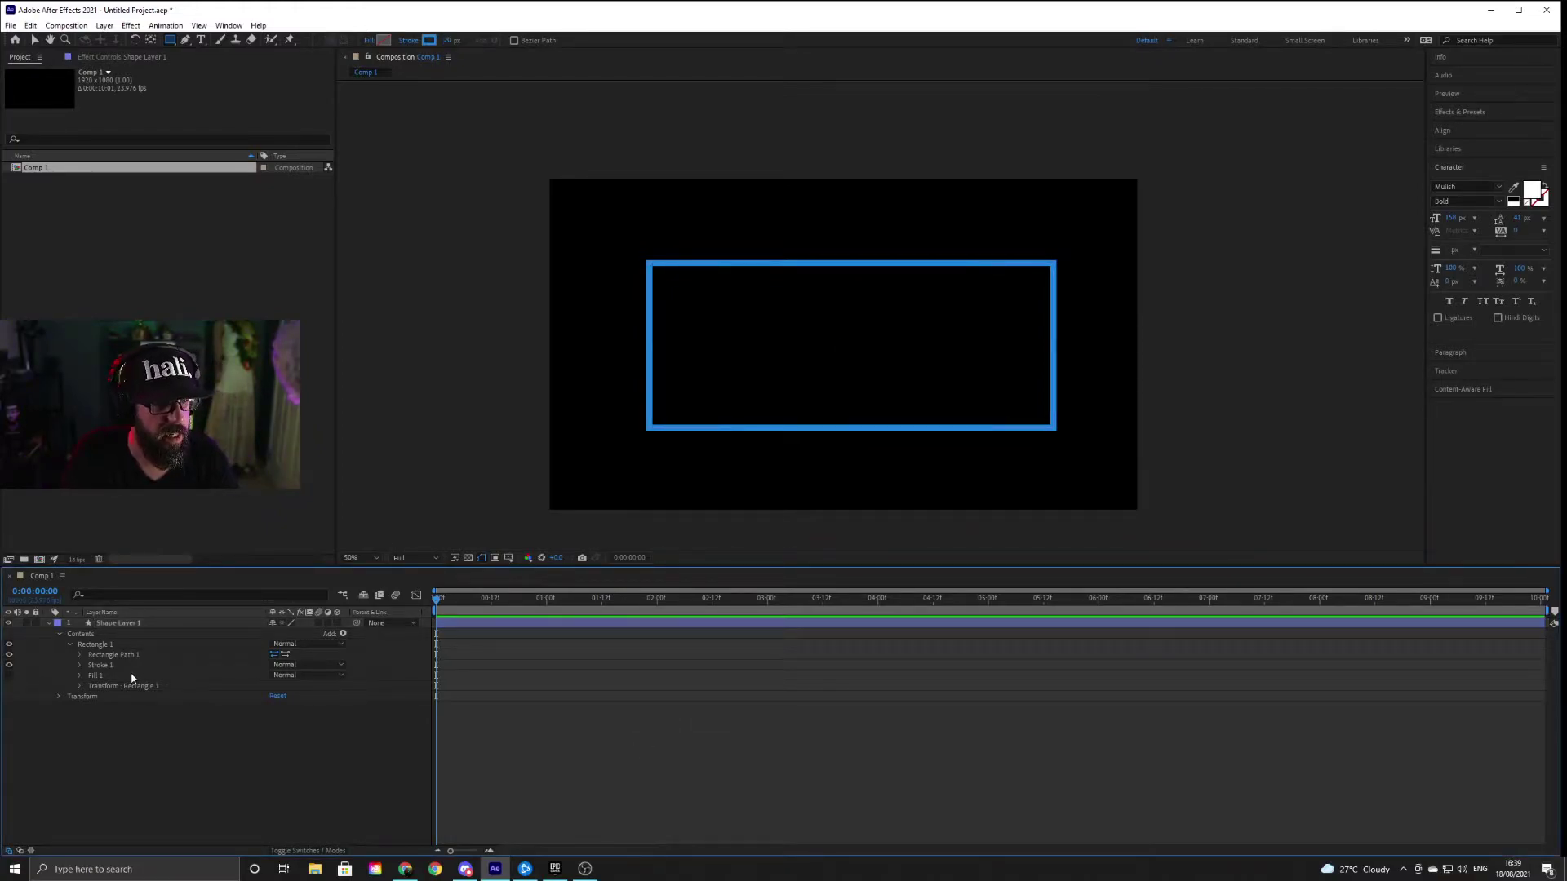
# Expand the rectangle's Stroke 1 properties and add a dash to the stroke
pyautogui.click(60, 634)
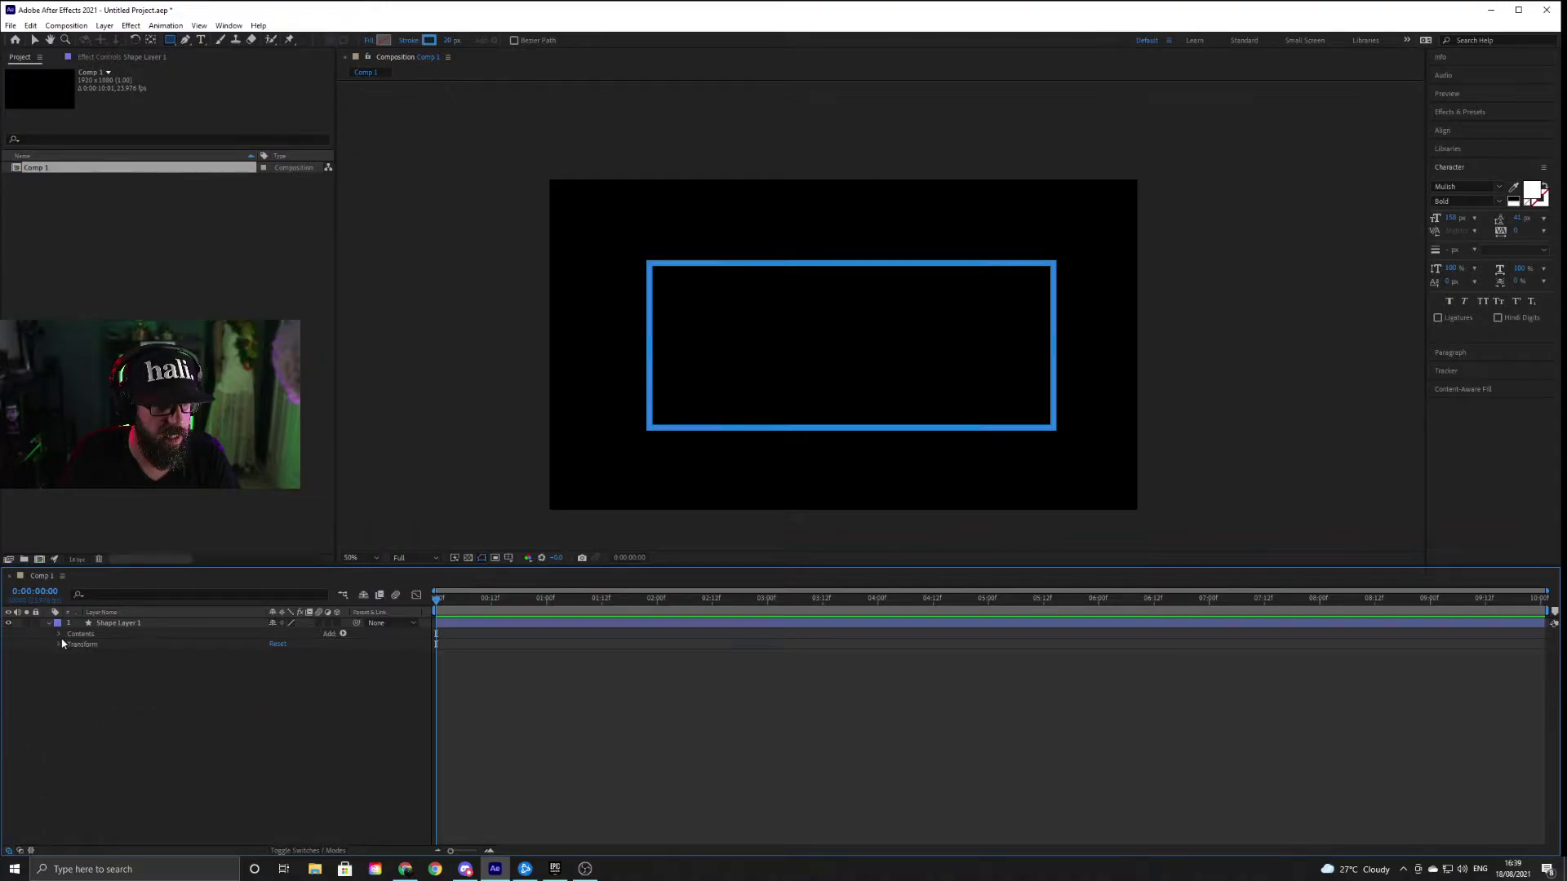
pyautogui.click(59, 635)
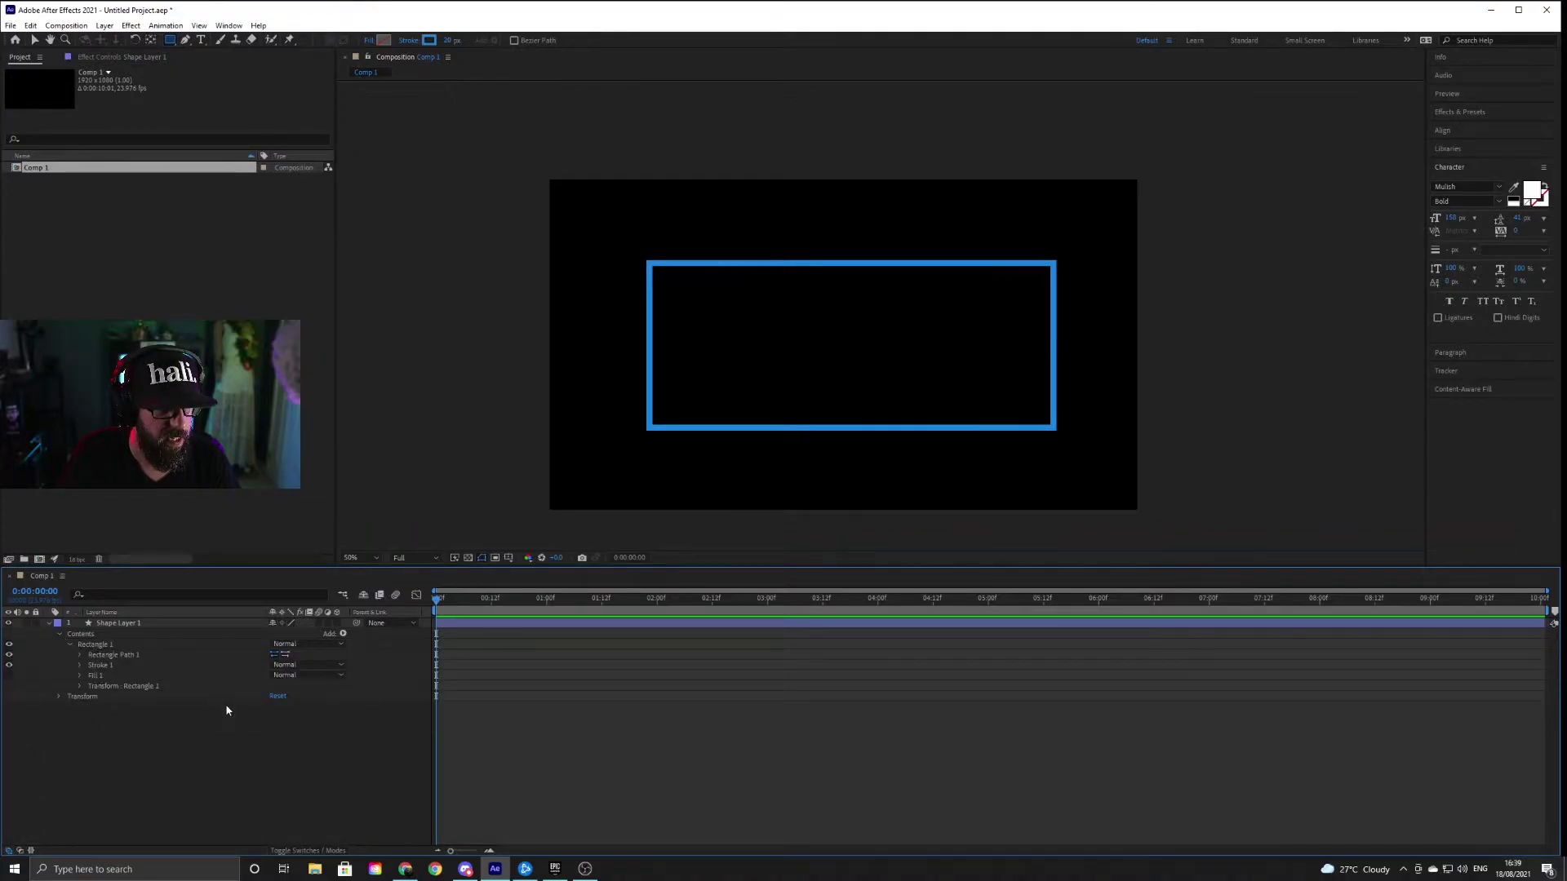
pyautogui.click(80, 666)
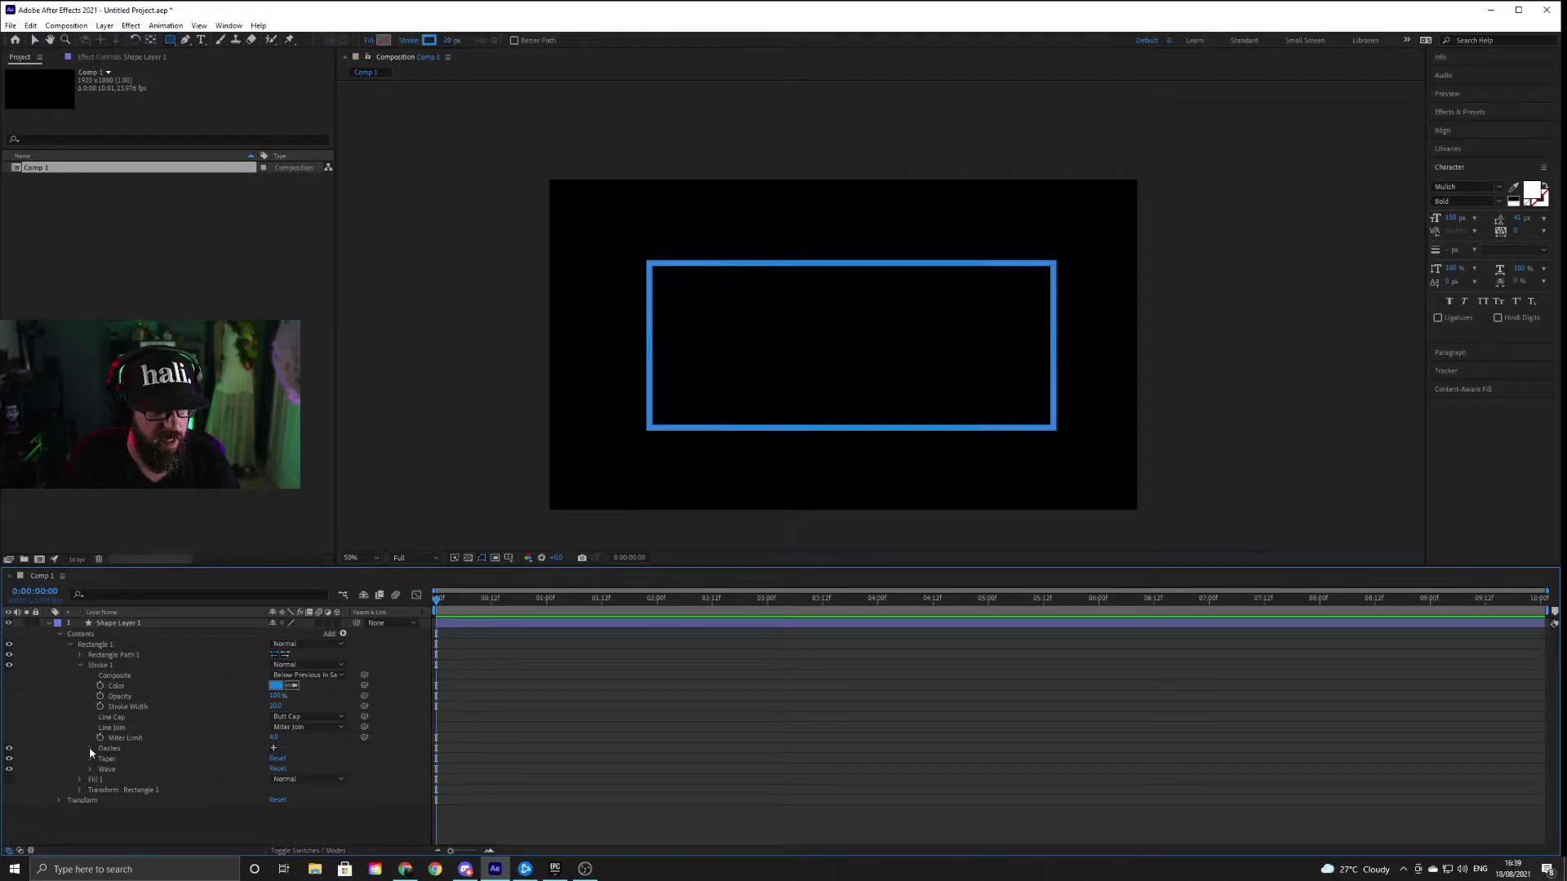
pyautogui.click(274, 750)
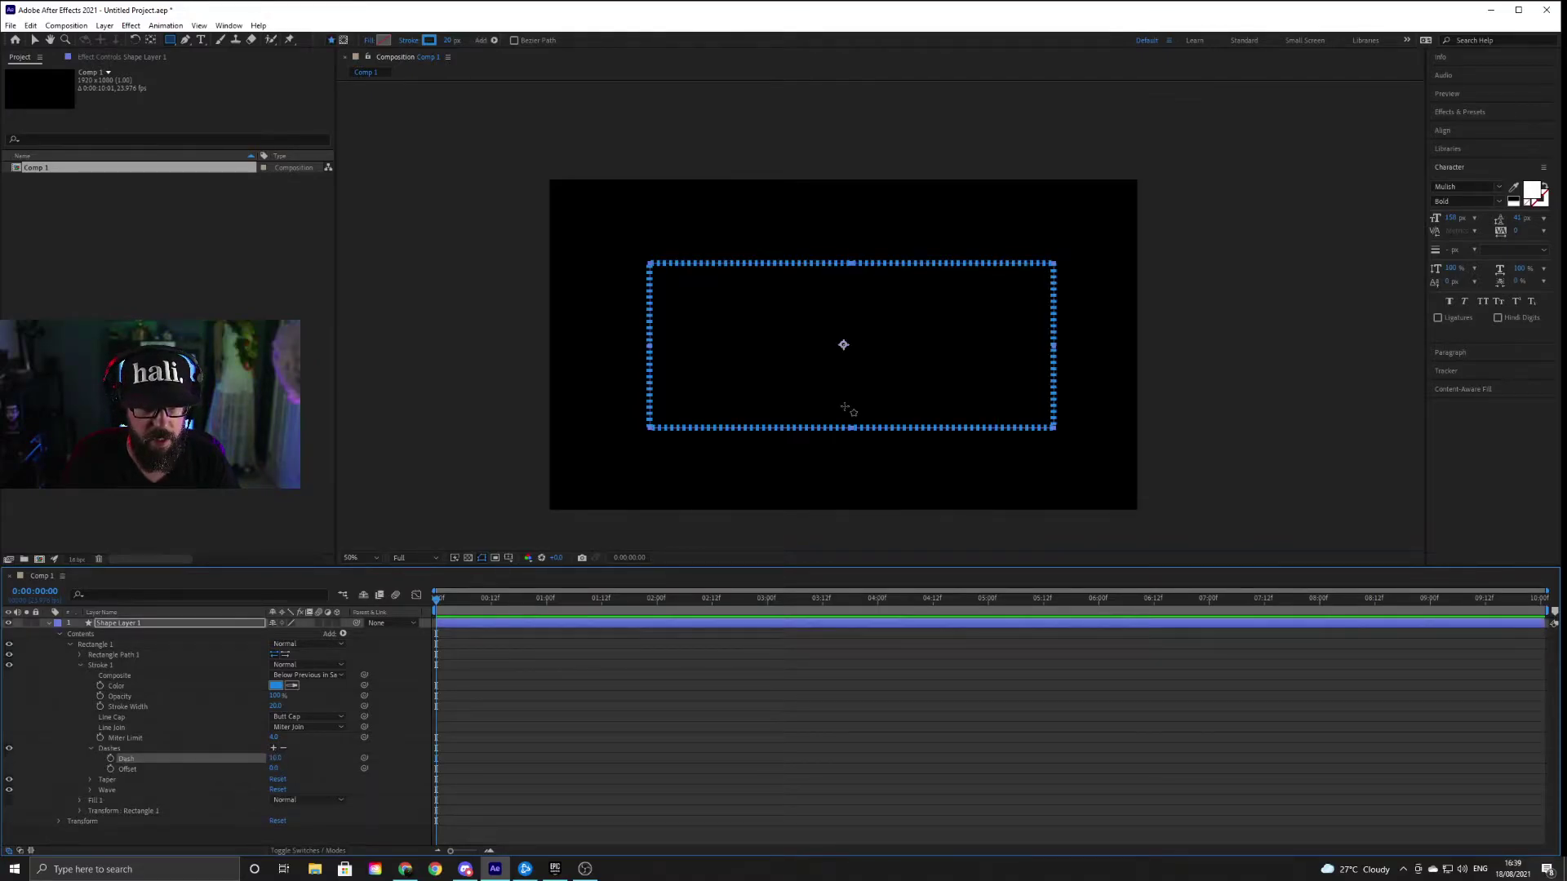
# Add a gap to the stroke's dashes, setting the dash length to about 71 and the gap to about 28
pyautogui.scroll(2, 837, 415)
pyautogui.moveTo(853, 405); pyautogui.dragTo(809, 329)
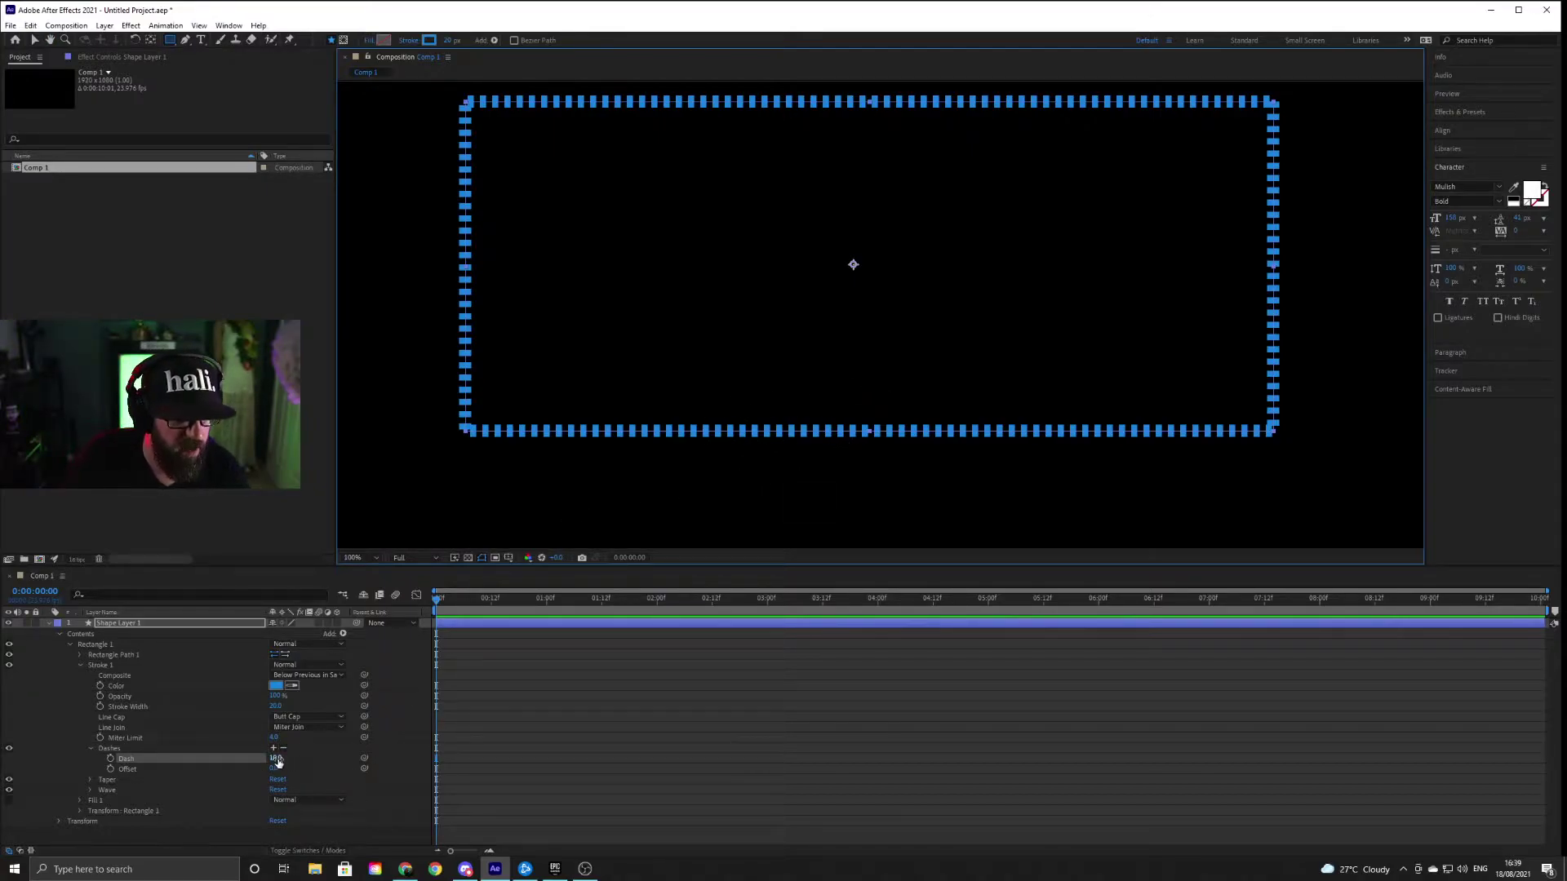
pyautogui.moveTo(275, 761); pyautogui.dragTo(702, 773)
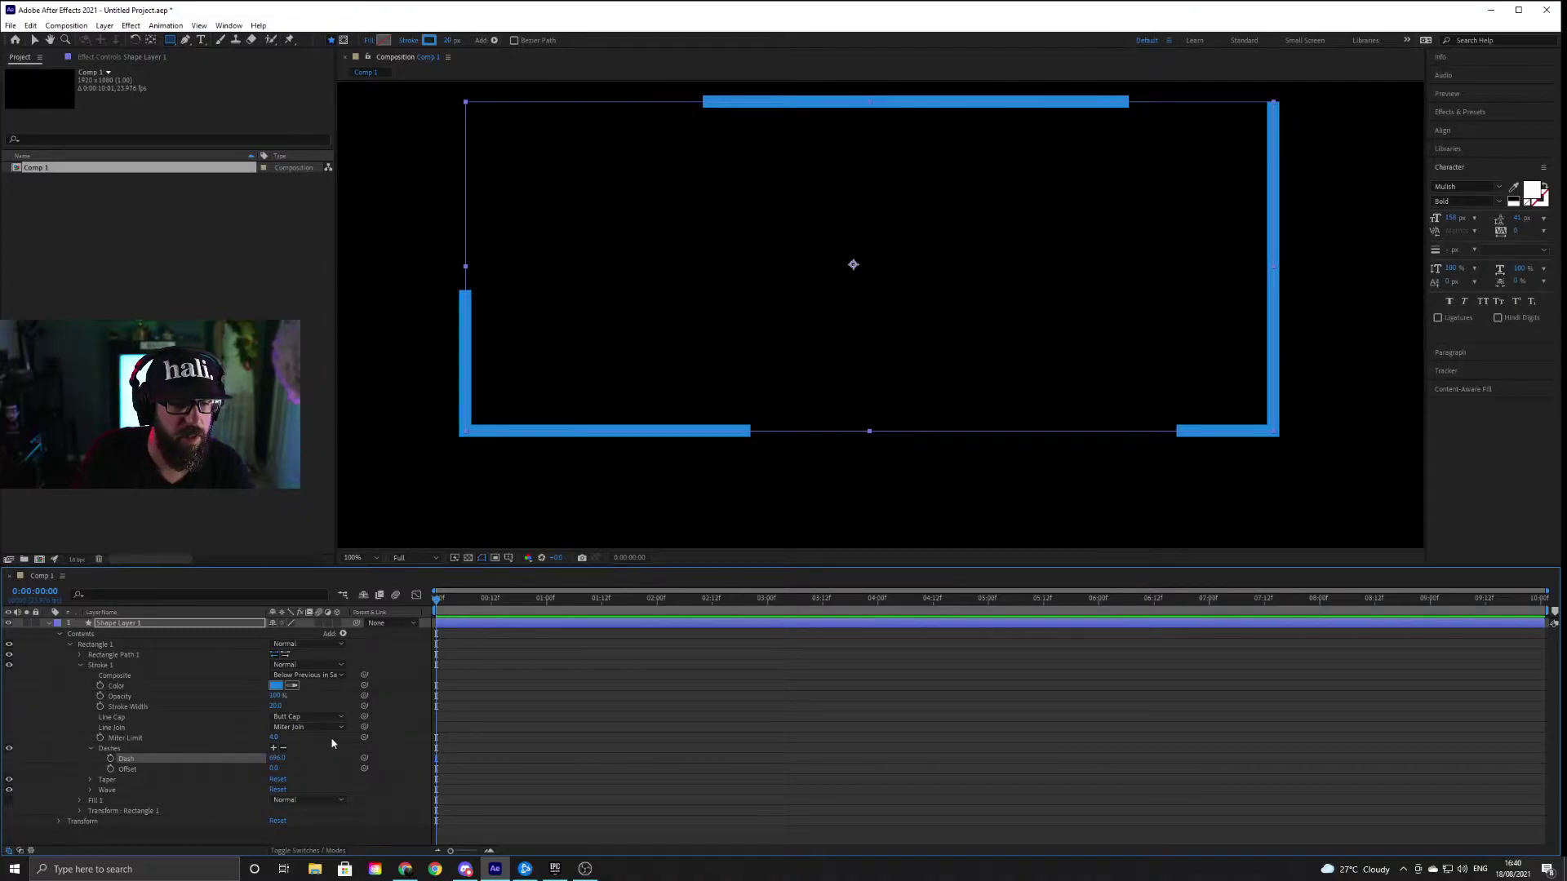
pyautogui.click(273, 748)
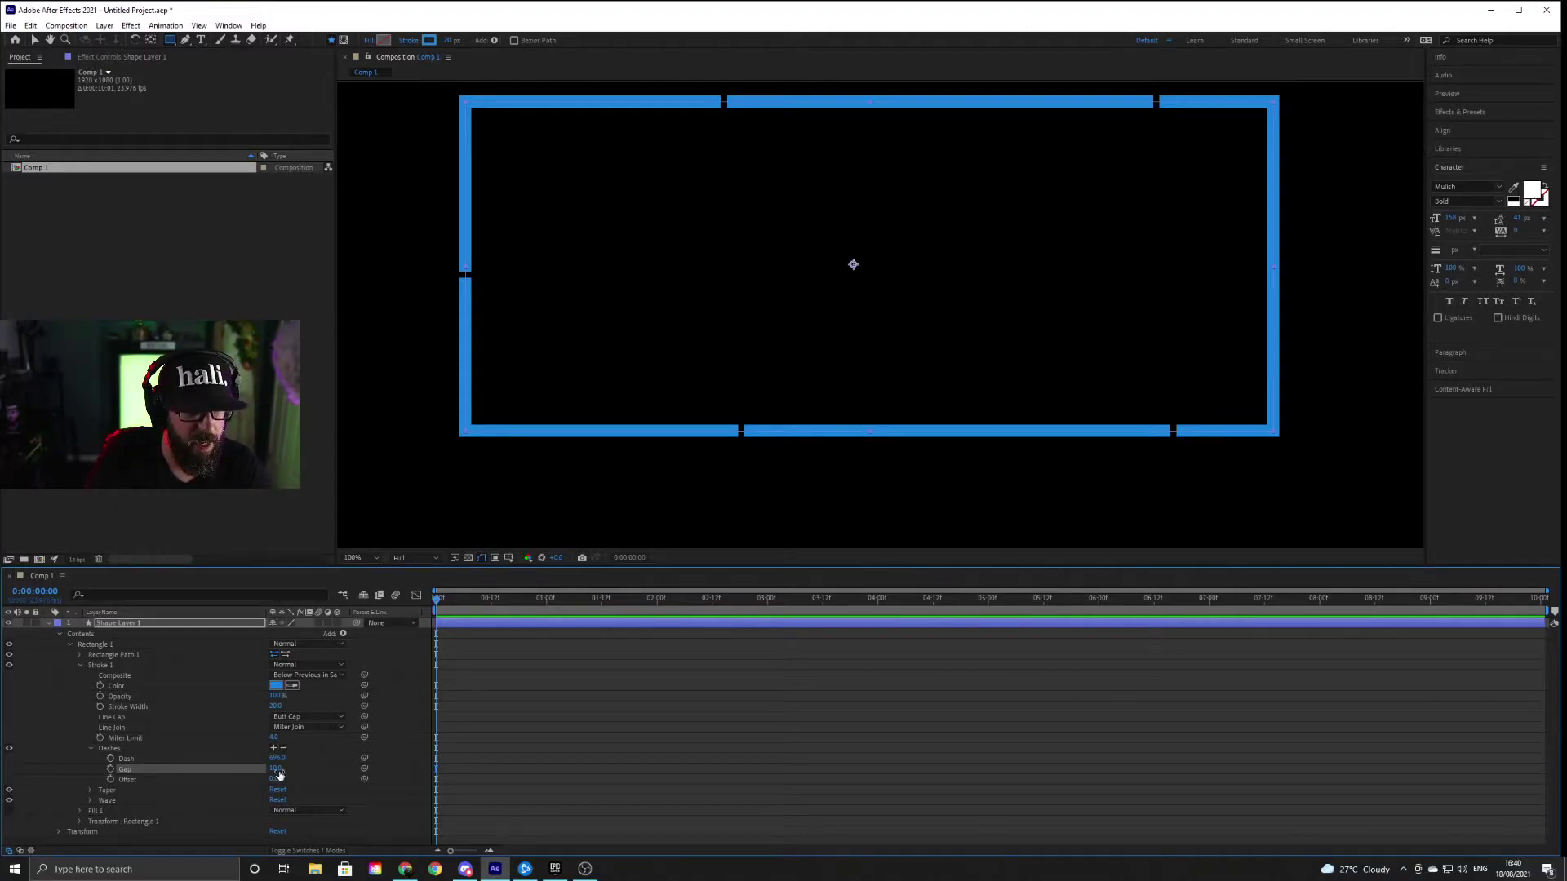
pyautogui.moveTo(279, 774); pyautogui.dragTo(394, 781)
pyautogui.moveTo(277, 758)
pyautogui.mouseDown()
pyautogui.moveTo(163, 759)
pyautogui.moveTo(198, 761)
pyautogui.mouseUp()
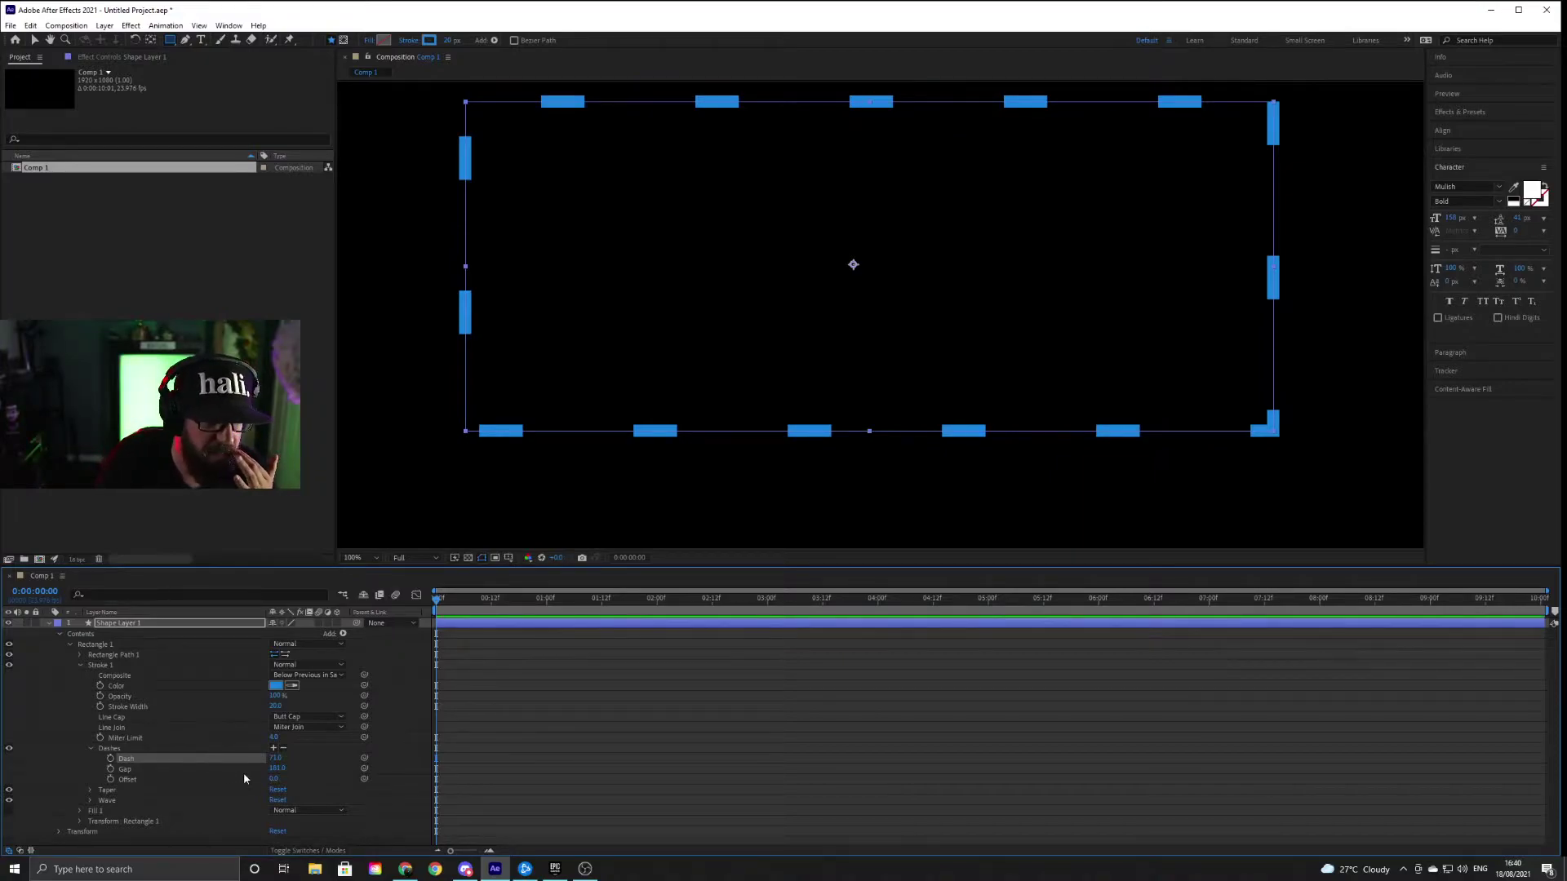
pyautogui.moveTo(278, 769)
pyautogui.mouseDown()
pyautogui.moveTo(178, 784)
pyautogui.moveTo(400, 794)
pyautogui.moveTo(193, 793)
pyautogui.mouseUp()
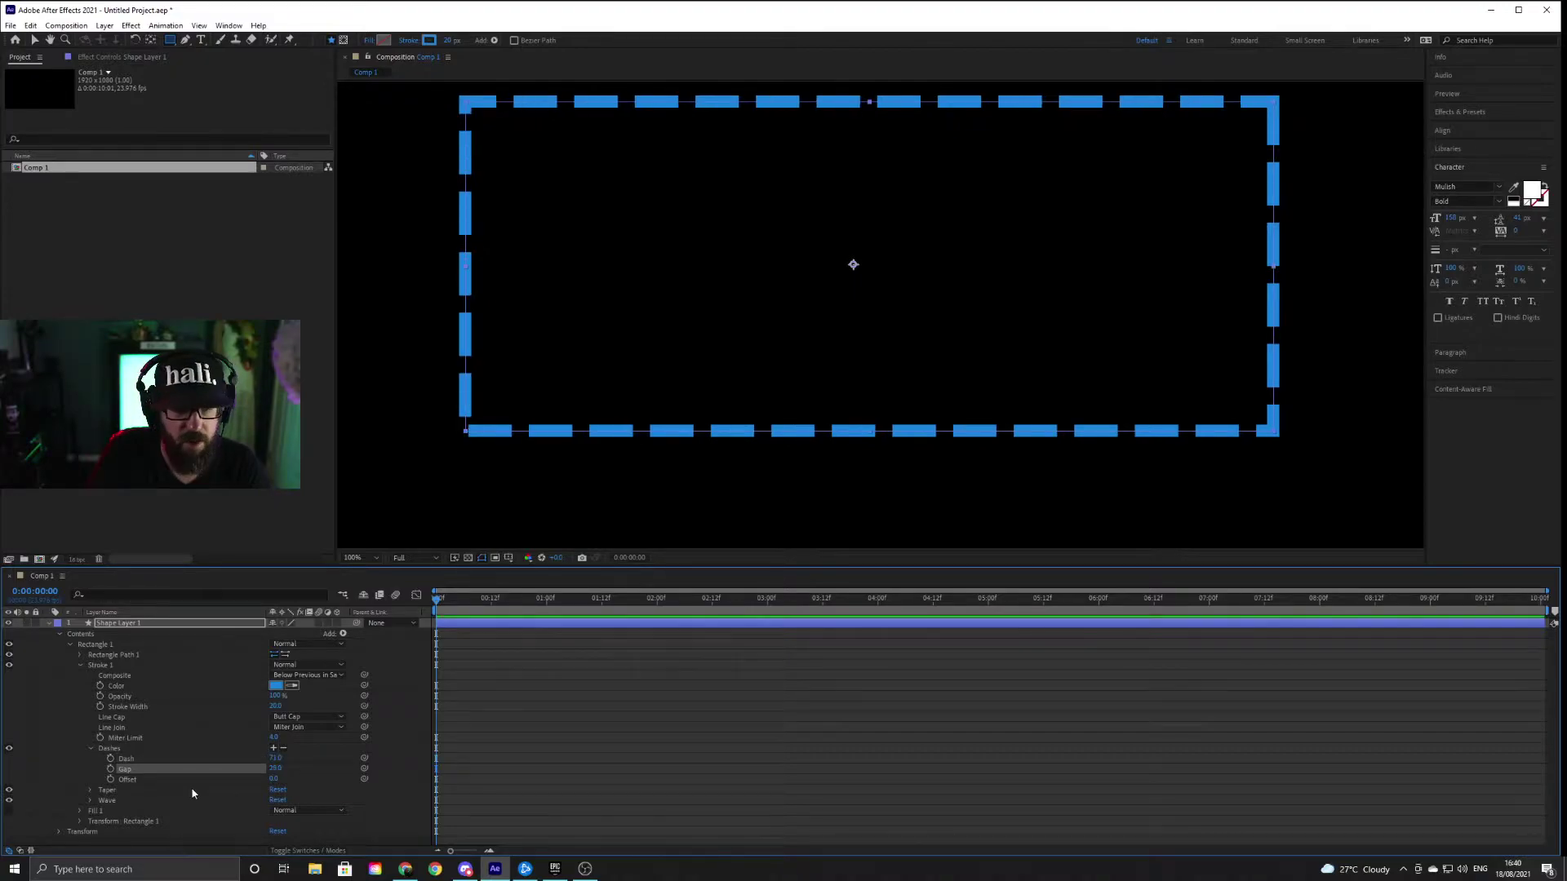
# Try a second dash of about 25 in the stroke's dash pattern and delete it
pyautogui.click(274, 748)
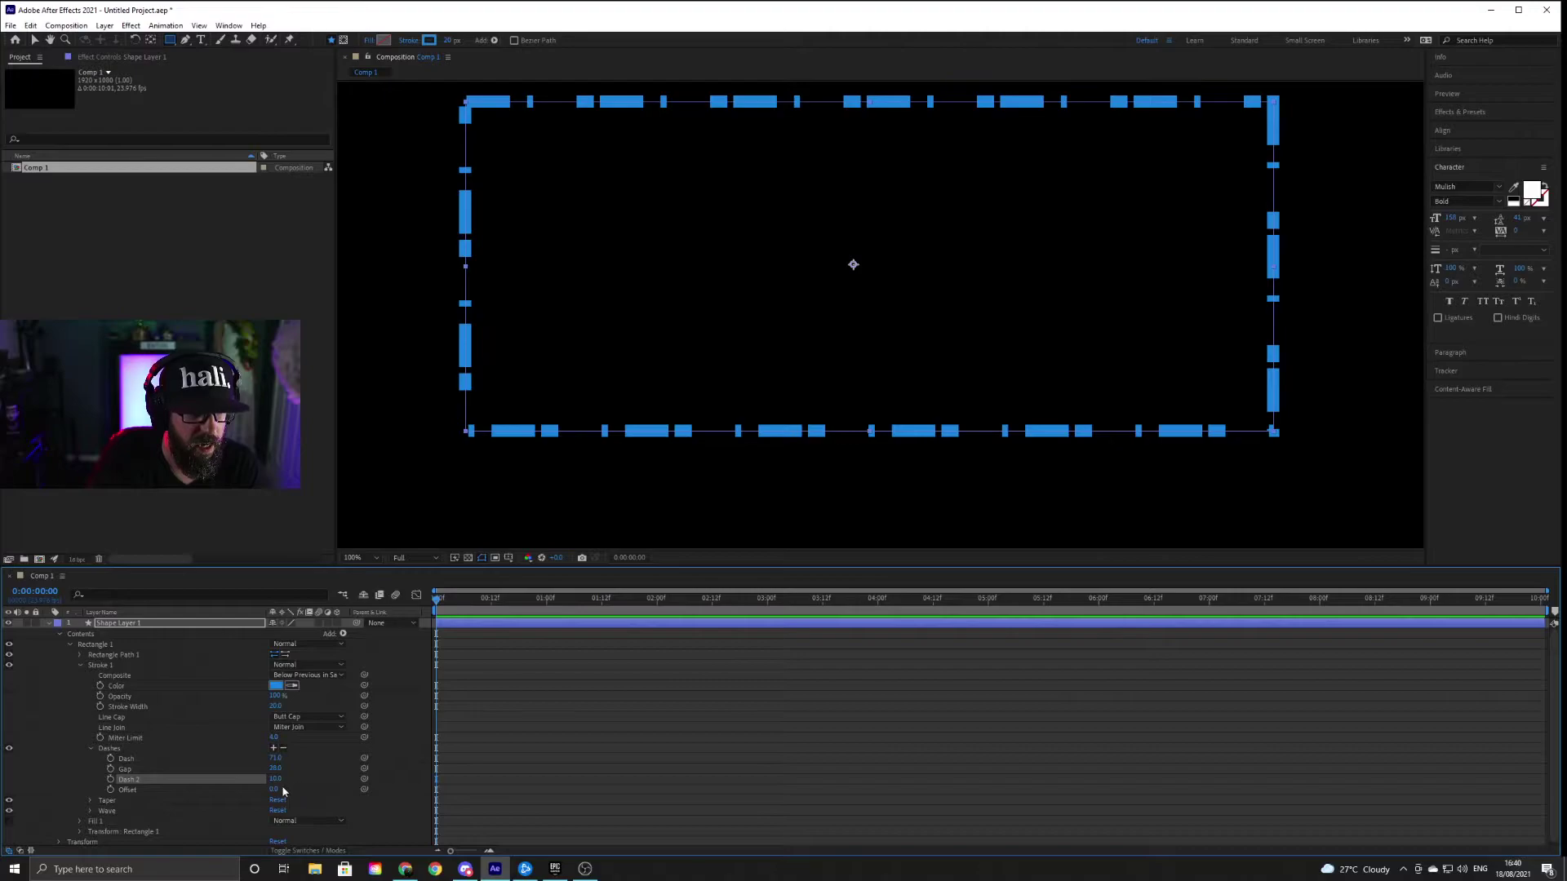
pyautogui.moveTo(276, 784); pyautogui.dragTo(576, 444)
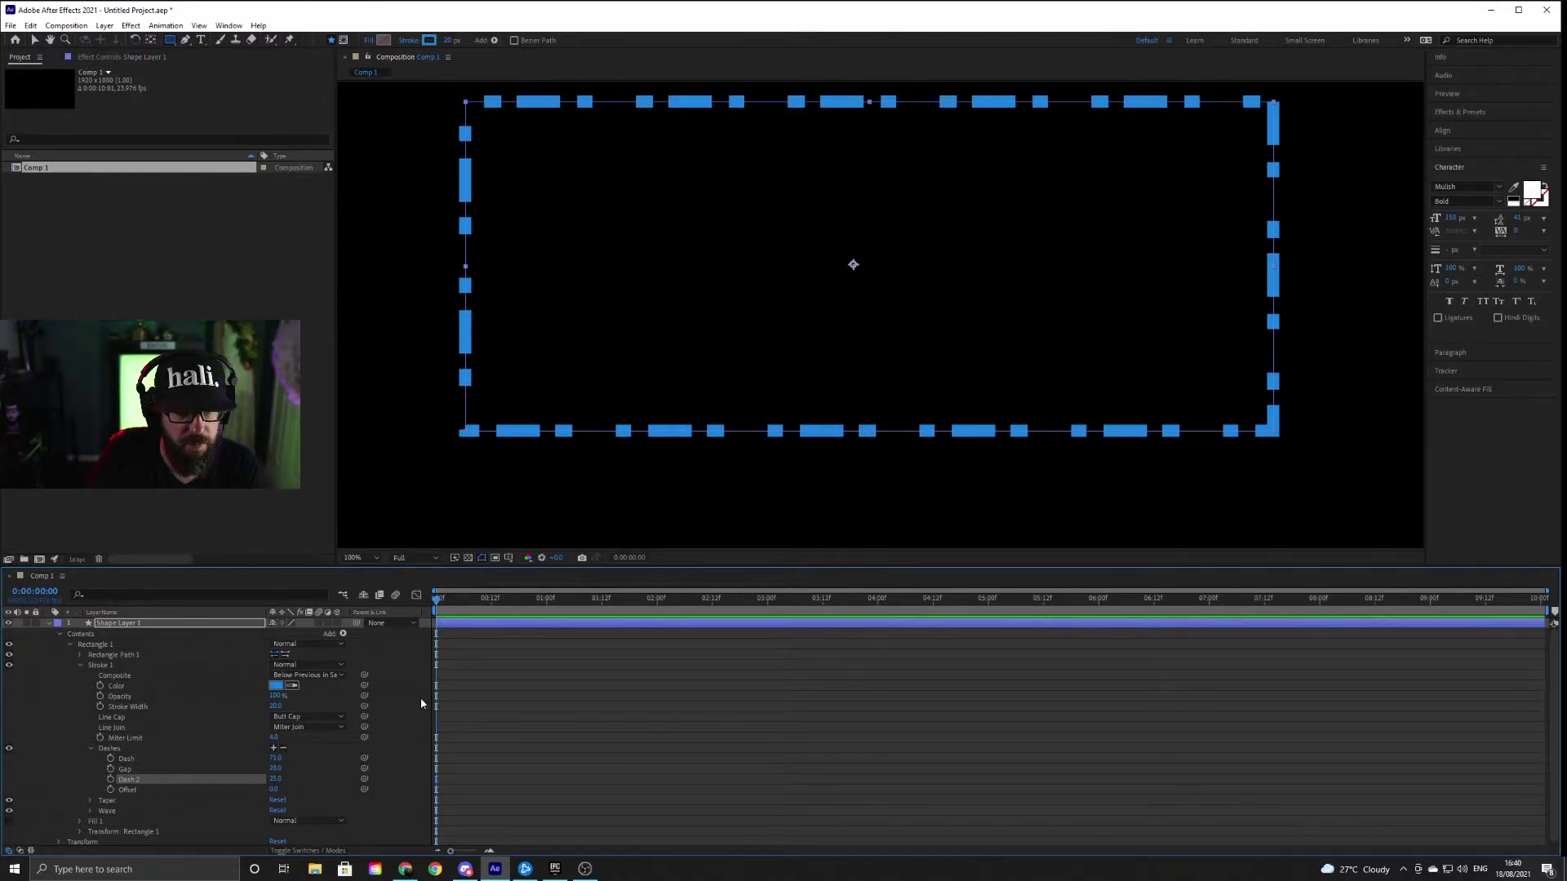
pyautogui.press('Delete')
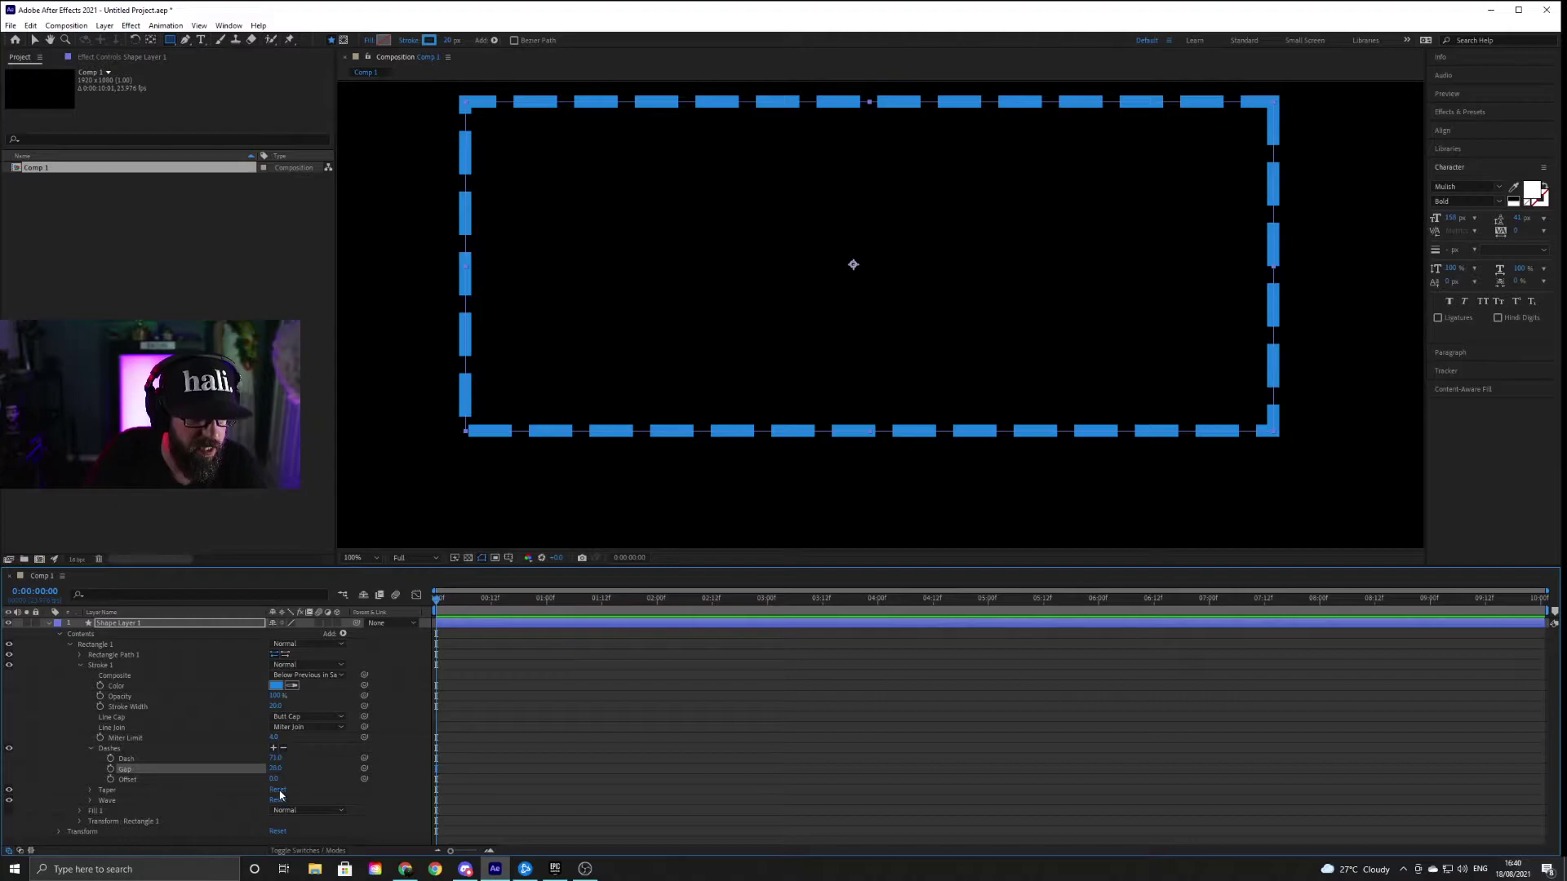
# Try shifting the dashes along the rectangle with the dash offset and undo the change
pyautogui.moveTo(273, 778)
pyautogui.mouseDown()
pyautogui.moveTo(539, 779)
pyautogui.moveTo(397, 775)
pyautogui.mouseUp()
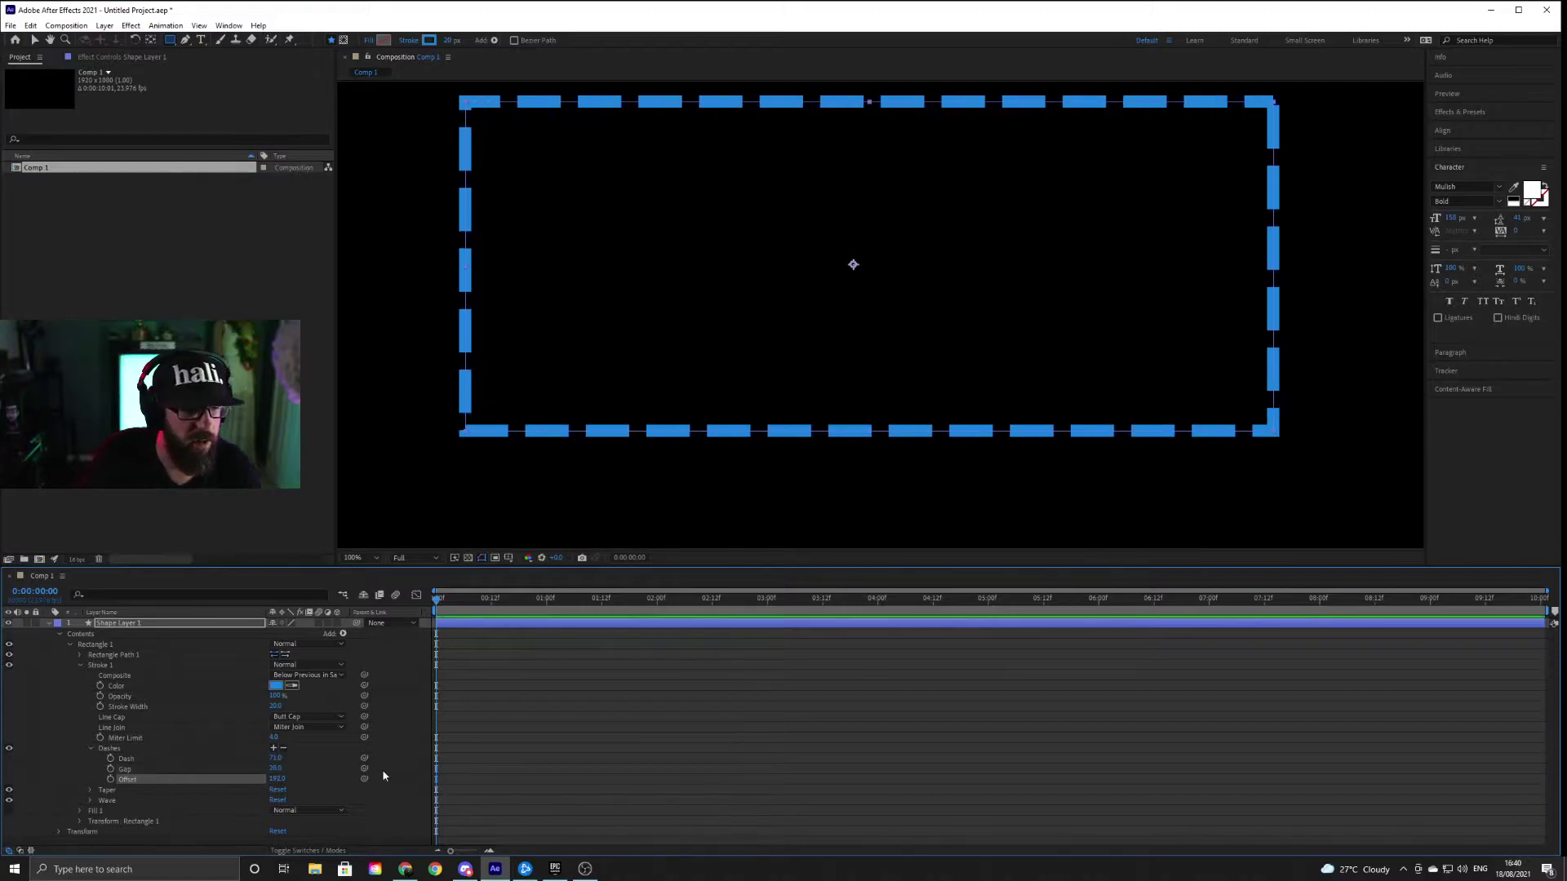
pyautogui.moveTo(276, 778)
pyautogui.mouseDown()
pyautogui.moveTo(278, 799)
pyautogui.moveTo(303, 790)
pyautogui.moveTo(291, 781)
pyautogui.mouseUp()
pyautogui.hotkey('ctrl', 'z')
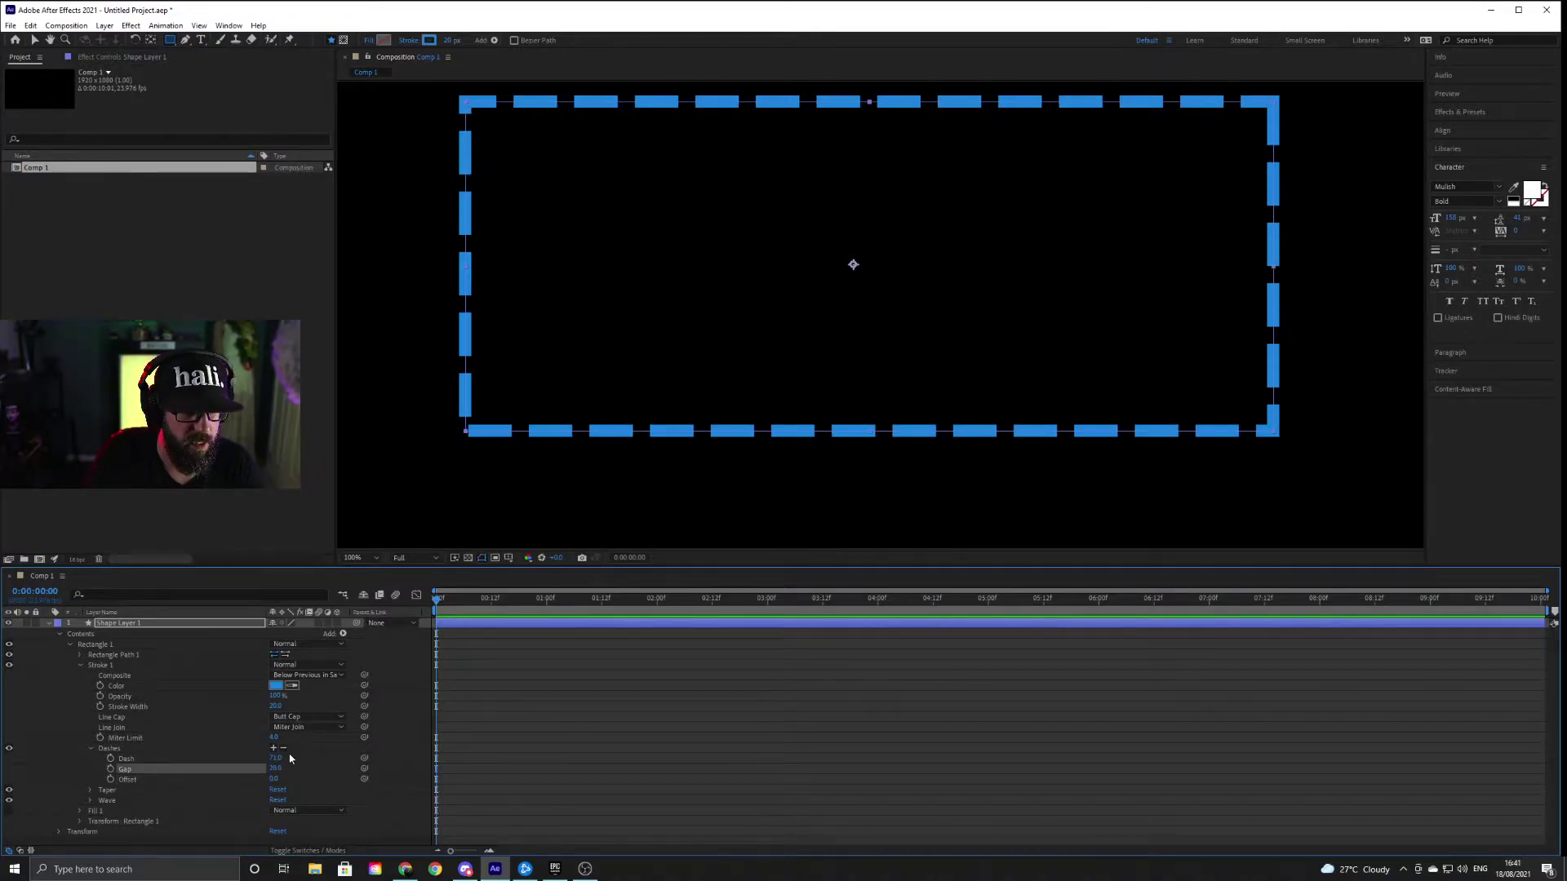
# Add Trim Paths to the rectangle and raise its start value to about 21%
pyautogui.click(344, 634)
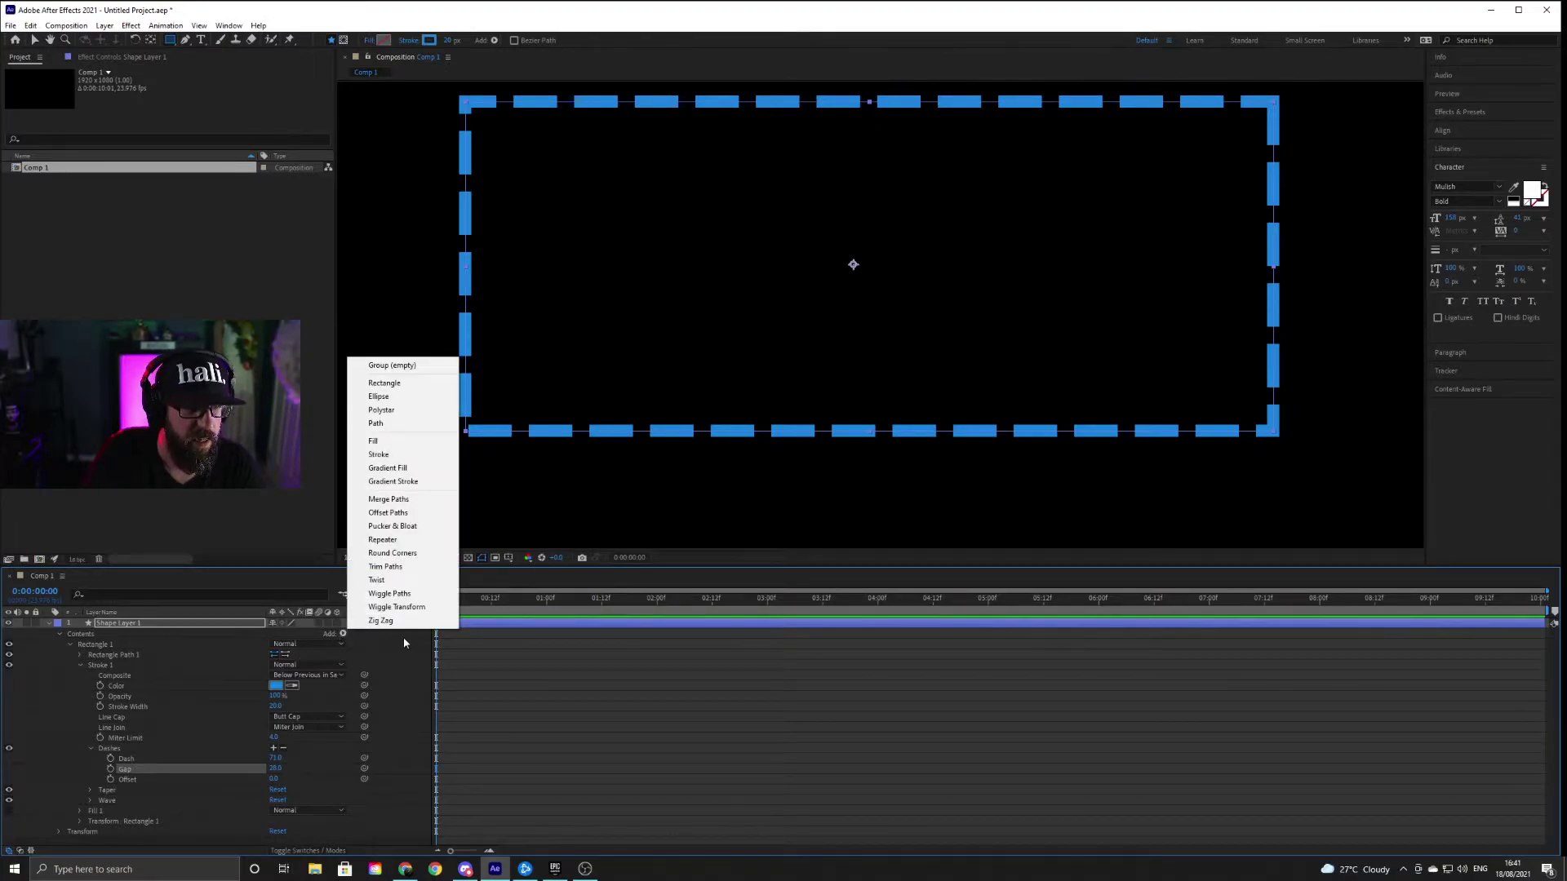
pyautogui.click(385, 566)
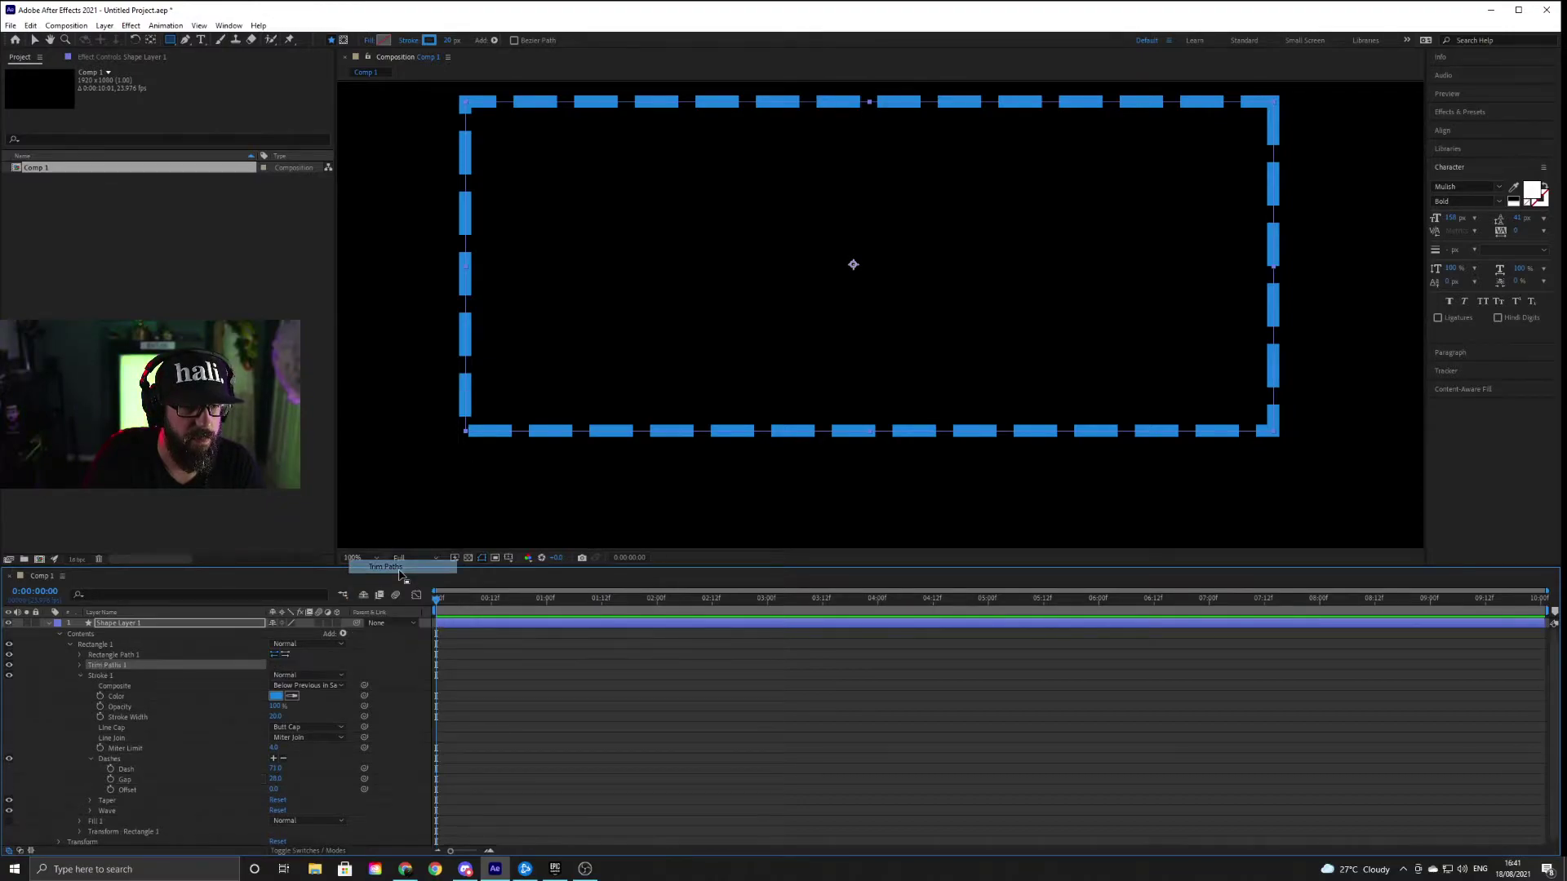
pyautogui.click(78, 666)
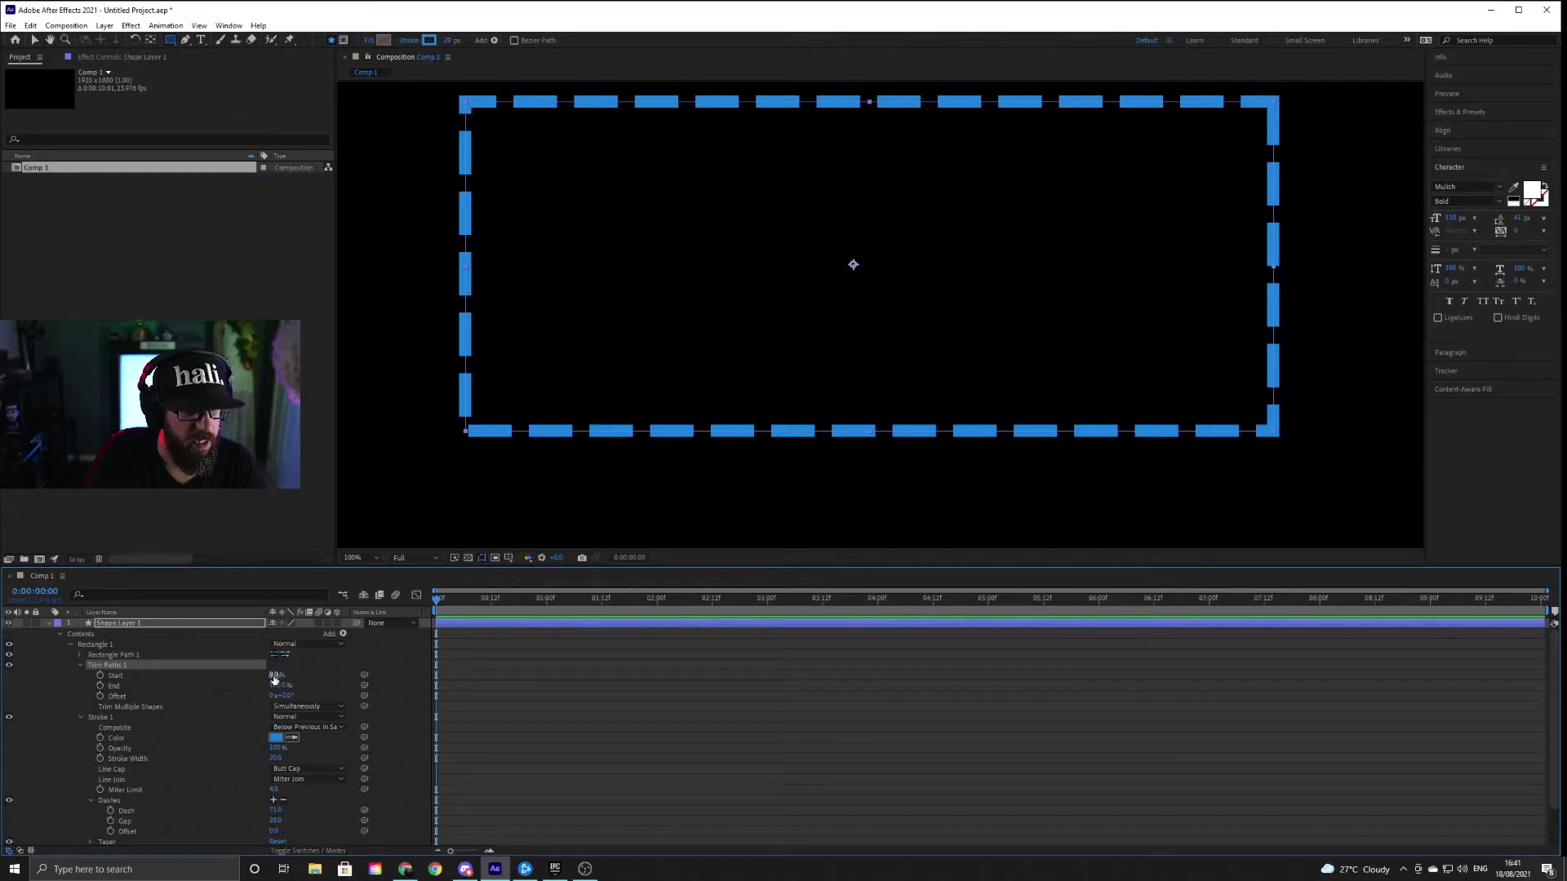
pyautogui.moveTo(274, 679)
pyautogui.mouseDown()
pyautogui.moveTo(313, 672)
pyautogui.moveTo(268, 672)
pyautogui.mouseUp()
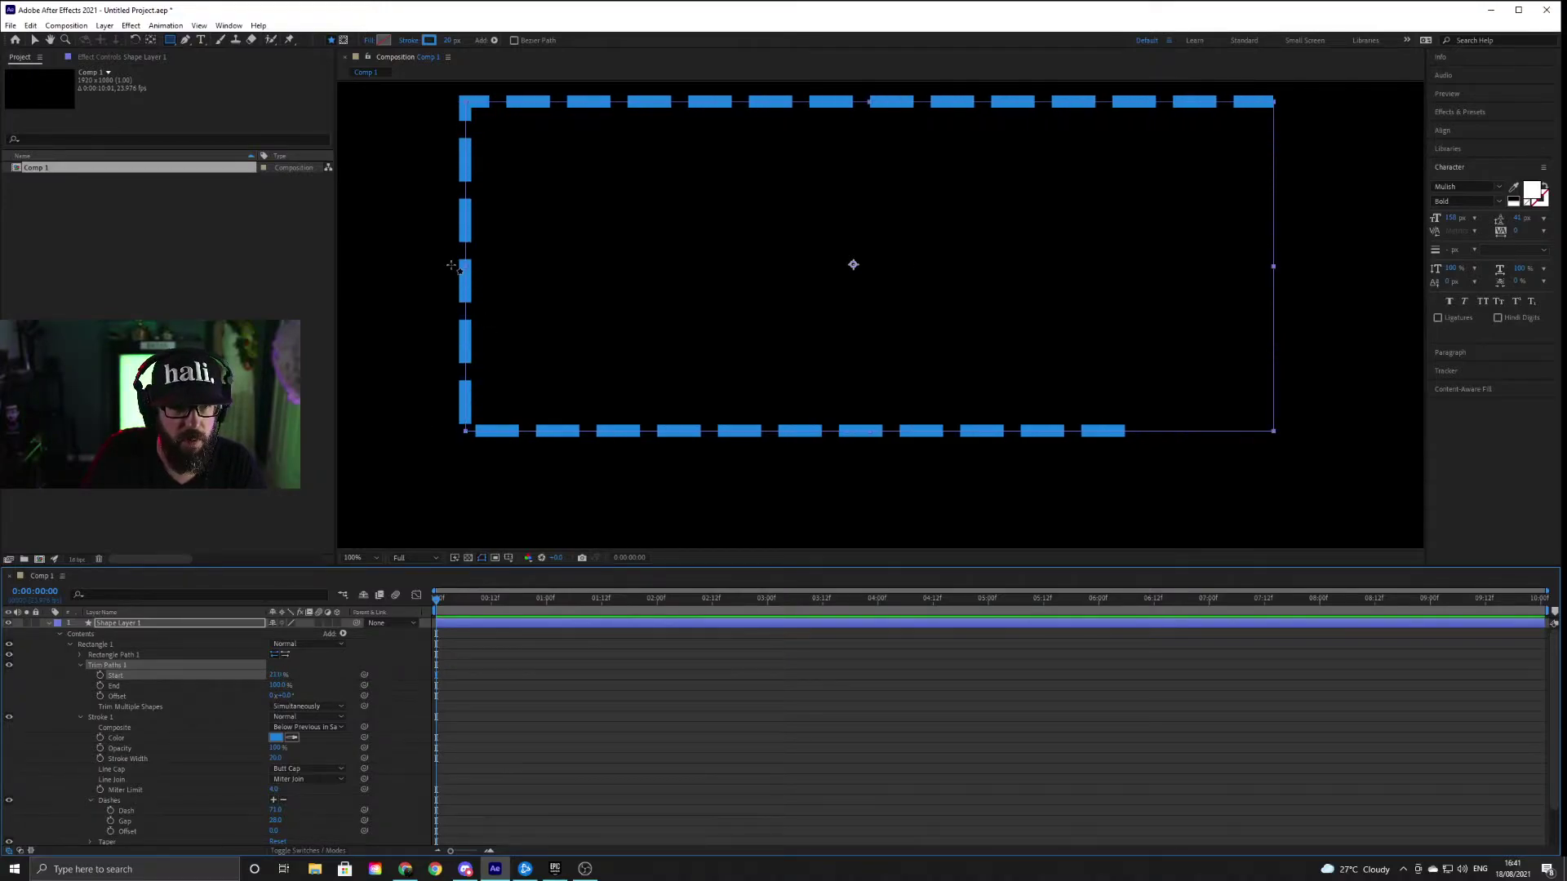
# Set the Trim Paths offset to about 205° to move where the trimmed outline begins
pyautogui.press(',')
pyautogui.press(',')
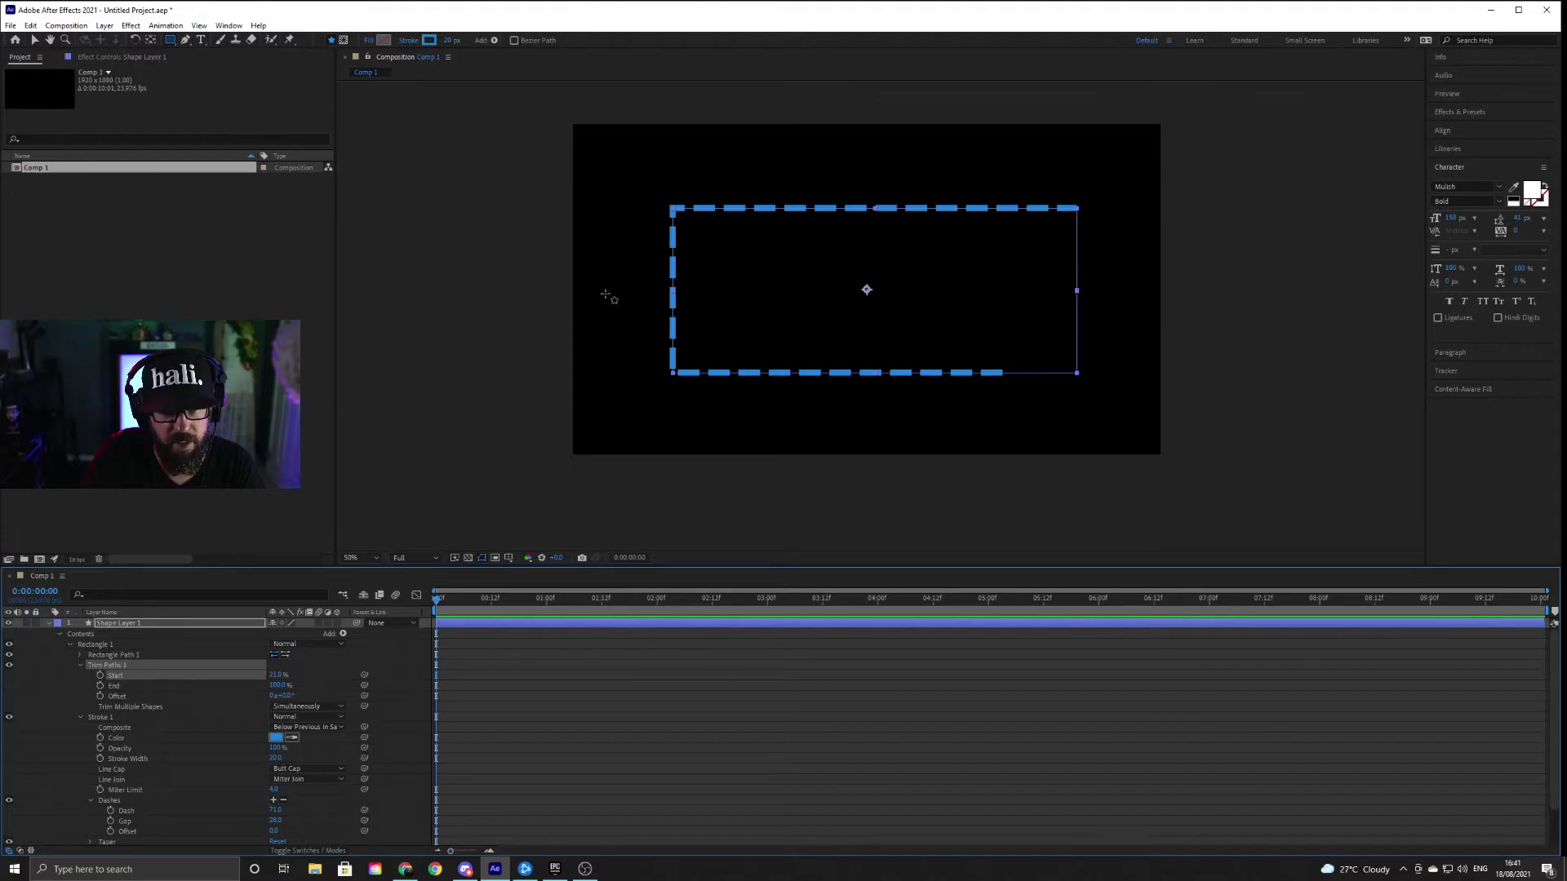
pyautogui.press('.')
pyautogui.press('.')
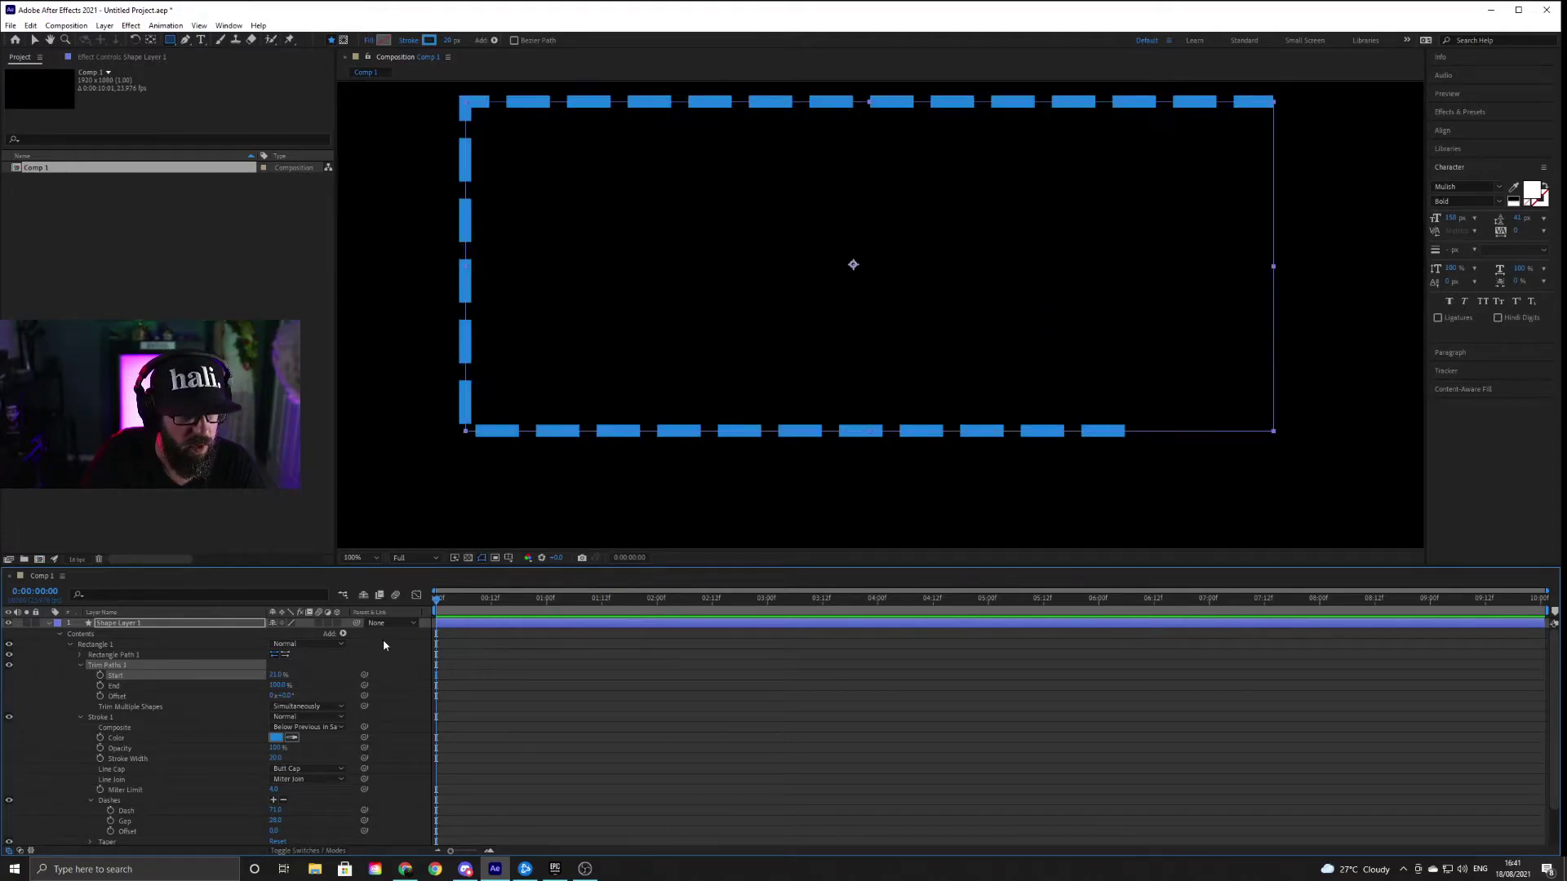
pyautogui.moveTo(289, 696); pyautogui.dragTo(413, 702)
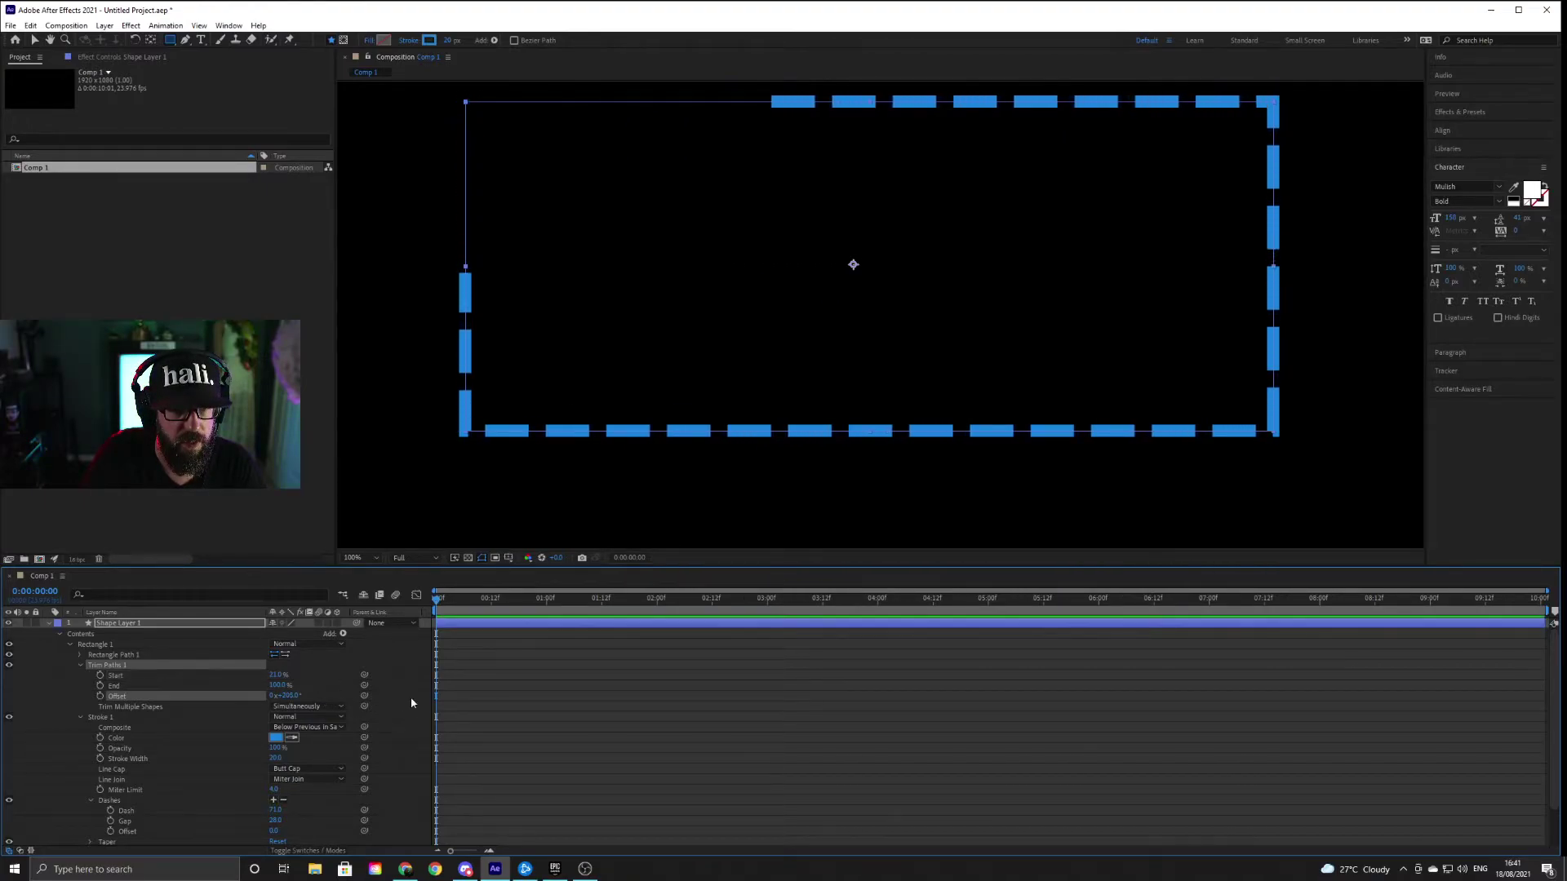
# Keyframe the Trim Paths start down to 0% at 1 second and delete the start keyframes
pyautogui.moveTo(277, 676); pyautogui.dragTo(337, 672)
pyautogui.click(99, 677)
pyautogui.moveTo(461, 605); pyautogui.dragTo(547, 606)
pyautogui.moveTo(287, 675)
pyautogui.mouseDown()
pyautogui.moveTo(204, 679)
pyautogui.moveTo(261, 687)
pyautogui.moveTo(190, 702)
pyautogui.mouseUp()
pyautogui.moveTo(576, 659); pyautogui.dragTo(439, 693)
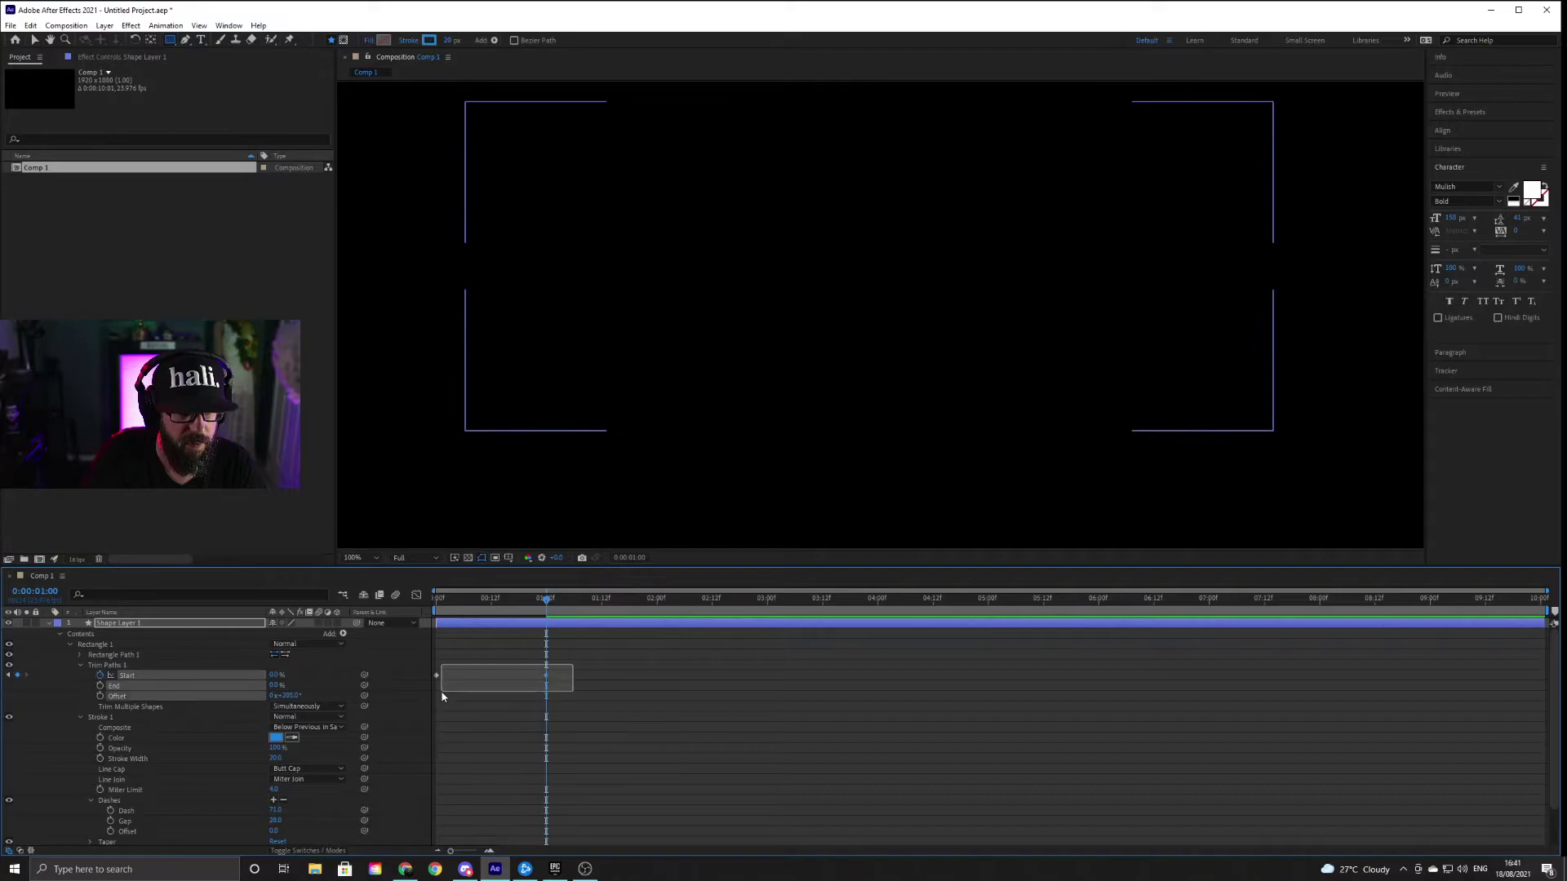
pyautogui.press('Delete')
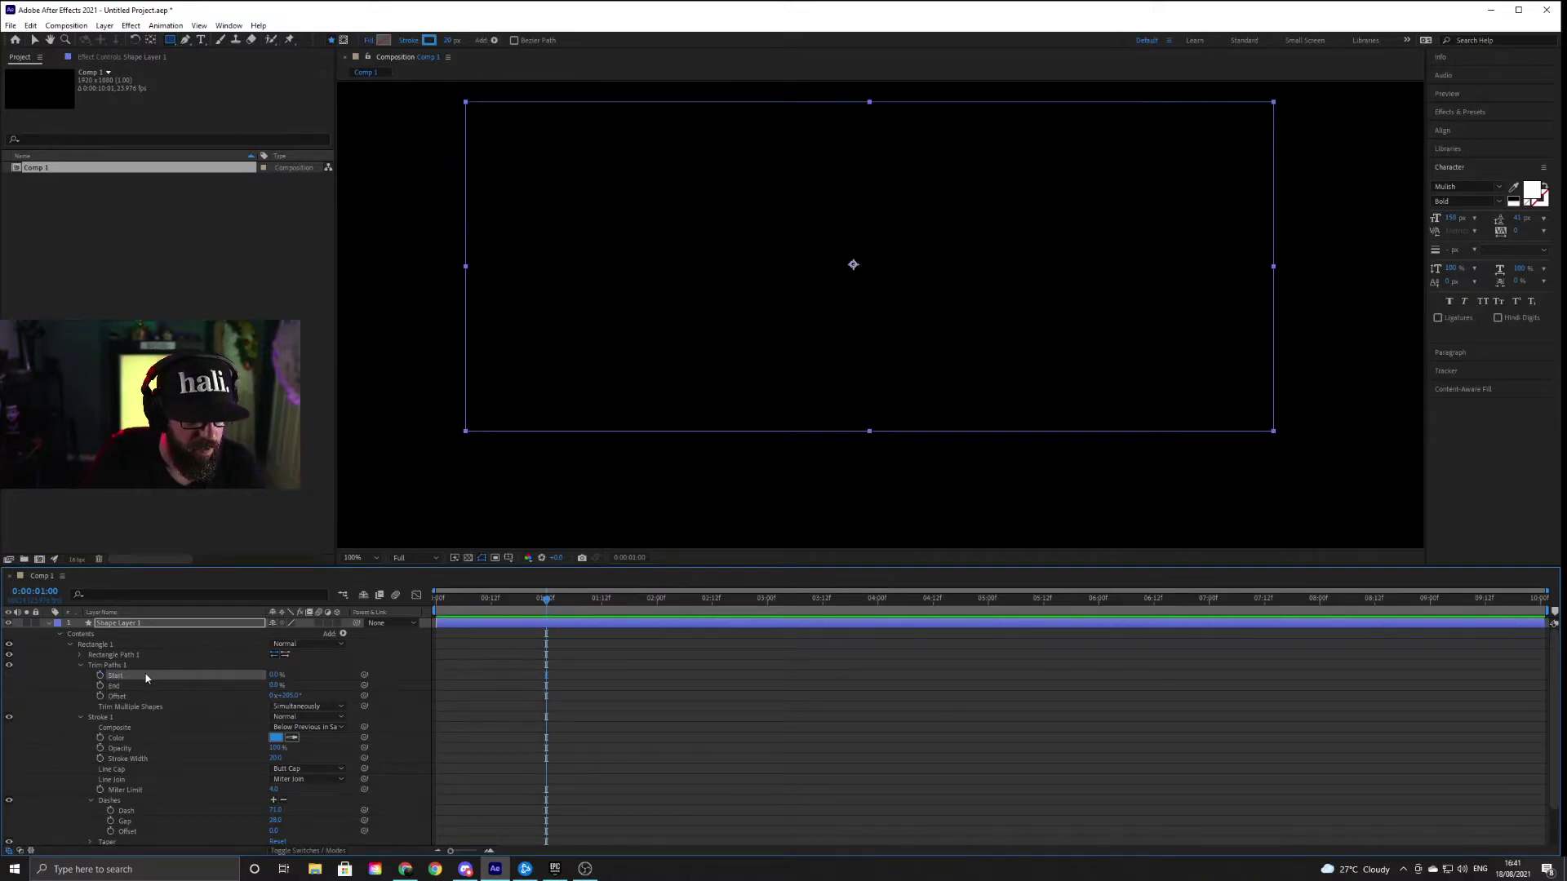
# Keyframe the Trim Paths end from 0% at the beginning to 100% at 1 second and preview the animation
pyautogui.click(101, 686)
pyautogui.moveTo(546, 685); pyautogui.dragTo(436, 686)
pyautogui.moveTo(271, 689)
pyautogui.mouseDown()
pyautogui.moveTo(449, 637)
pyautogui.moveTo(474, 612)
pyautogui.moveTo(422, 608)
pyautogui.mouseUp()
pyautogui.press('space')
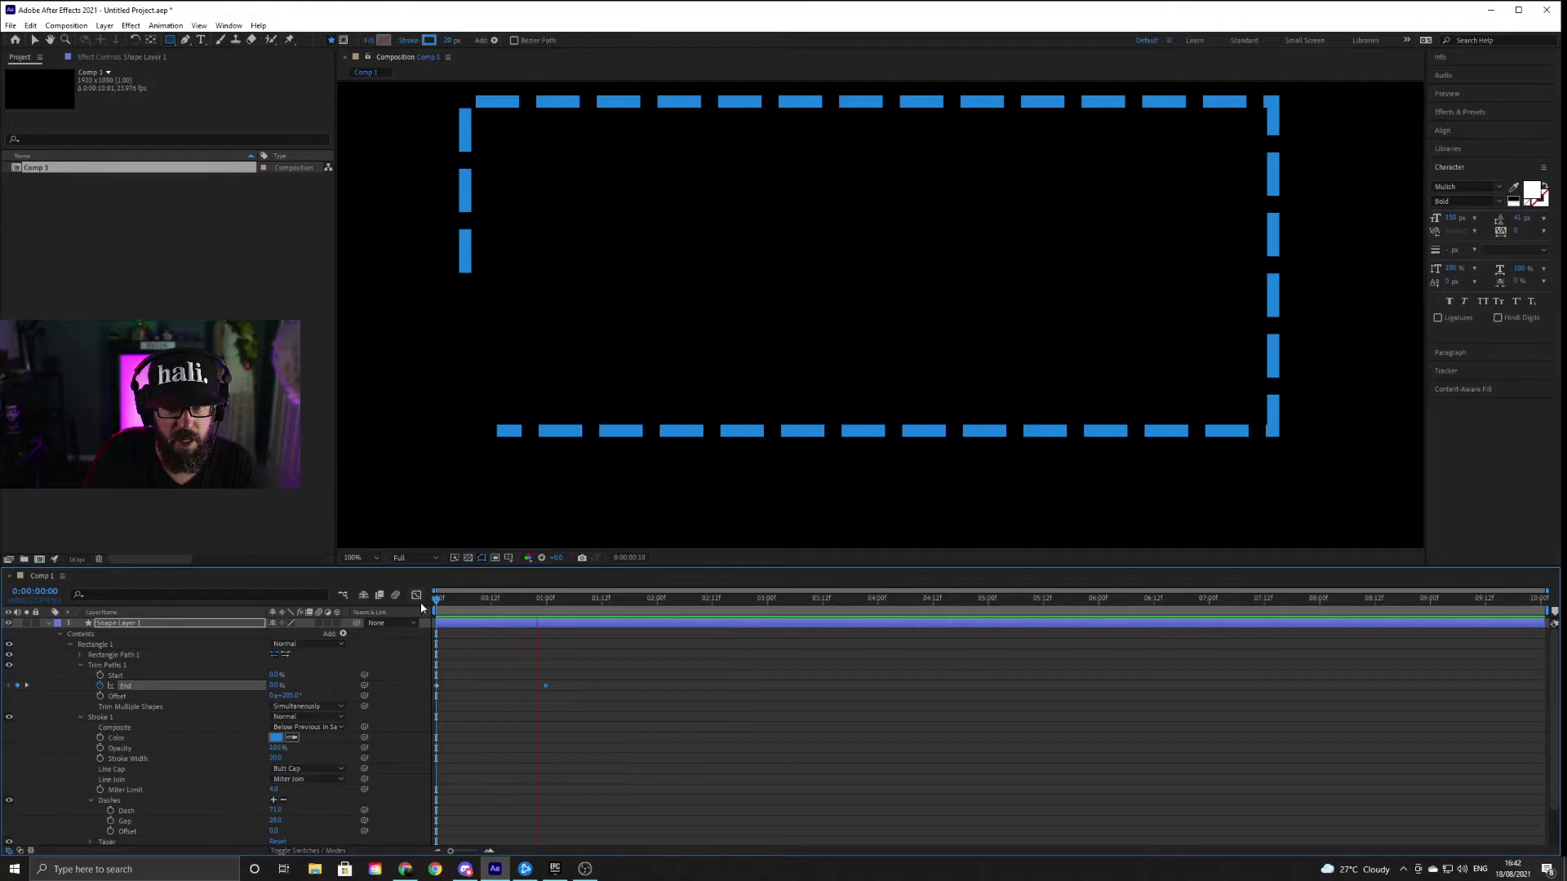
pyautogui.press('space')
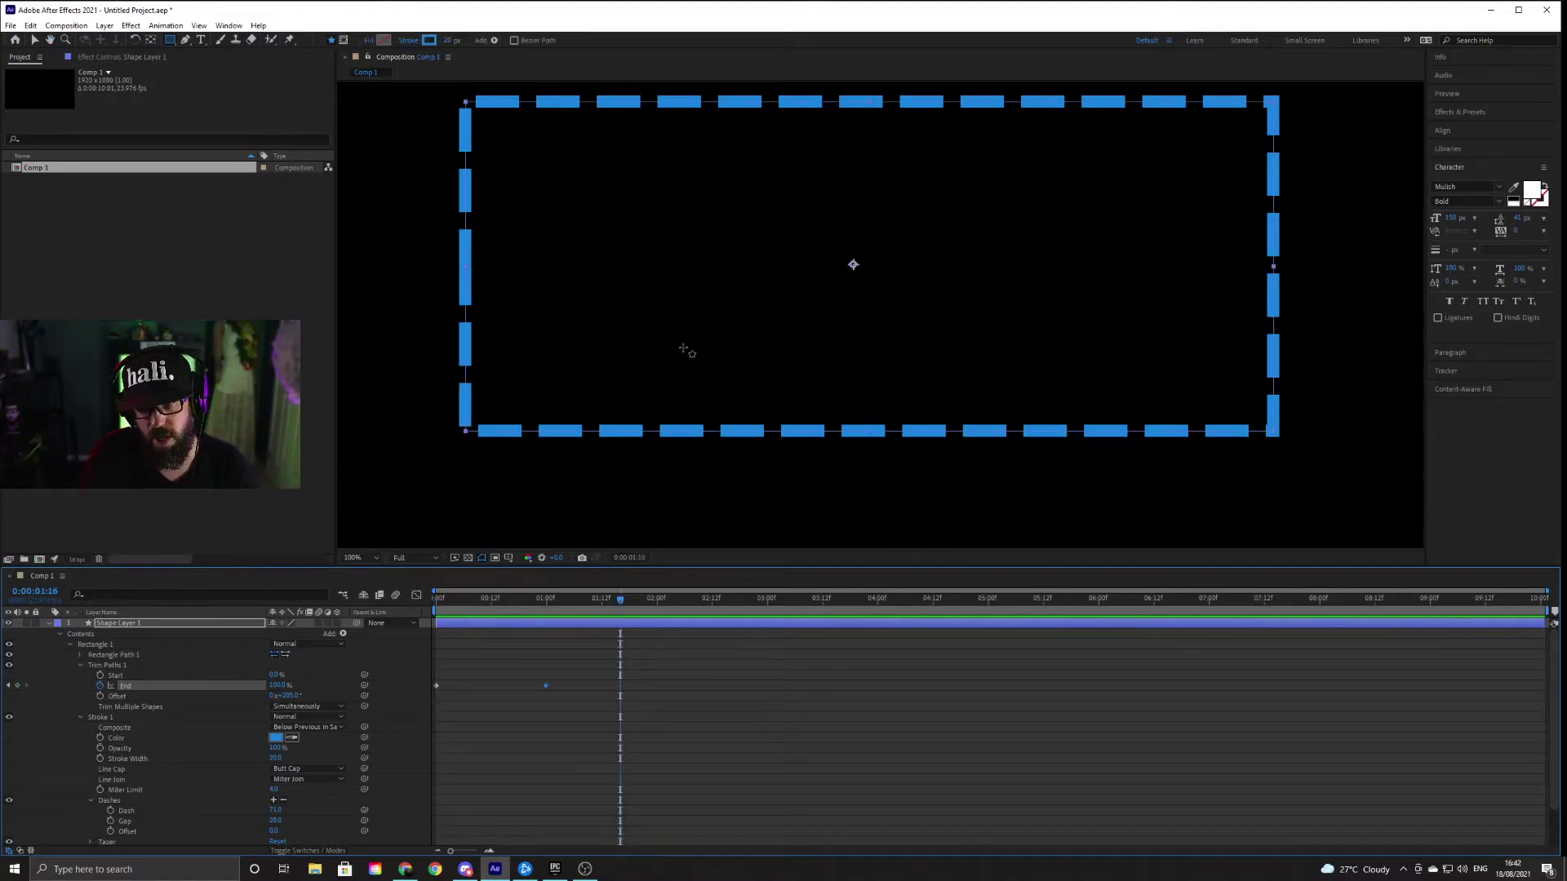
pyautogui.press(',')
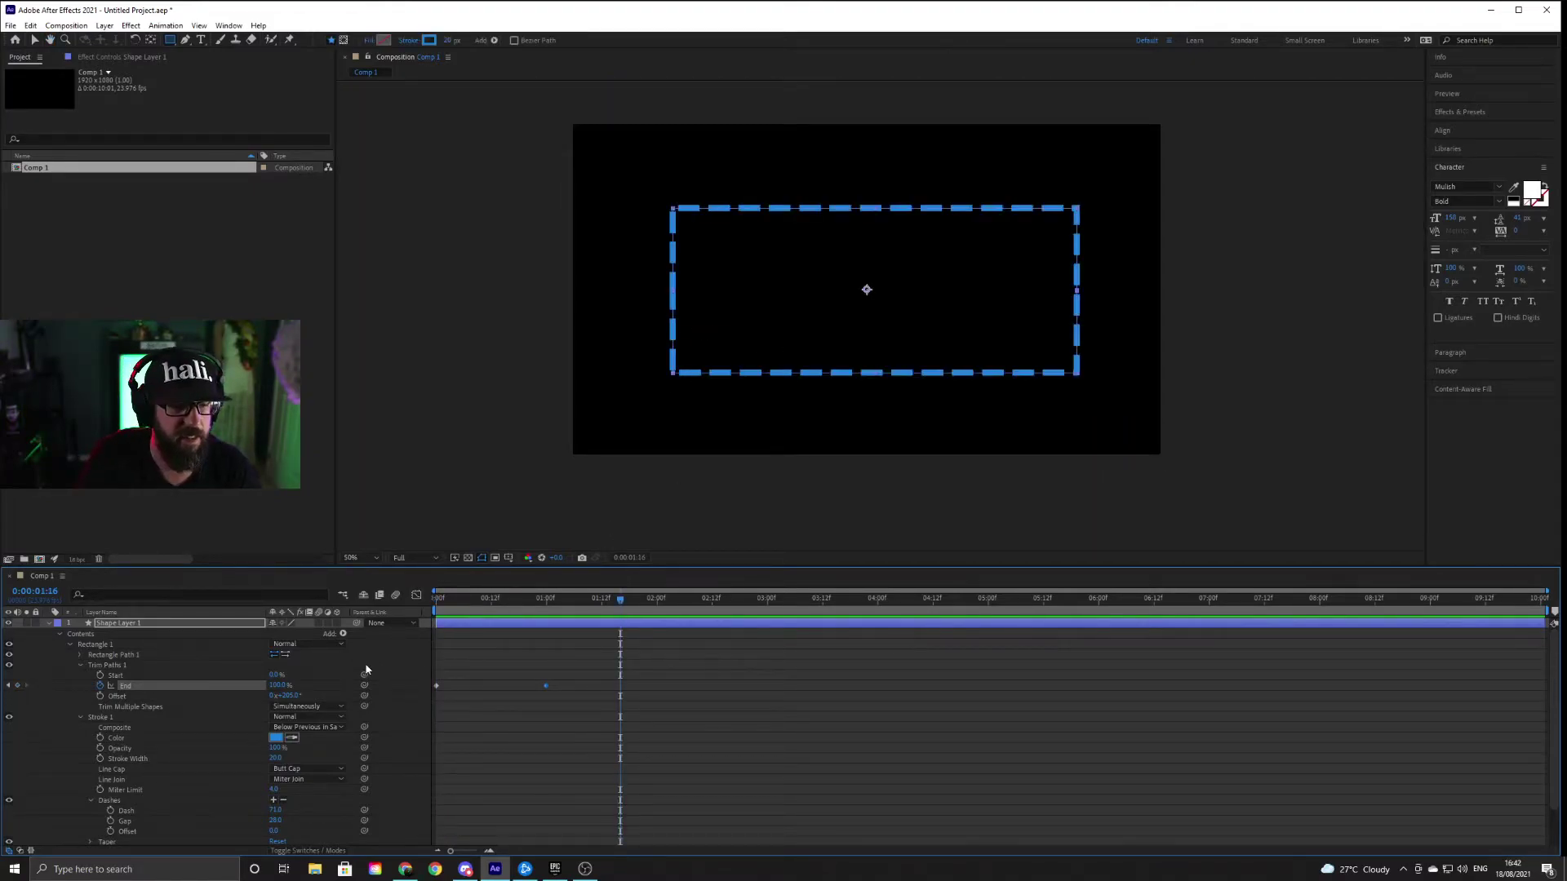
# Preview the rectangle outline's draw-on animation from the beginning of the timeline
pyautogui.scroll(-2, 239, 752)
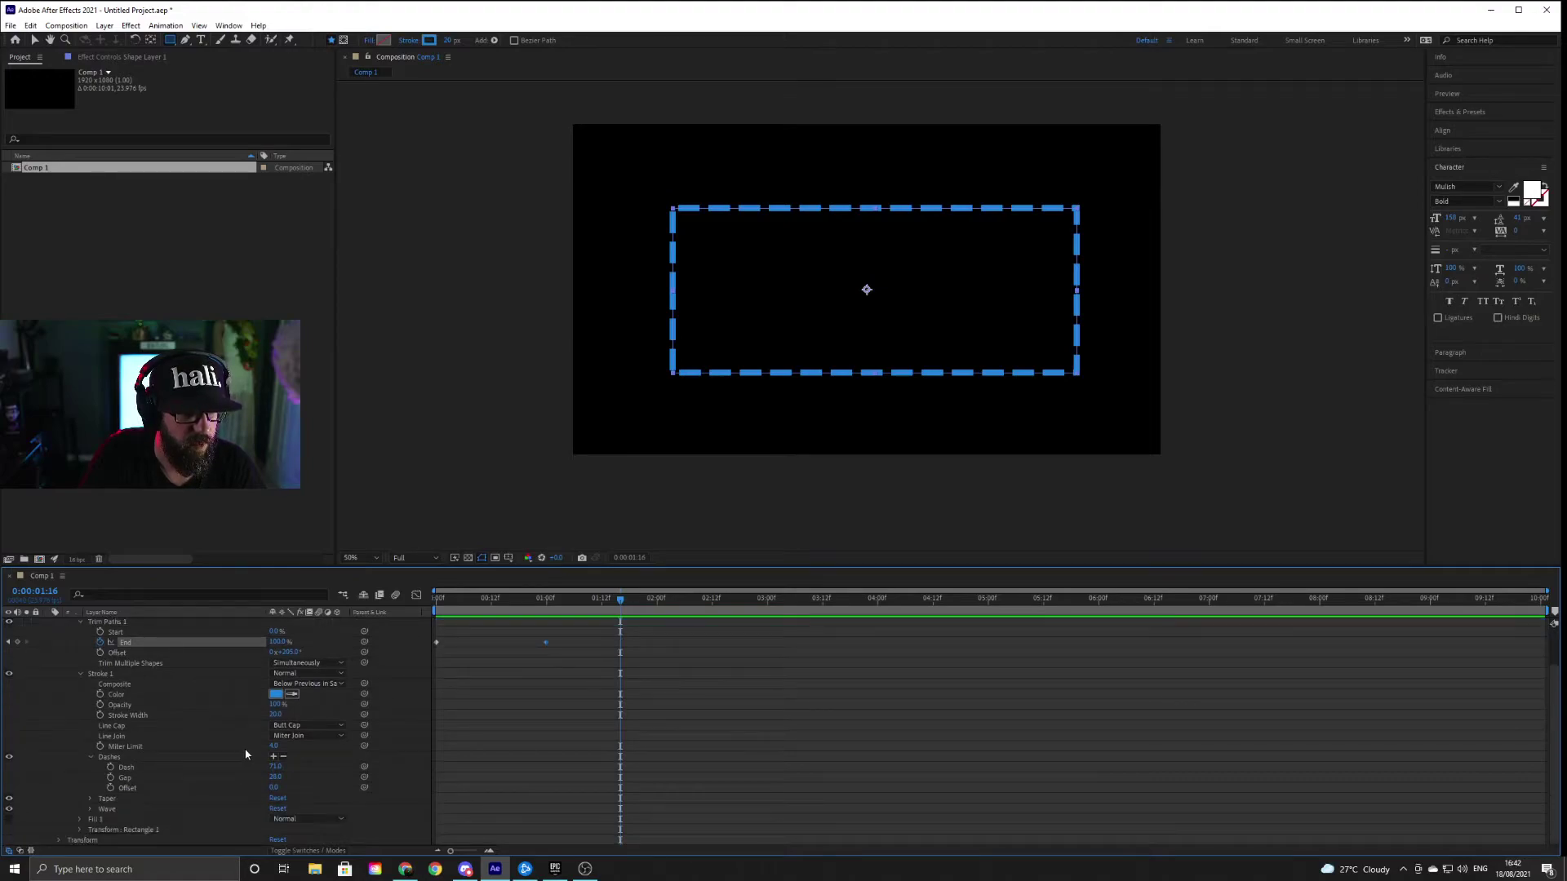
pyautogui.moveTo(583, 599); pyautogui.dragTo(393, 610)
pyautogui.press('space')
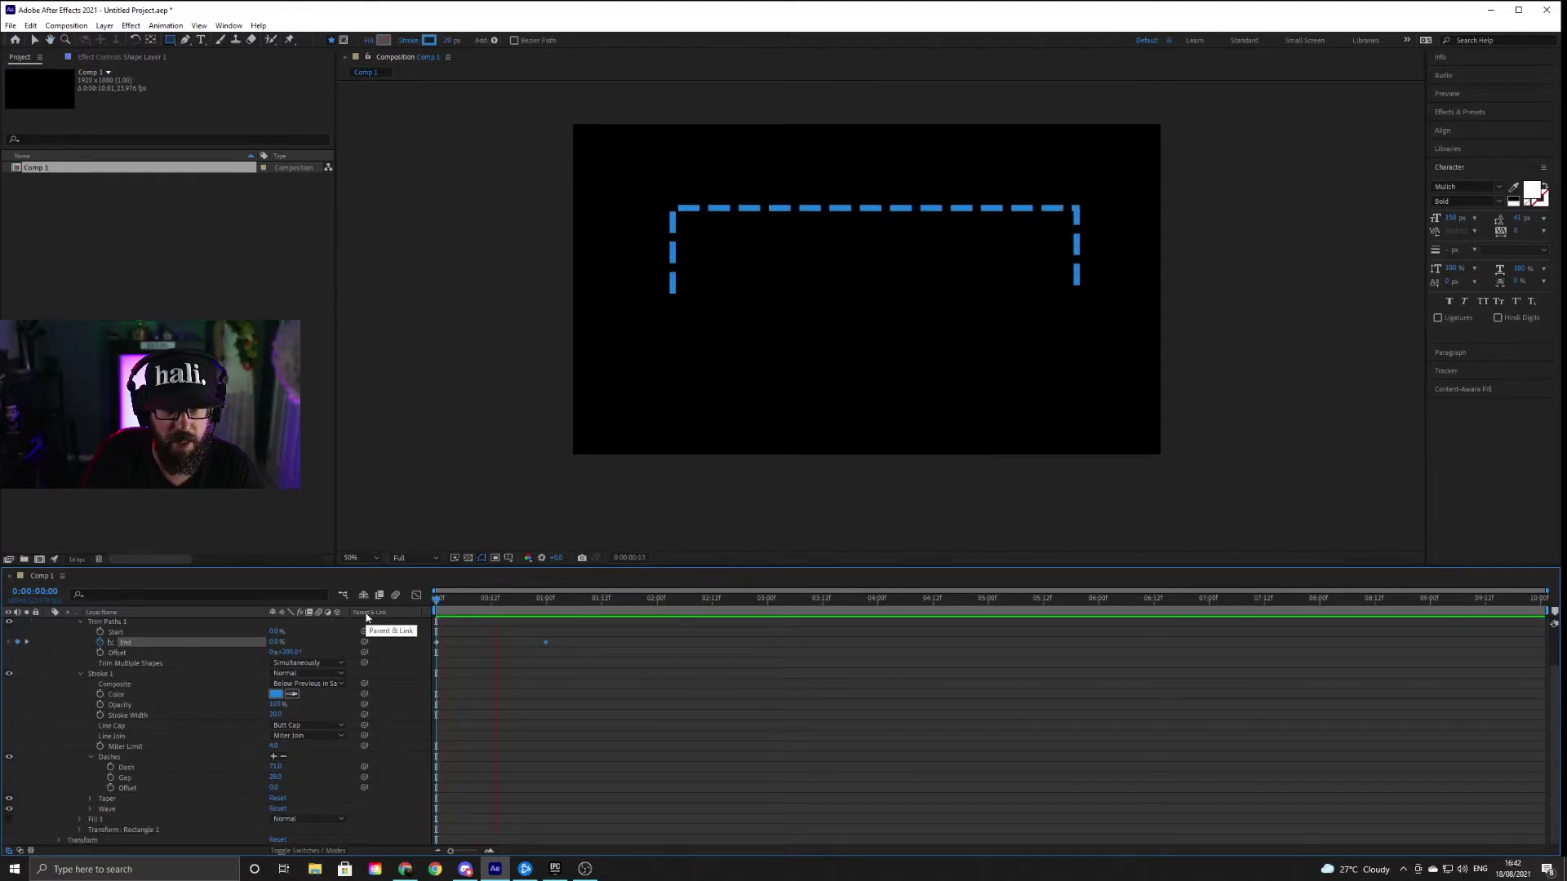
pyautogui.press('space')
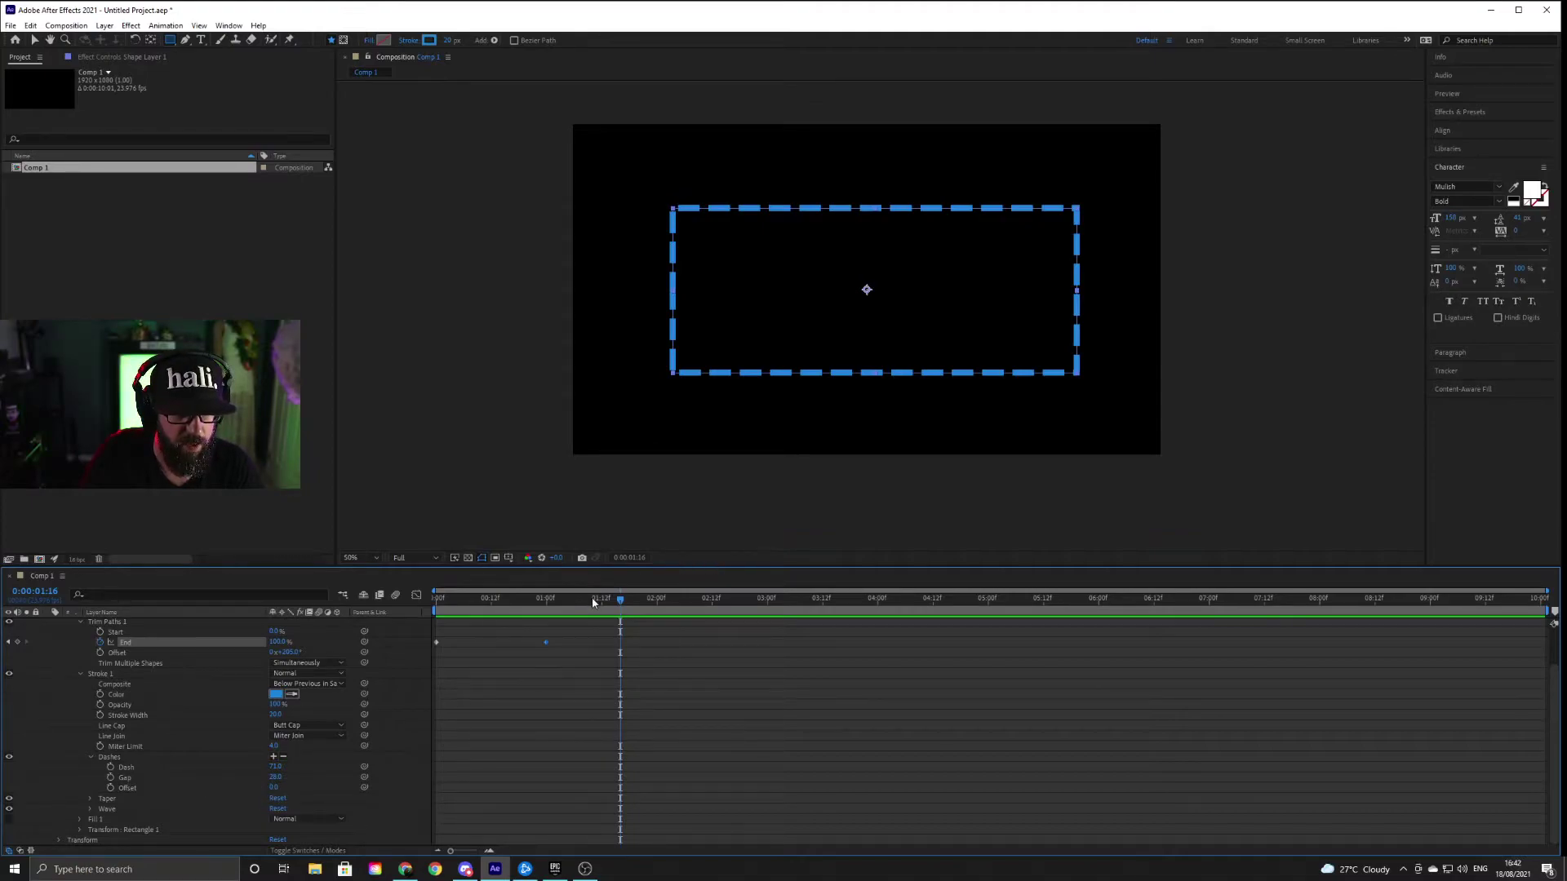
# Keyframe the stroke's dash offset from 0 at the beginning to about 2160 at 6 seconds and preview the moving dashes
pyautogui.moveTo(595, 599); pyautogui.dragTo(436, 601)
pyautogui.click(110, 788)
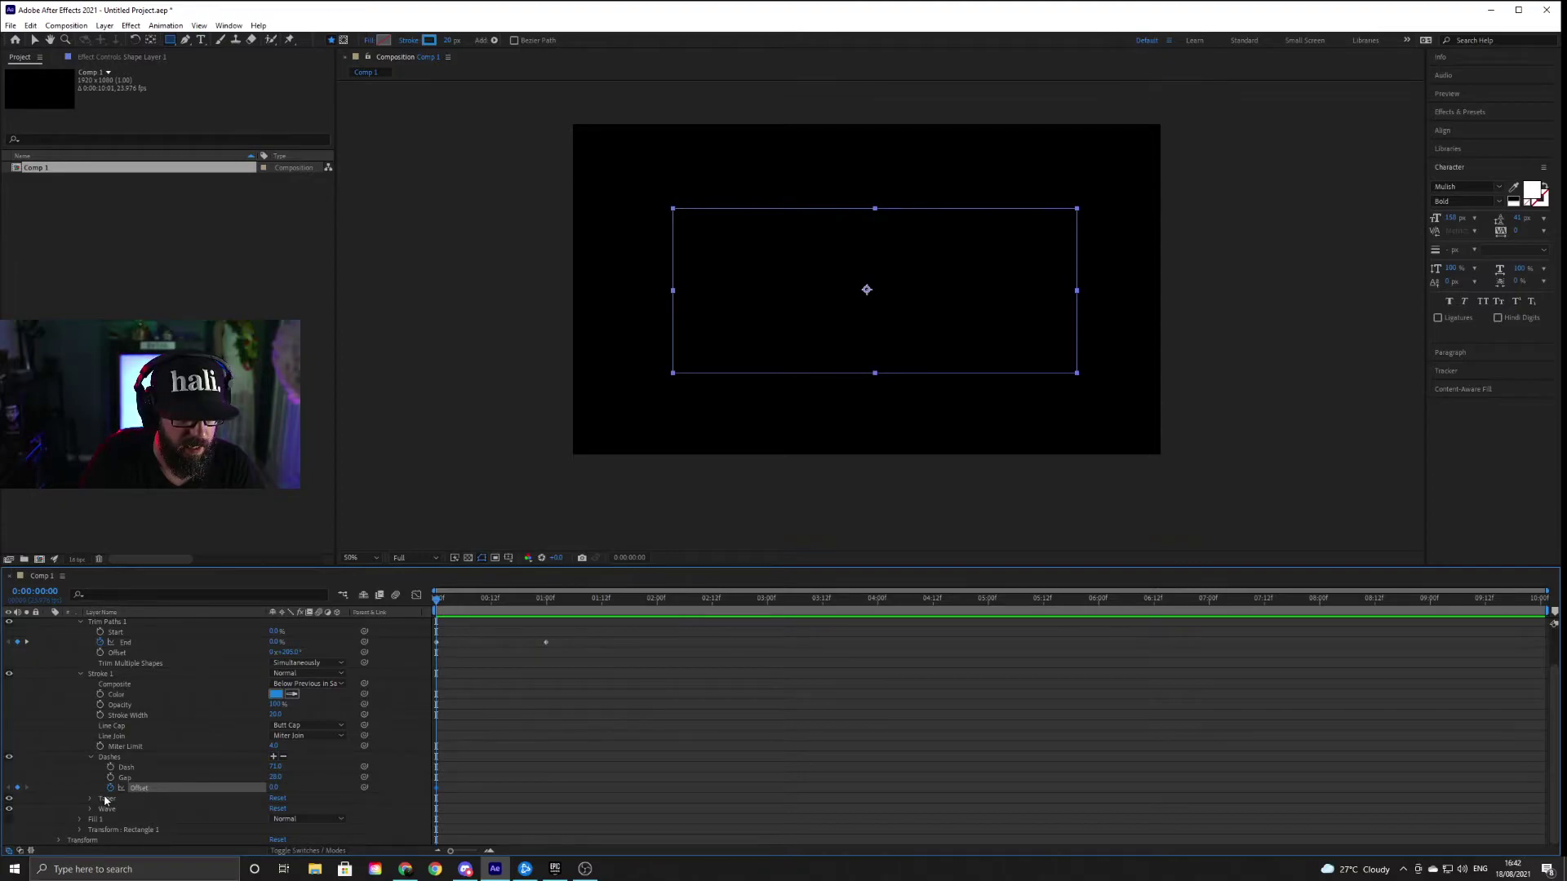
pyautogui.click(495, 598)
pyautogui.moveTo(1039, 613); pyautogui.dragTo(1099, 613)
pyautogui.moveTo(270, 788); pyautogui.dragTo(282, 787)
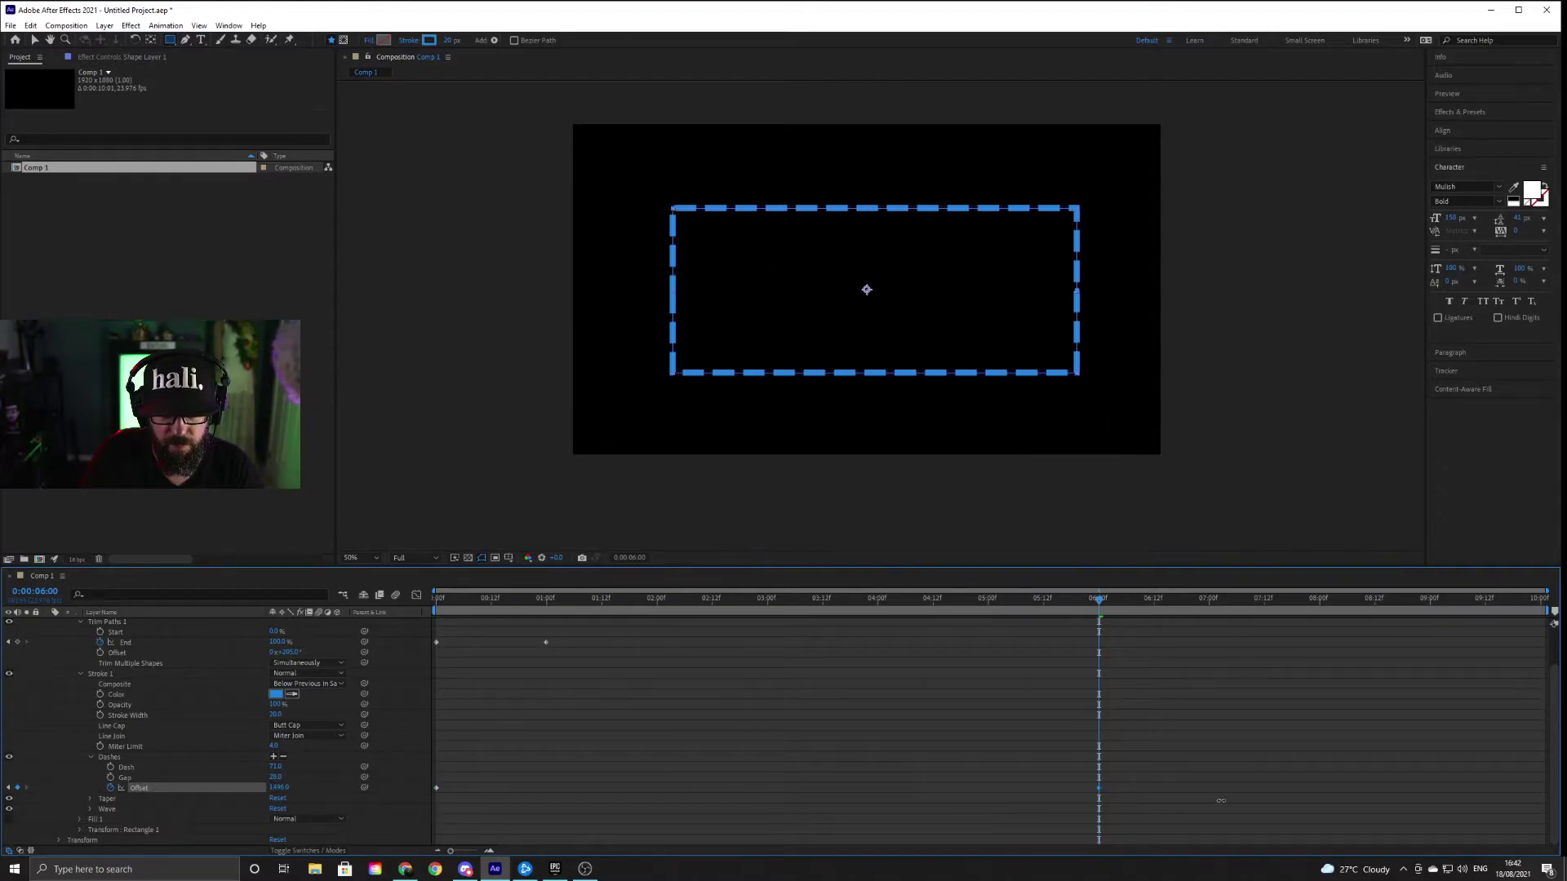
pyautogui.moveTo(1041, 612); pyautogui.dragTo(567, 604)
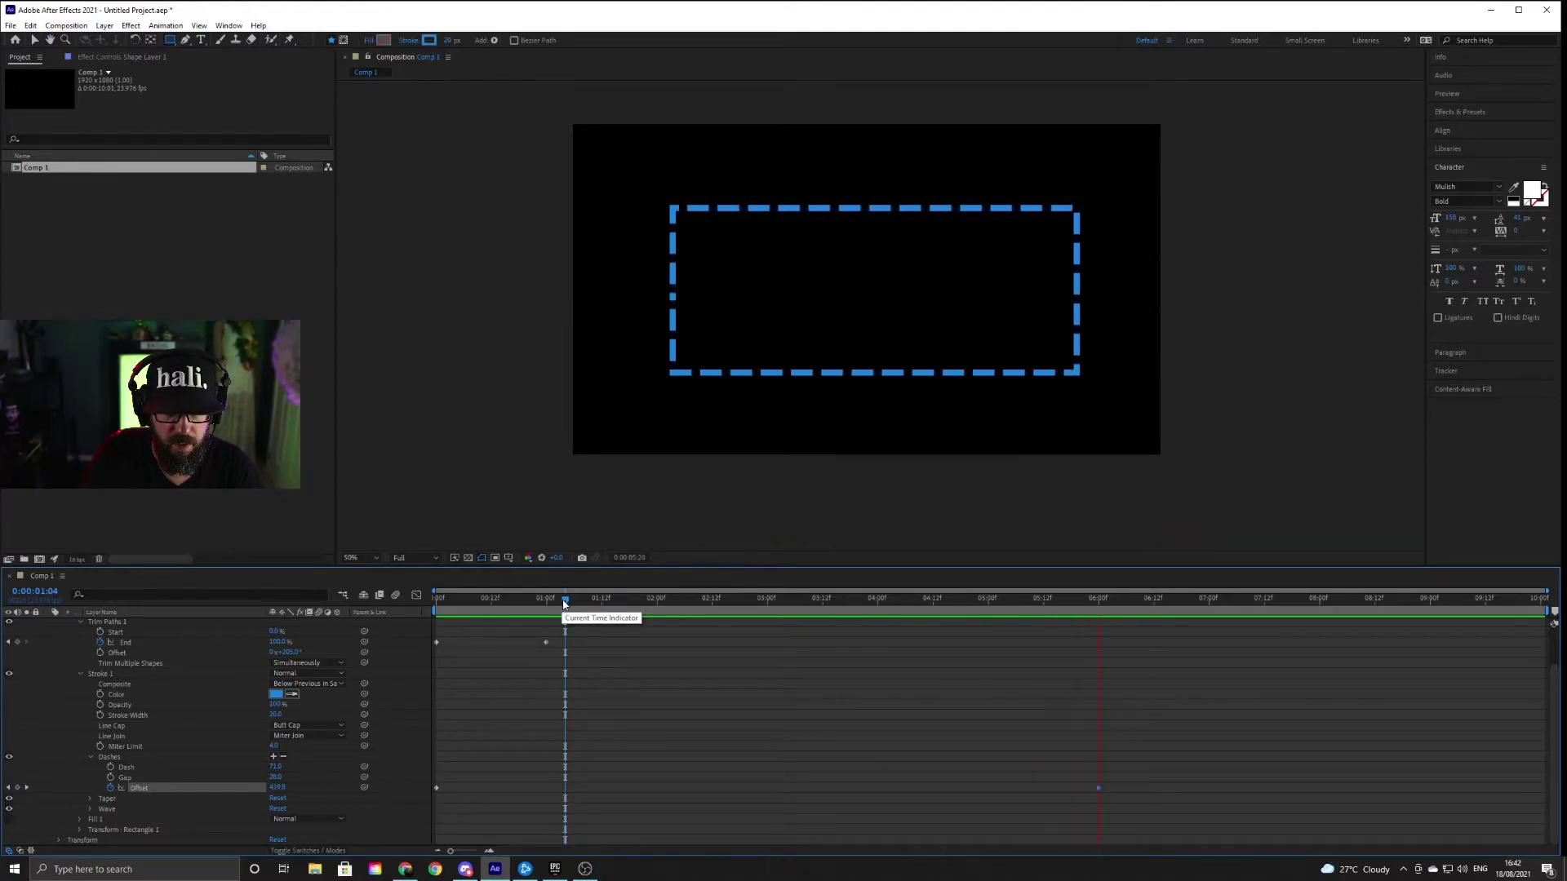
pyautogui.moveTo(563, 604); pyautogui.dragTo(435, 604)
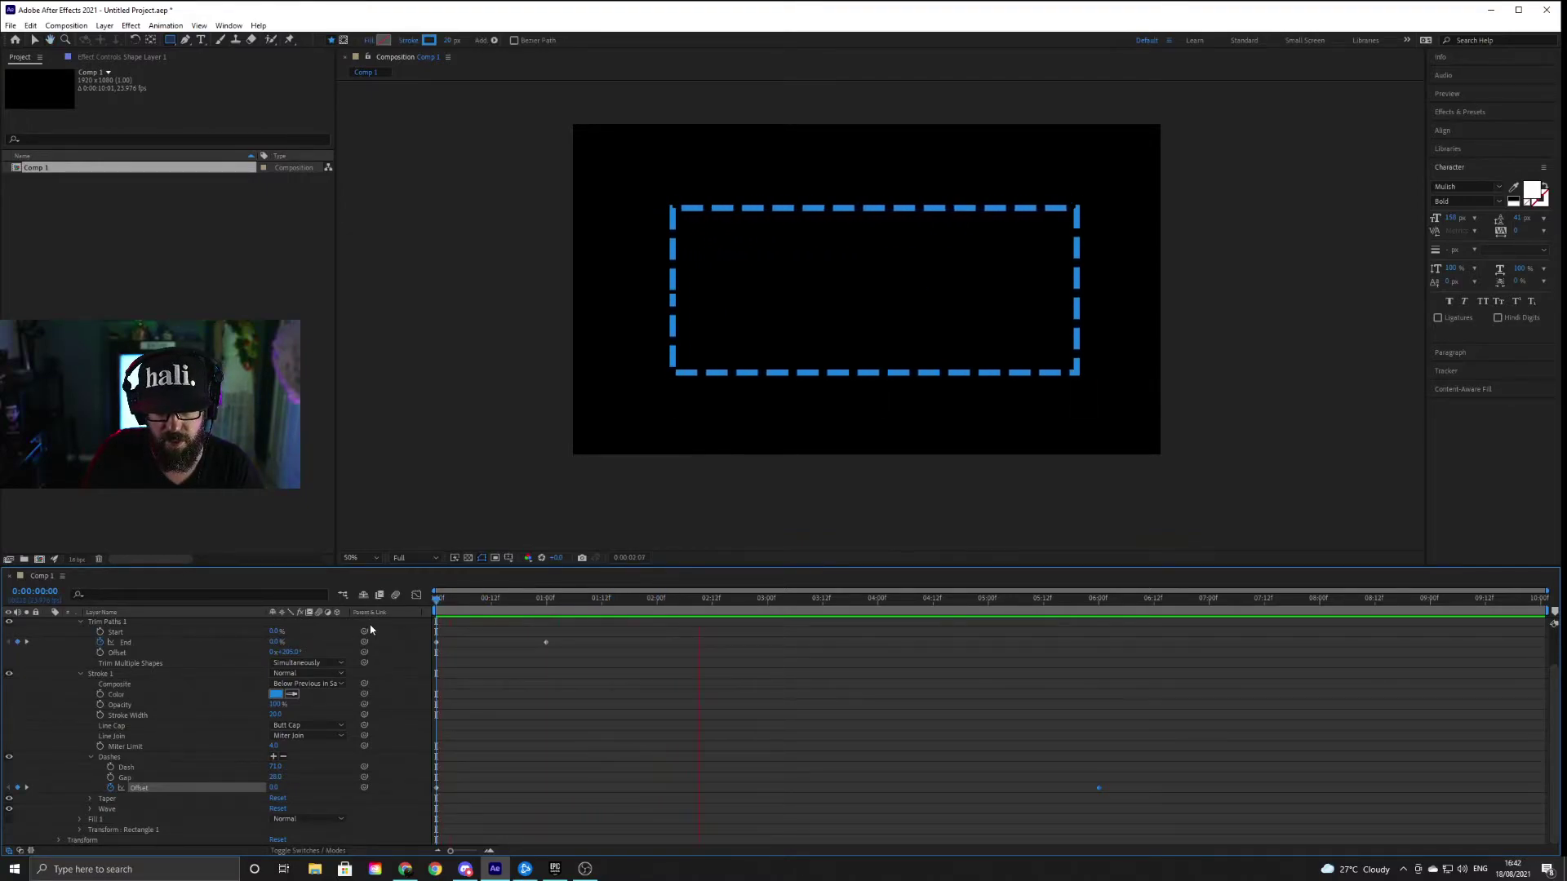
pyautogui.press('space')
# Set the dash offset to 2400 at 0:00:06:01, remove the neighbouring keyframe at 6 seconds and preview the animation
pyautogui.moveTo(1102, 618); pyautogui.dragTo(1103, 624)
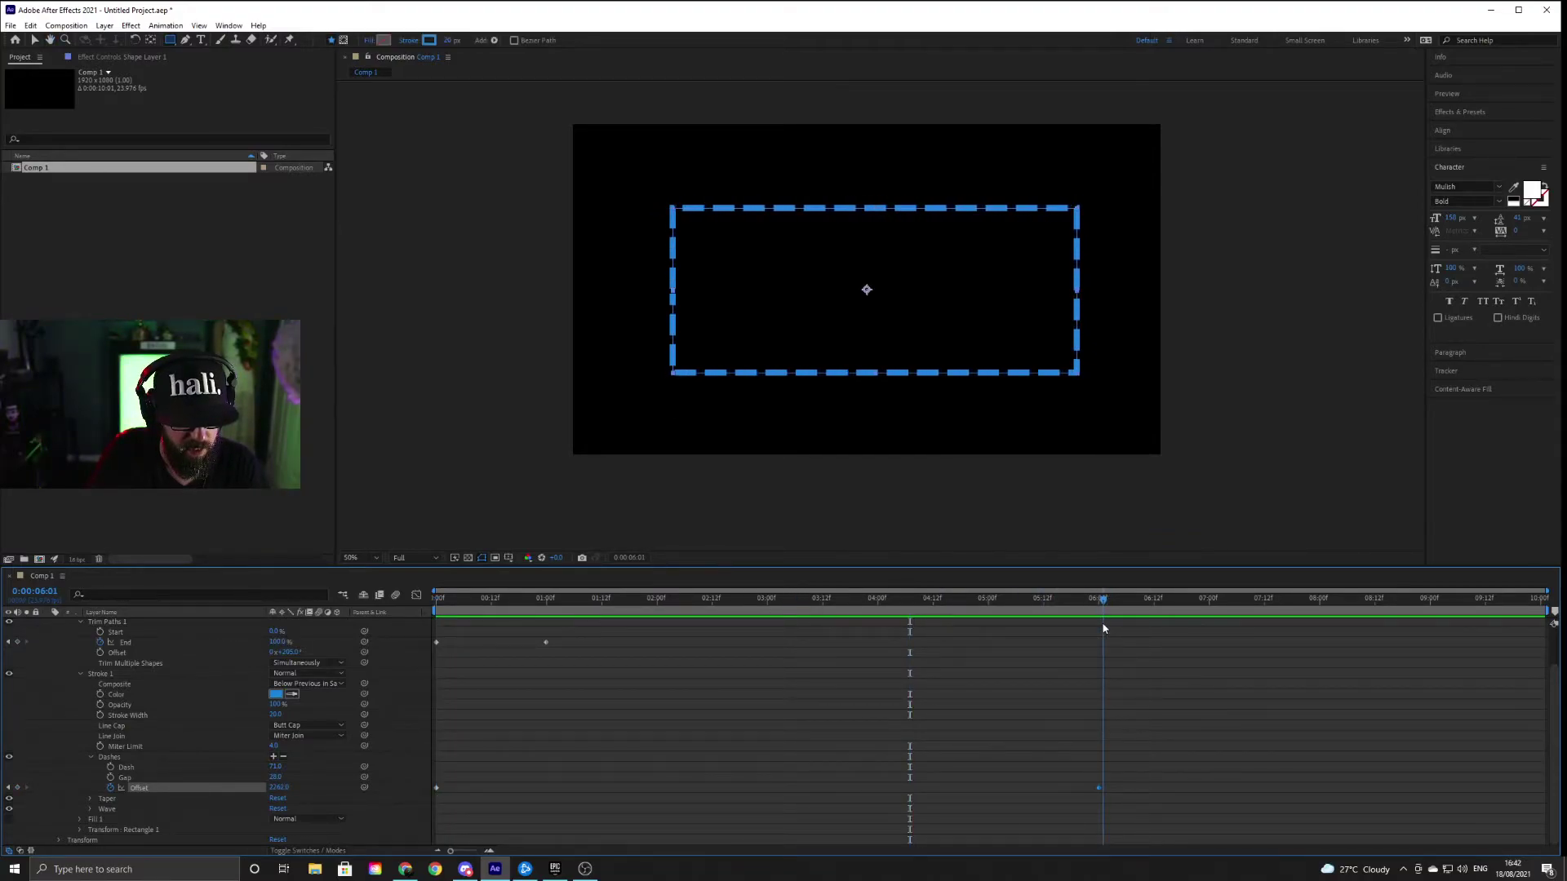
pyautogui.click(278, 788)
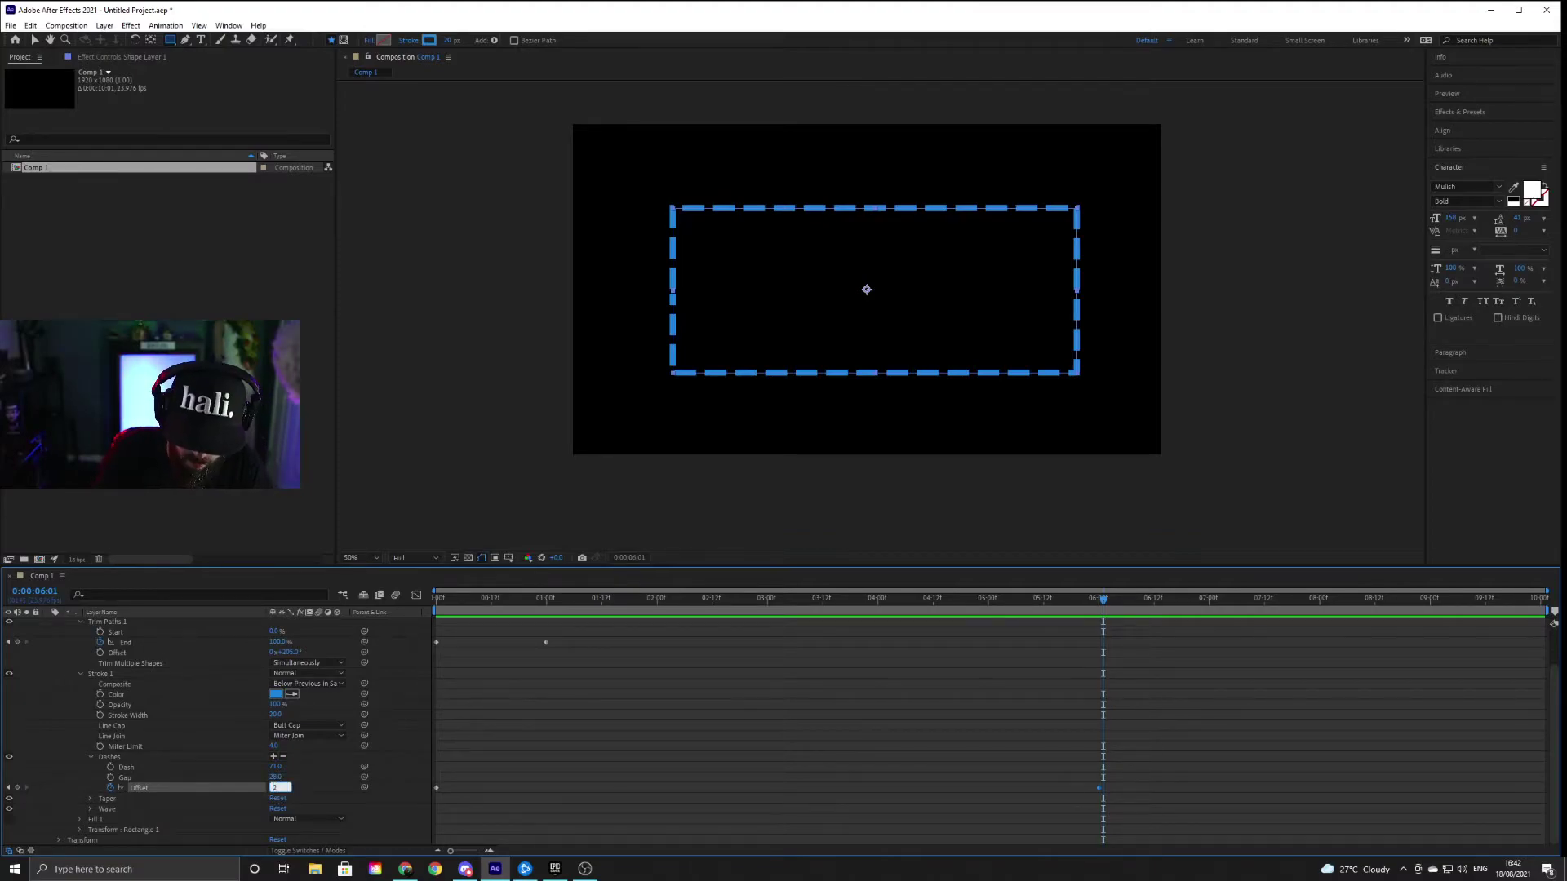
pyautogui.press('Return')
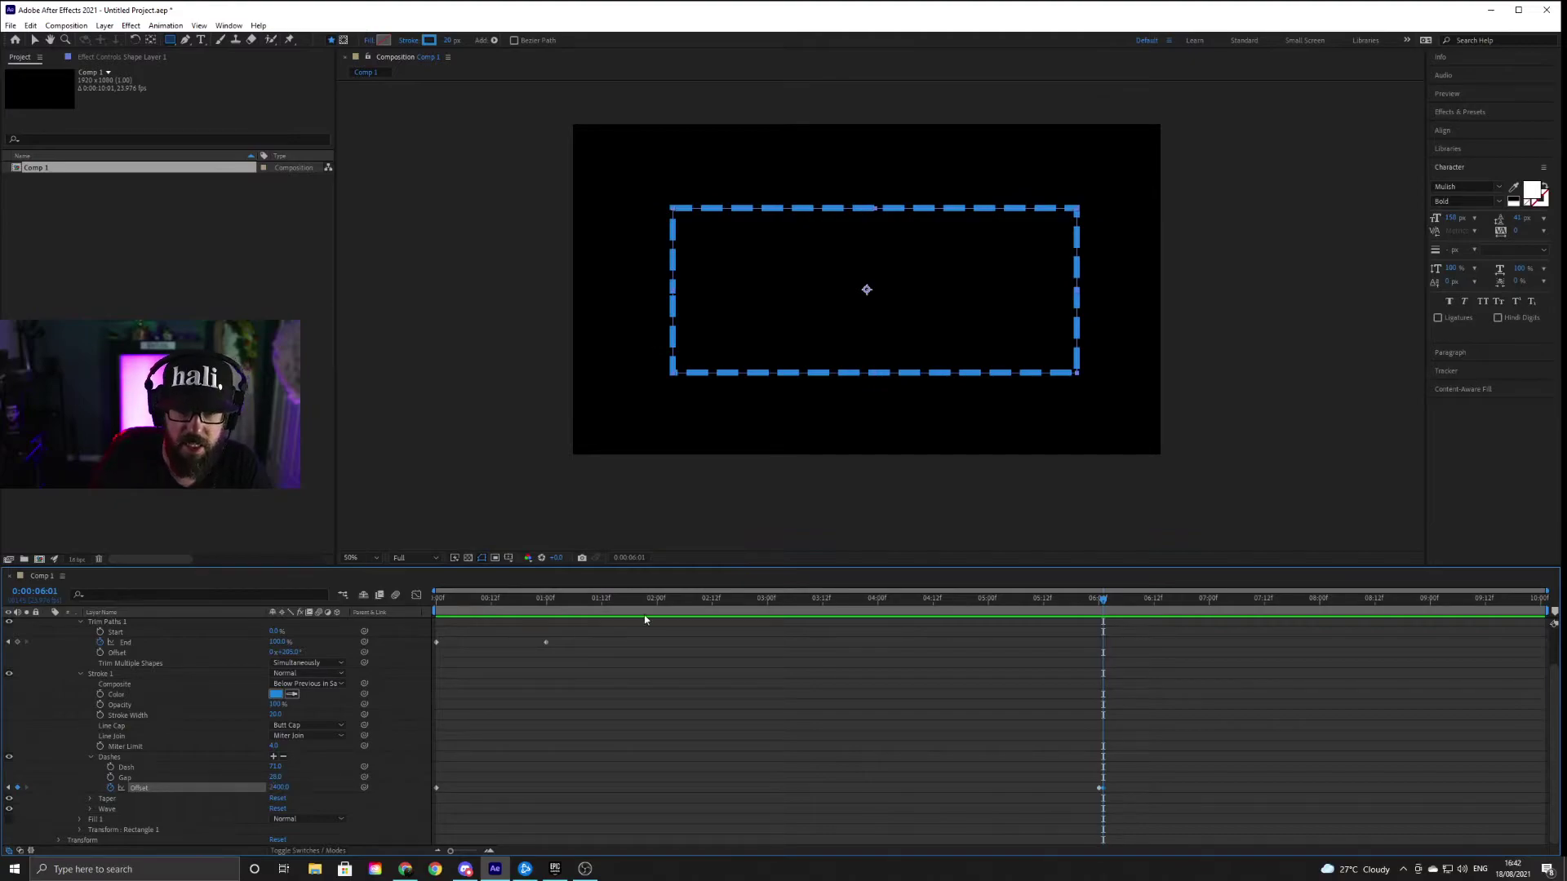
pyautogui.click(1120, 675)
pyautogui.press('space')
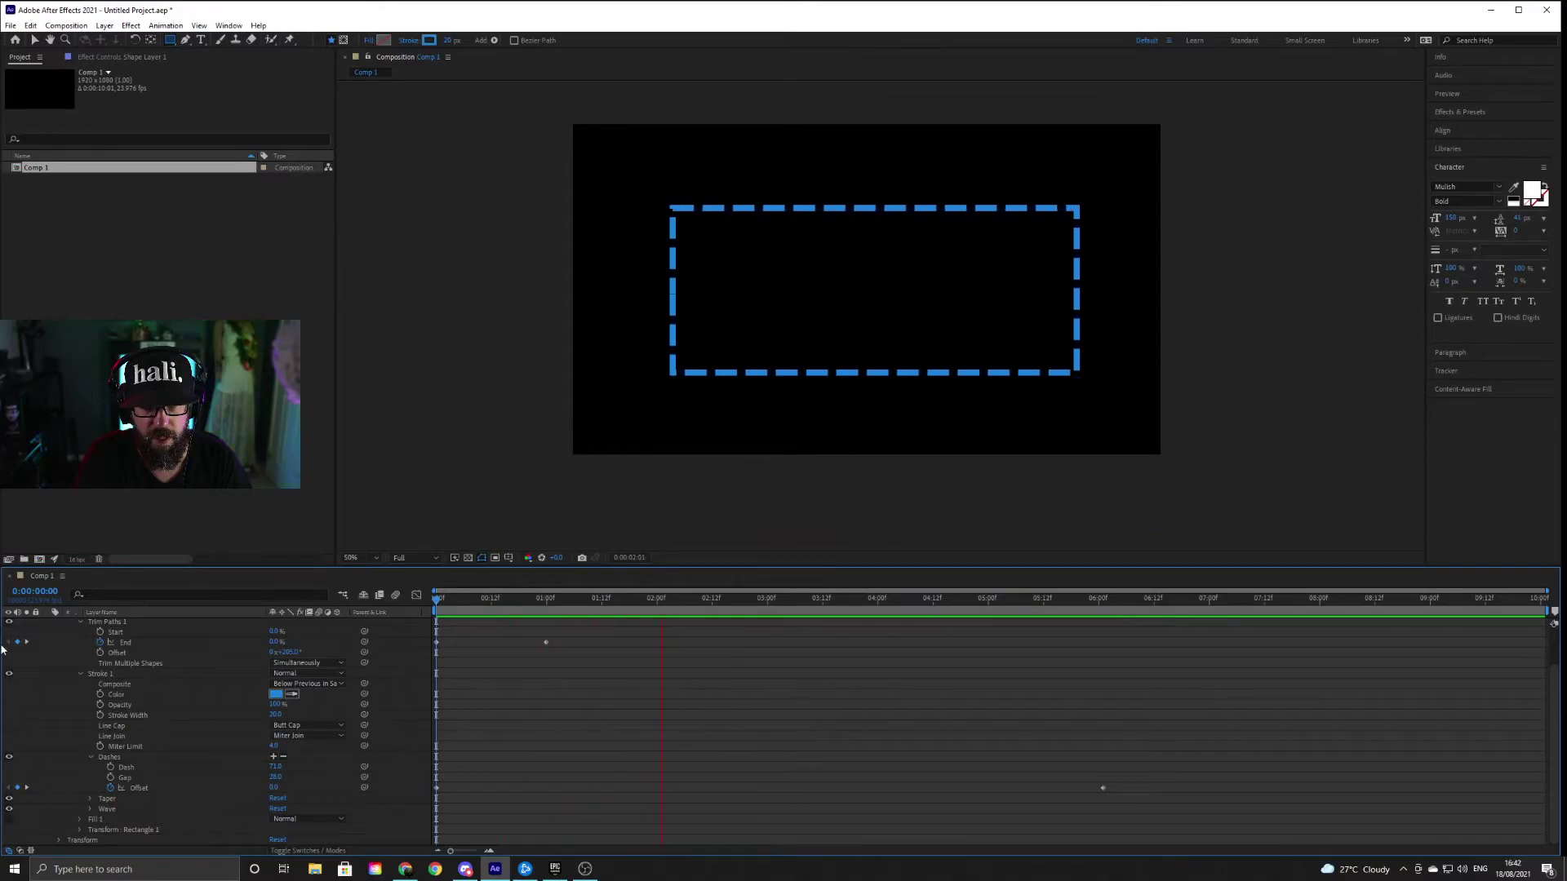
pyautogui.press('space')
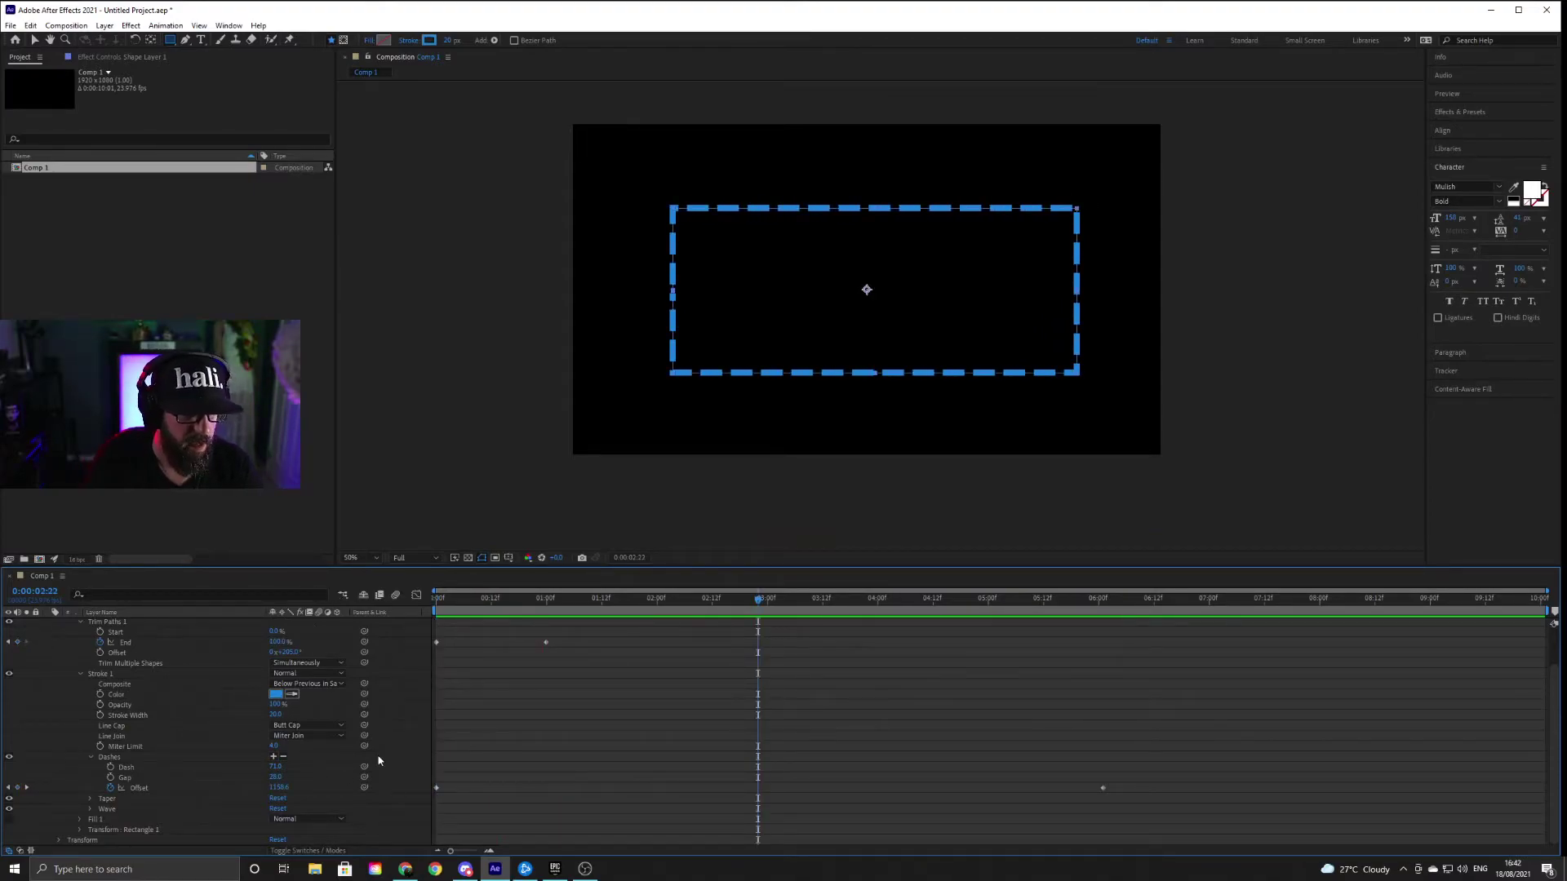
# Remove the dash offset keyframes and drive the dash offset with the expression time*400
pyautogui.click(127, 788)
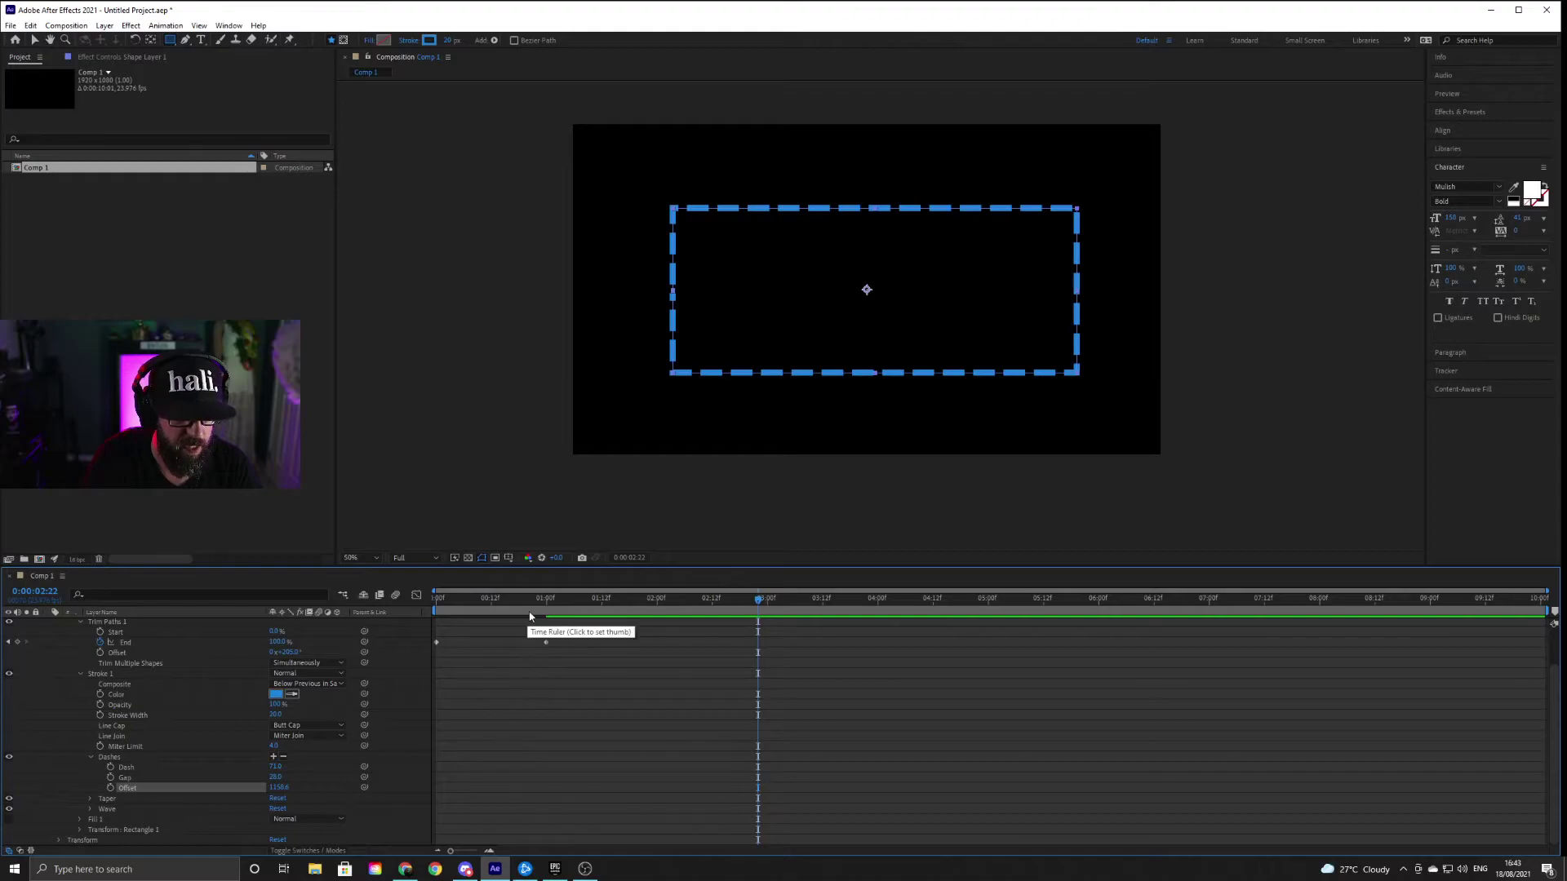
pyautogui.press('Home')
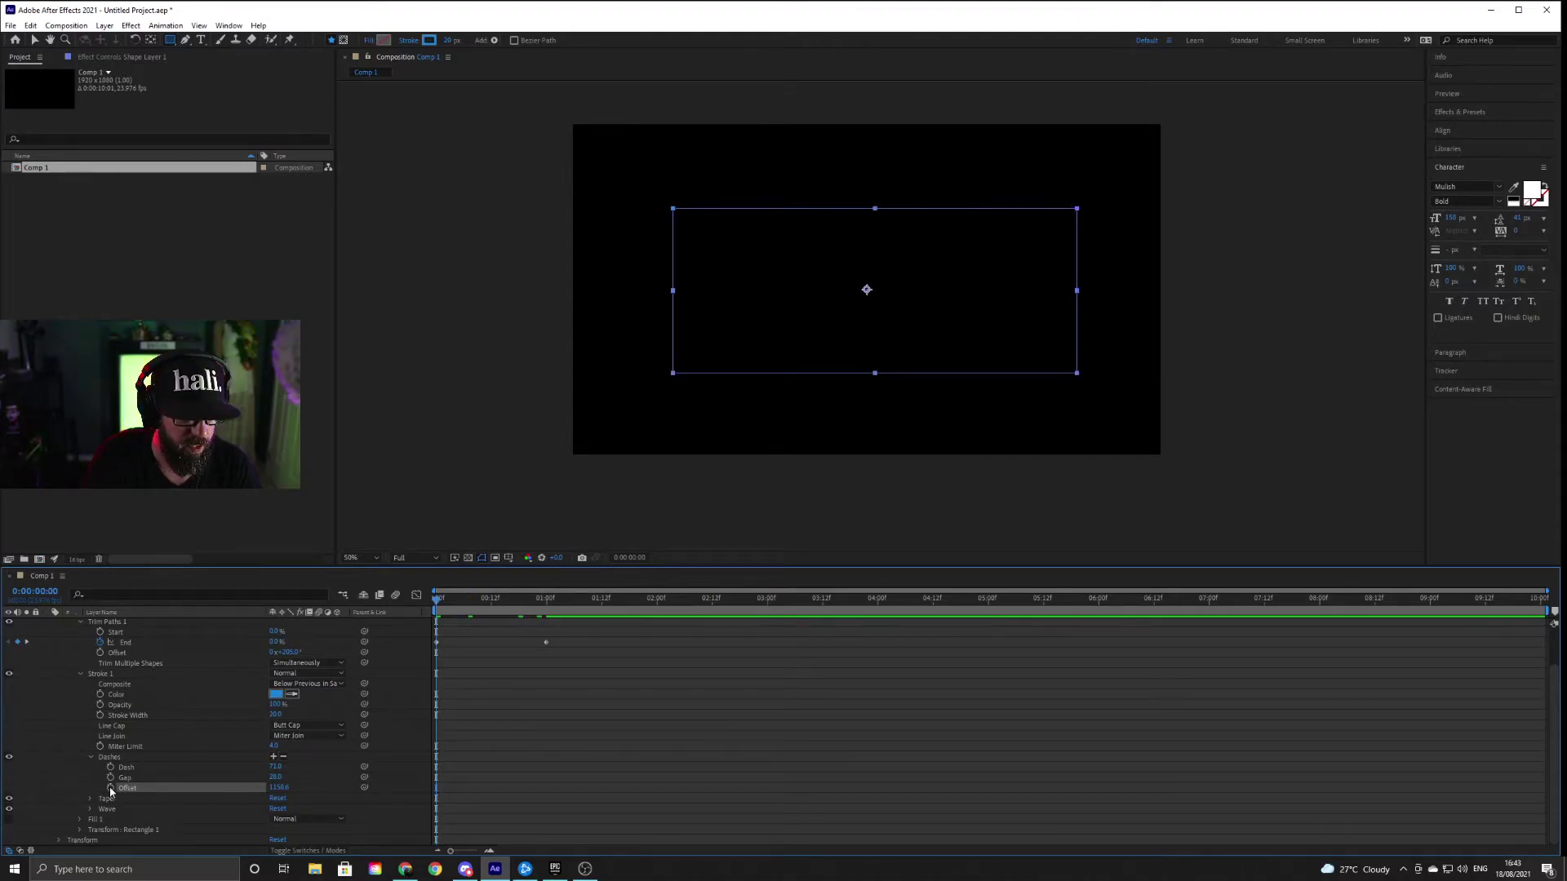
pyautogui.keyDown('alt'); pyautogui.click(111, 789); pyautogui.keyUp('alt')
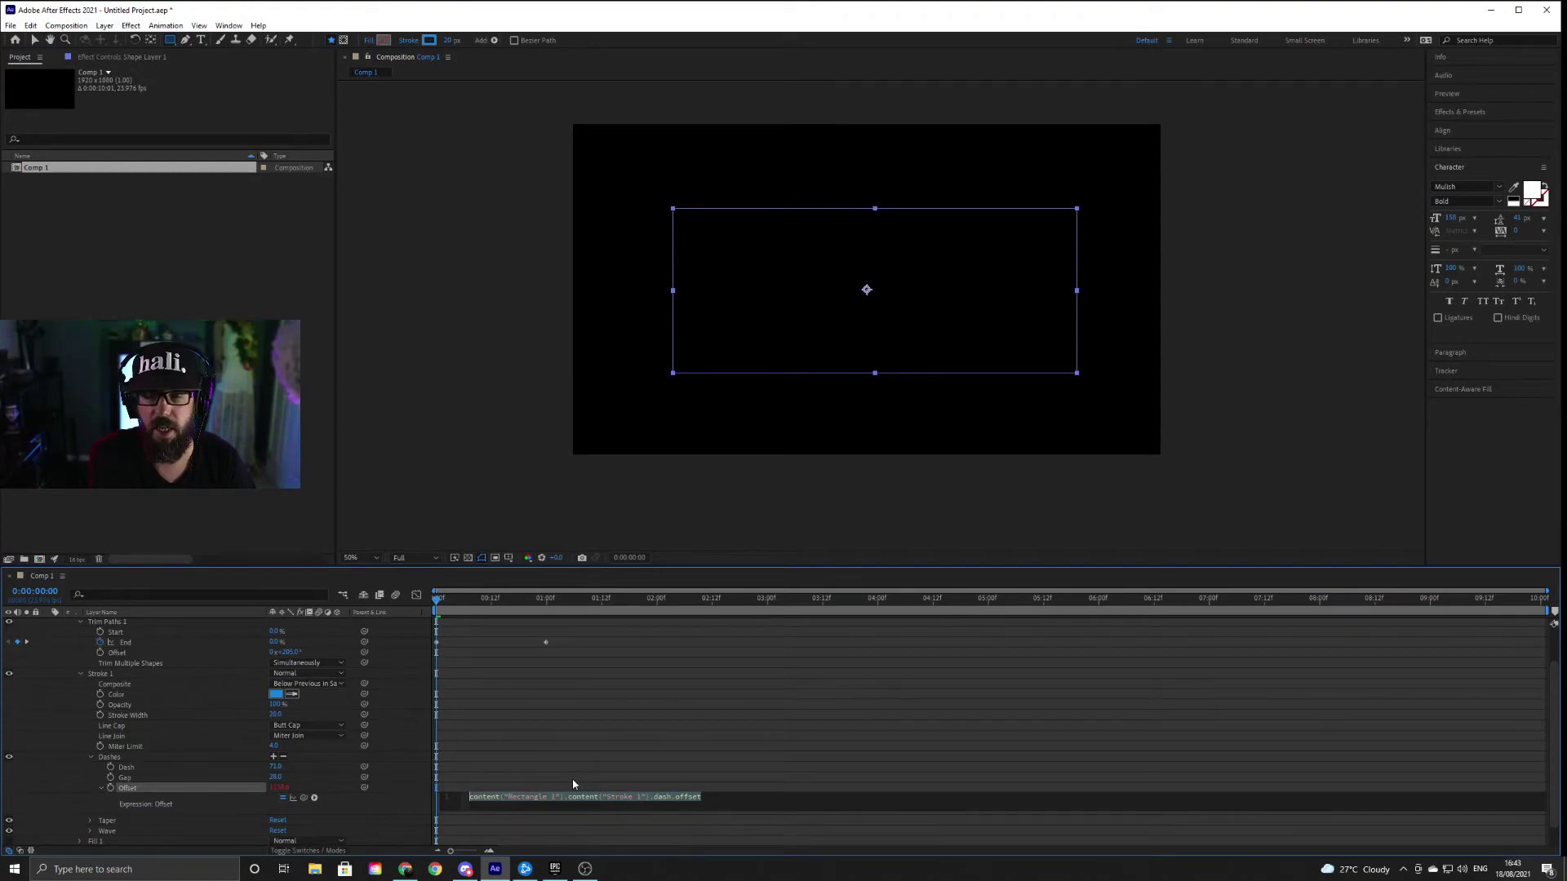
pyautogui.write('time')
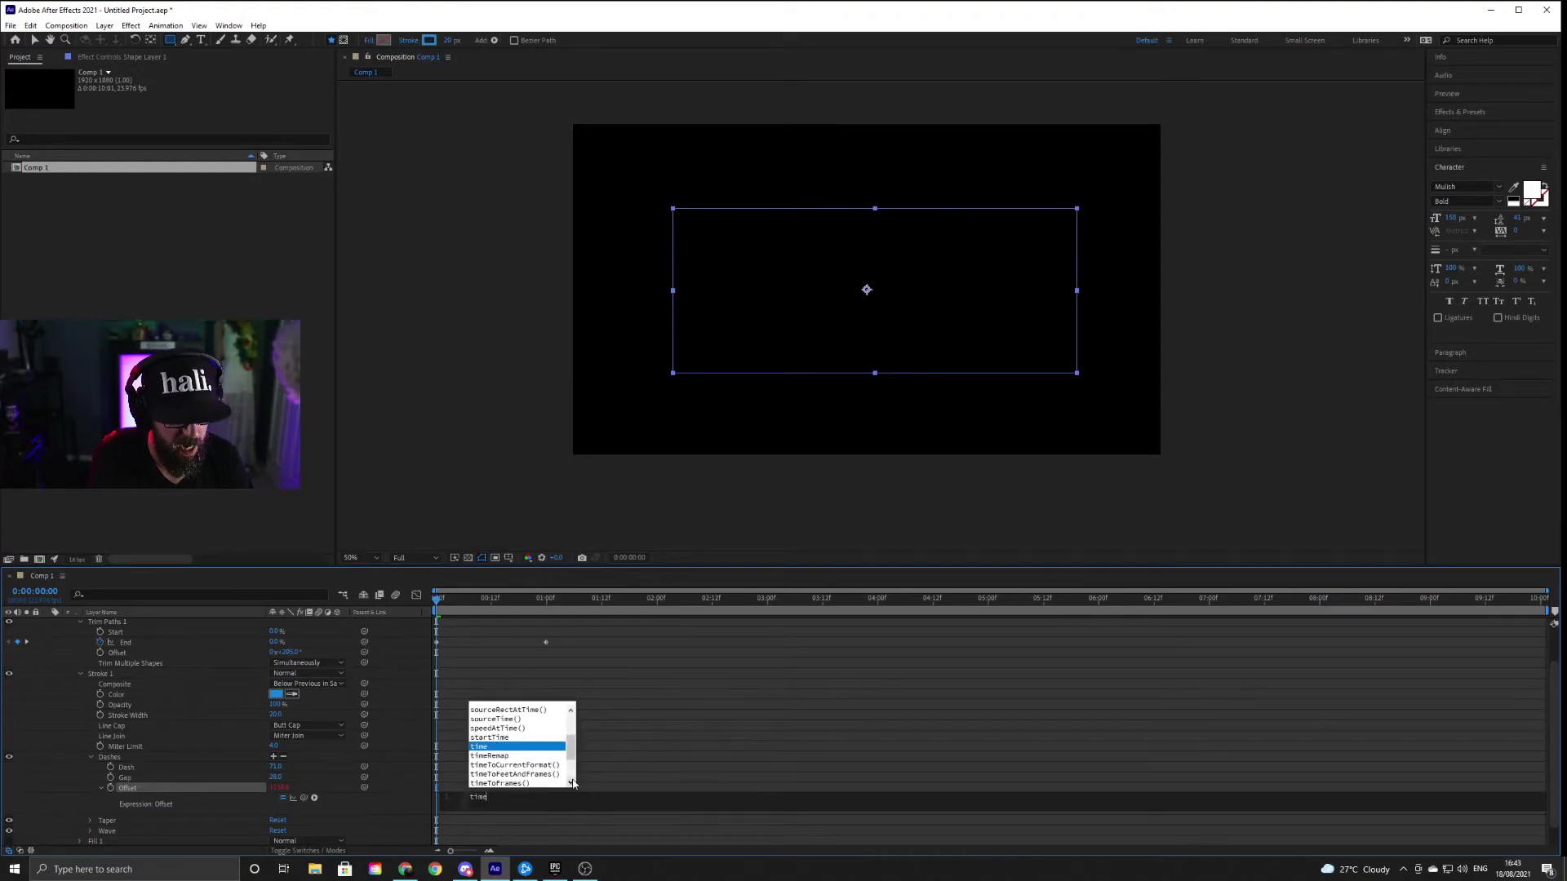
pyautogui.write('*')
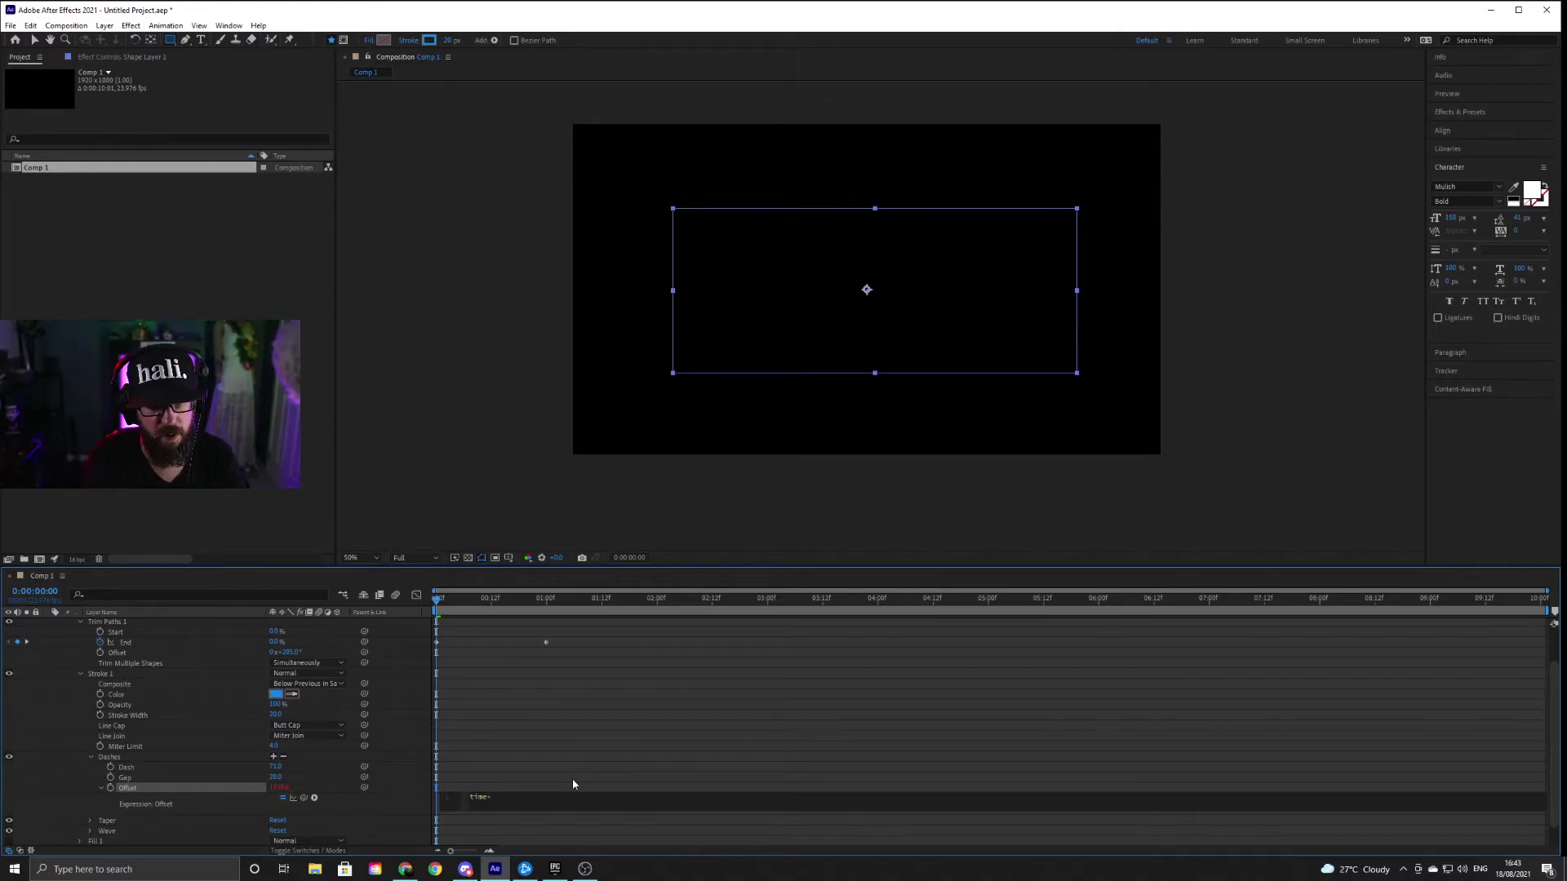
pyautogui.write('00')
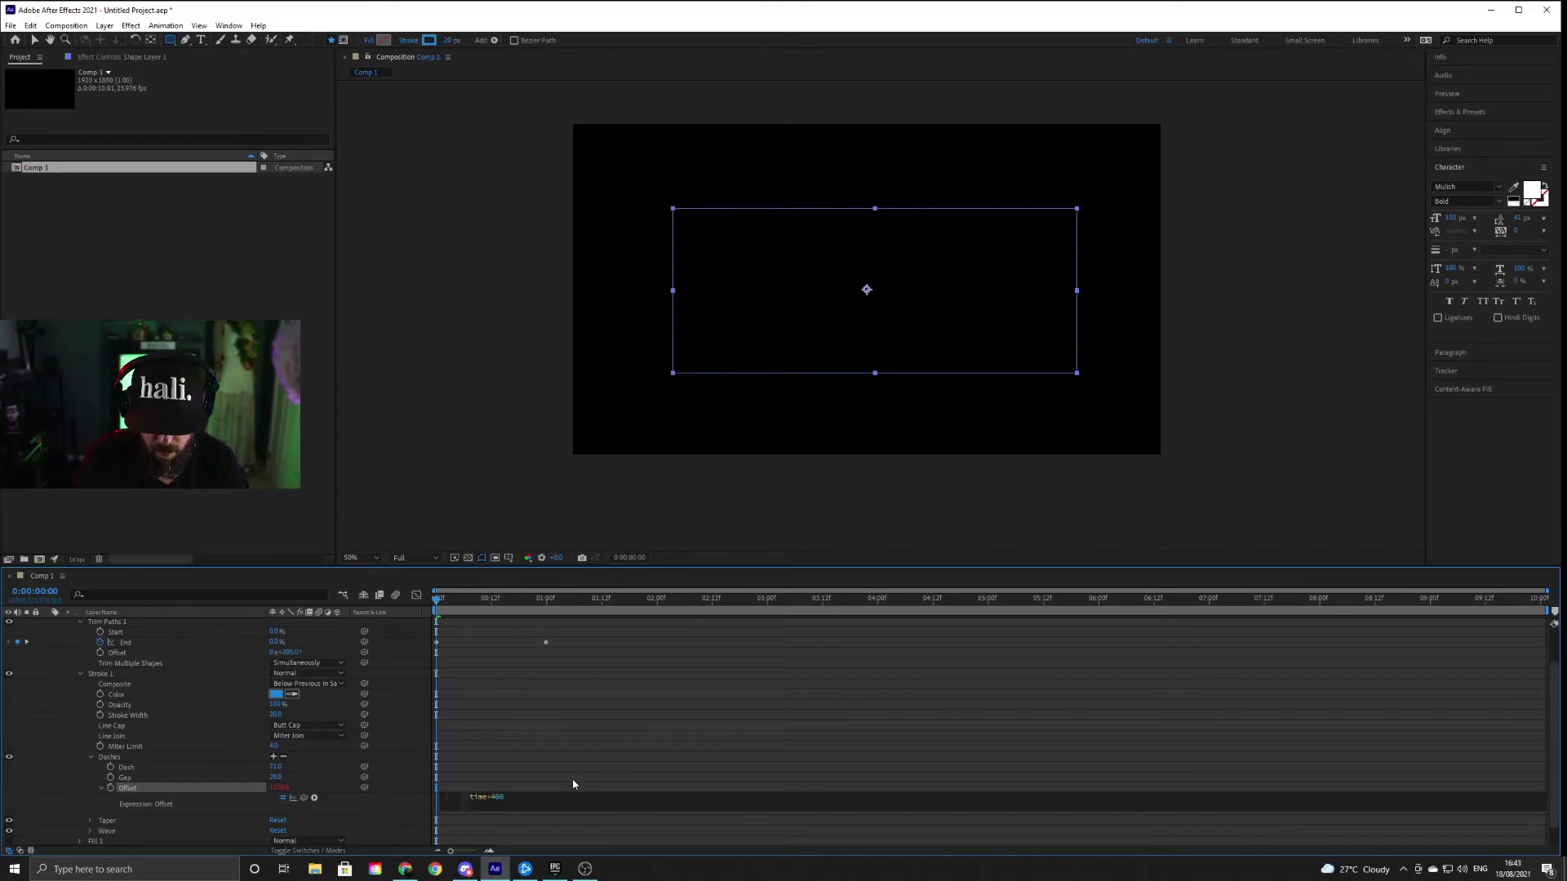
pyautogui.click(572, 783)
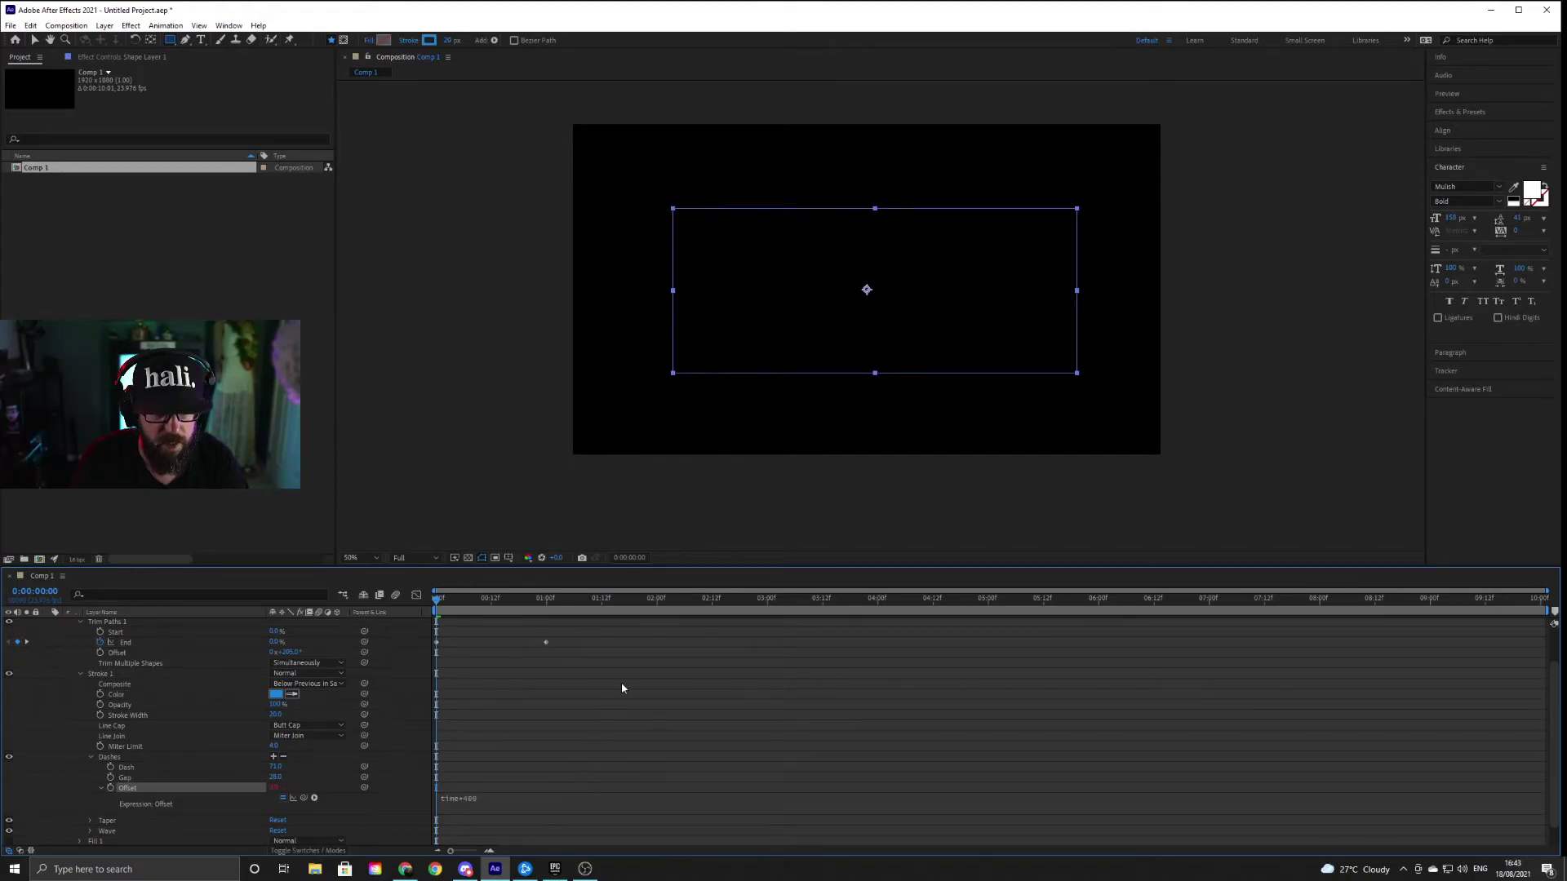
# Scrub and play back the composition to review the expression-driven dash movement
pyautogui.moveTo(1020, 602)
pyautogui.mouseDown()
pyautogui.moveTo(1100, 600)
pyautogui.moveTo(418, 636)
pyautogui.mouseUp()
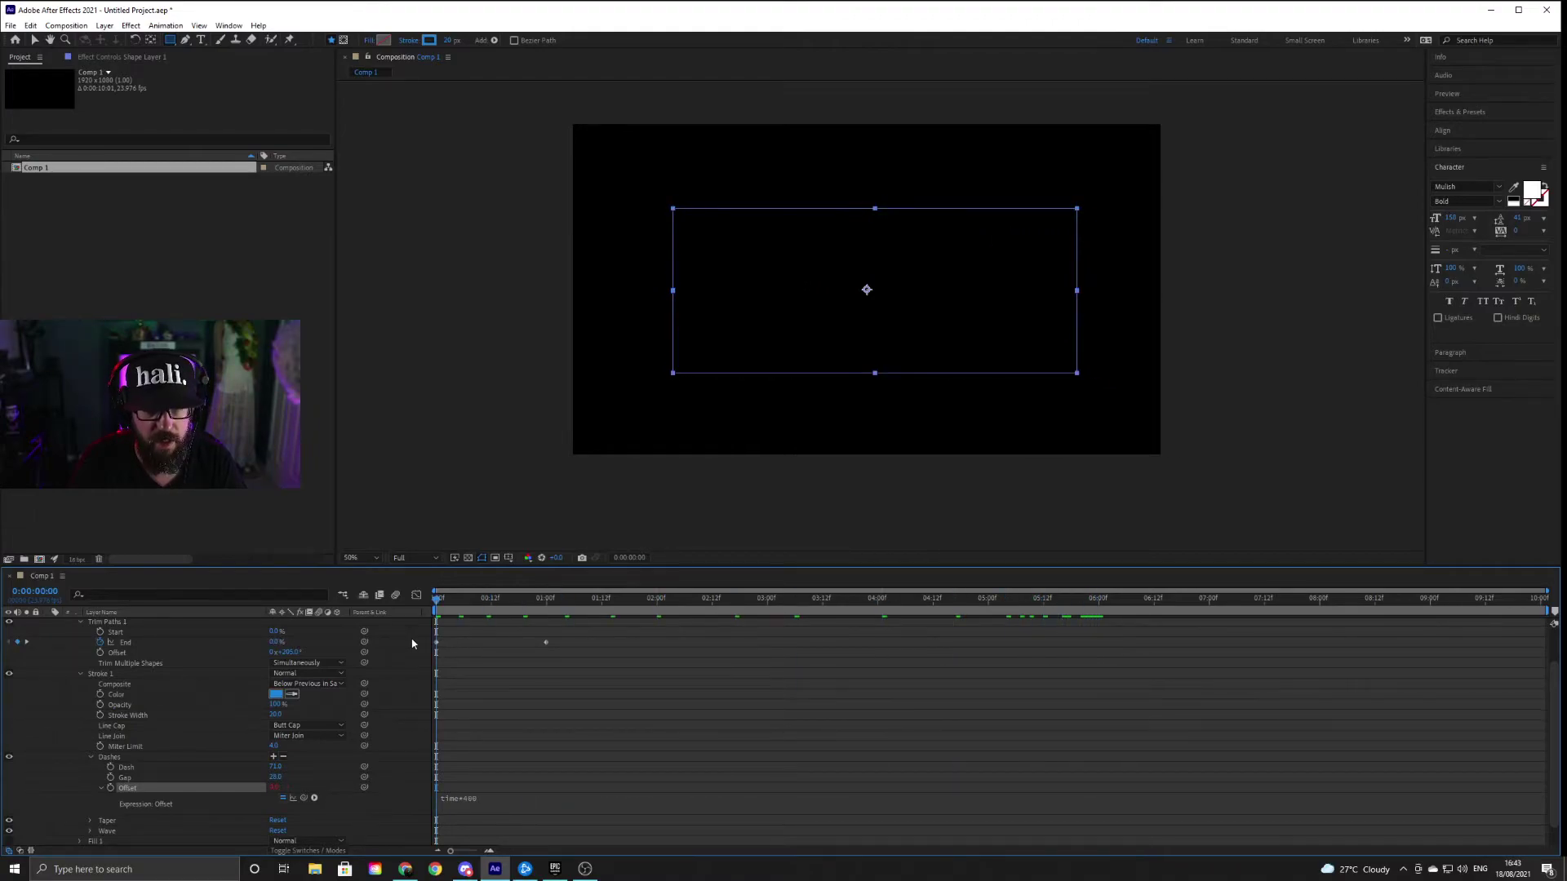
pyautogui.press('space')
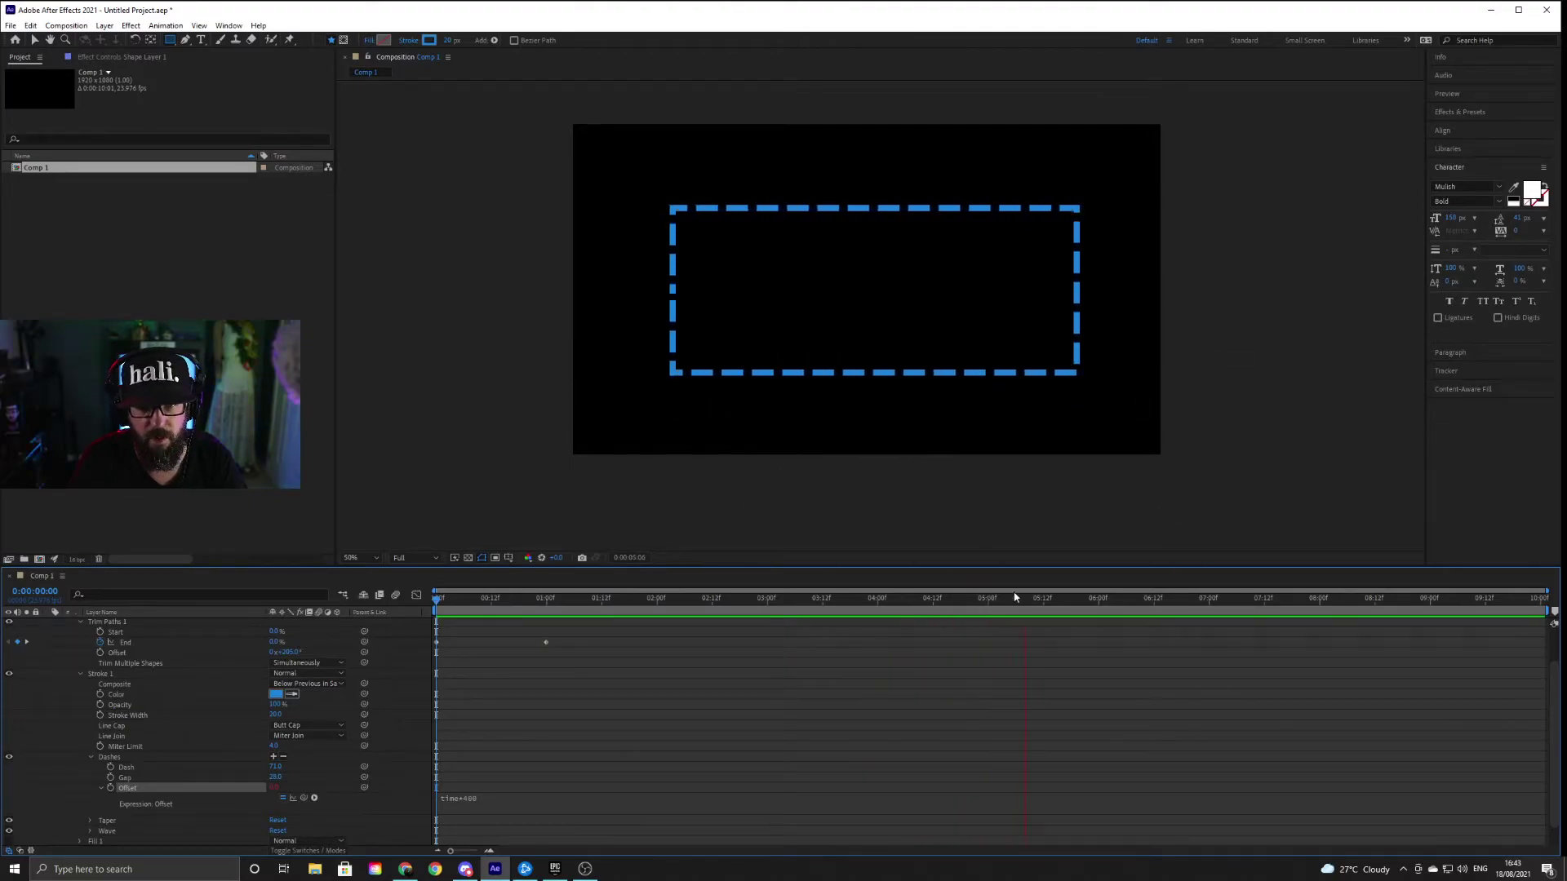
pyautogui.press('space')
pyautogui.moveTo(893, 615)
pyautogui.mouseDown()
pyautogui.moveTo(443, 636)
pyautogui.moveTo(1221, 640)
pyautogui.moveTo(627, 641)
pyautogui.mouseUp()
pyautogui.press('space')
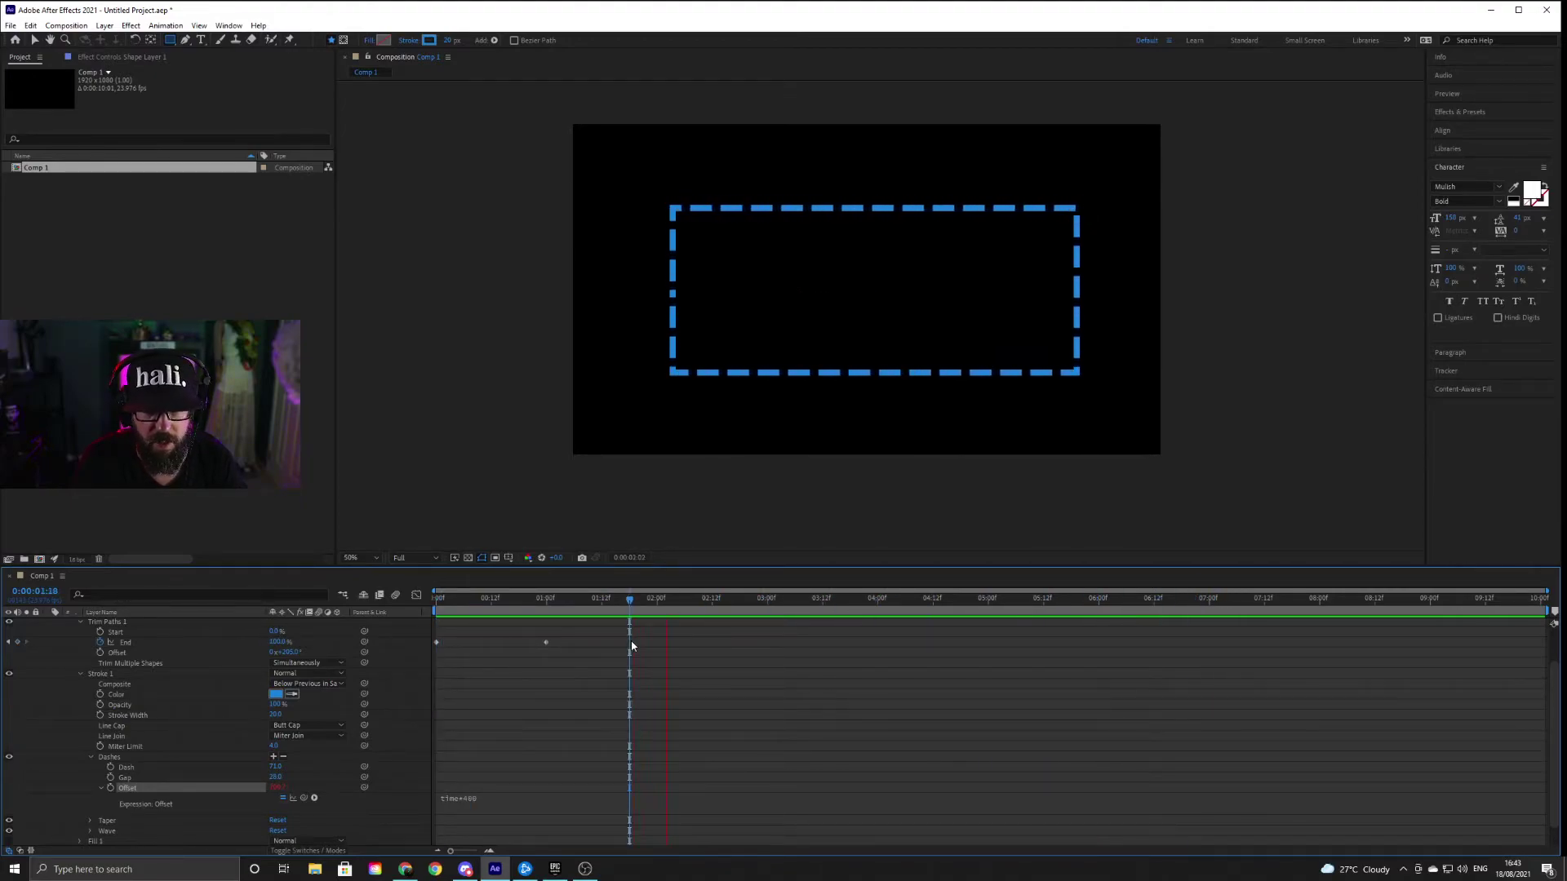
pyautogui.press('space')
# Check the dash offset value produced by the expression at 1, 2 and about 3 seconds
pyautogui.click(490, 798)
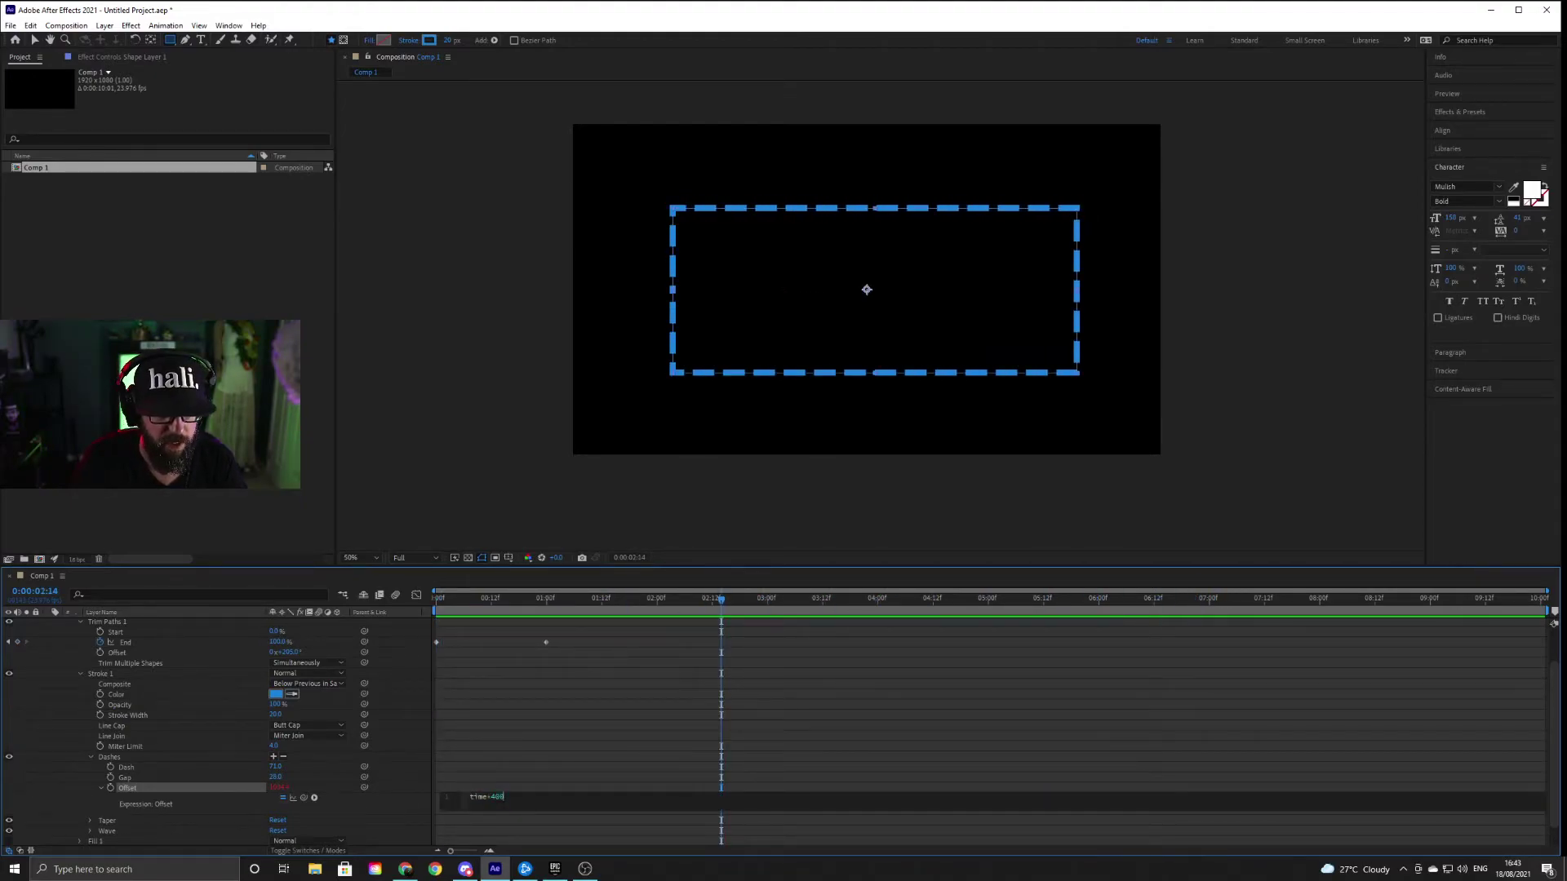
pyautogui.moveTo(666, 608)
pyautogui.mouseDown()
pyautogui.moveTo(426, 616)
pyautogui.moveTo(546, 616)
pyautogui.mouseUp()
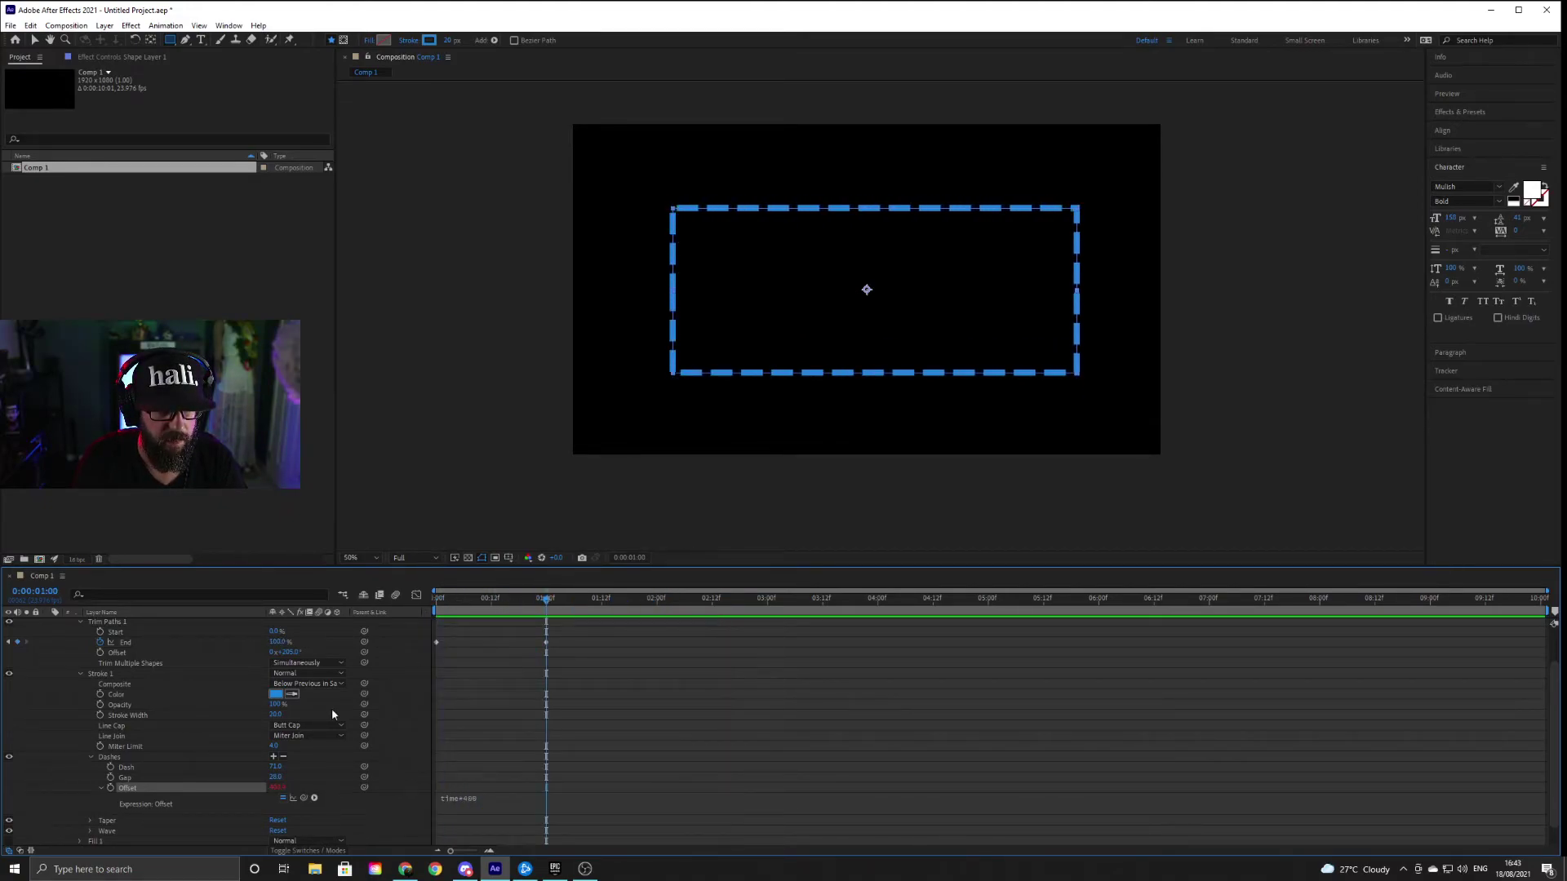
pyautogui.moveTo(549, 605); pyautogui.dragTo(657, 604)
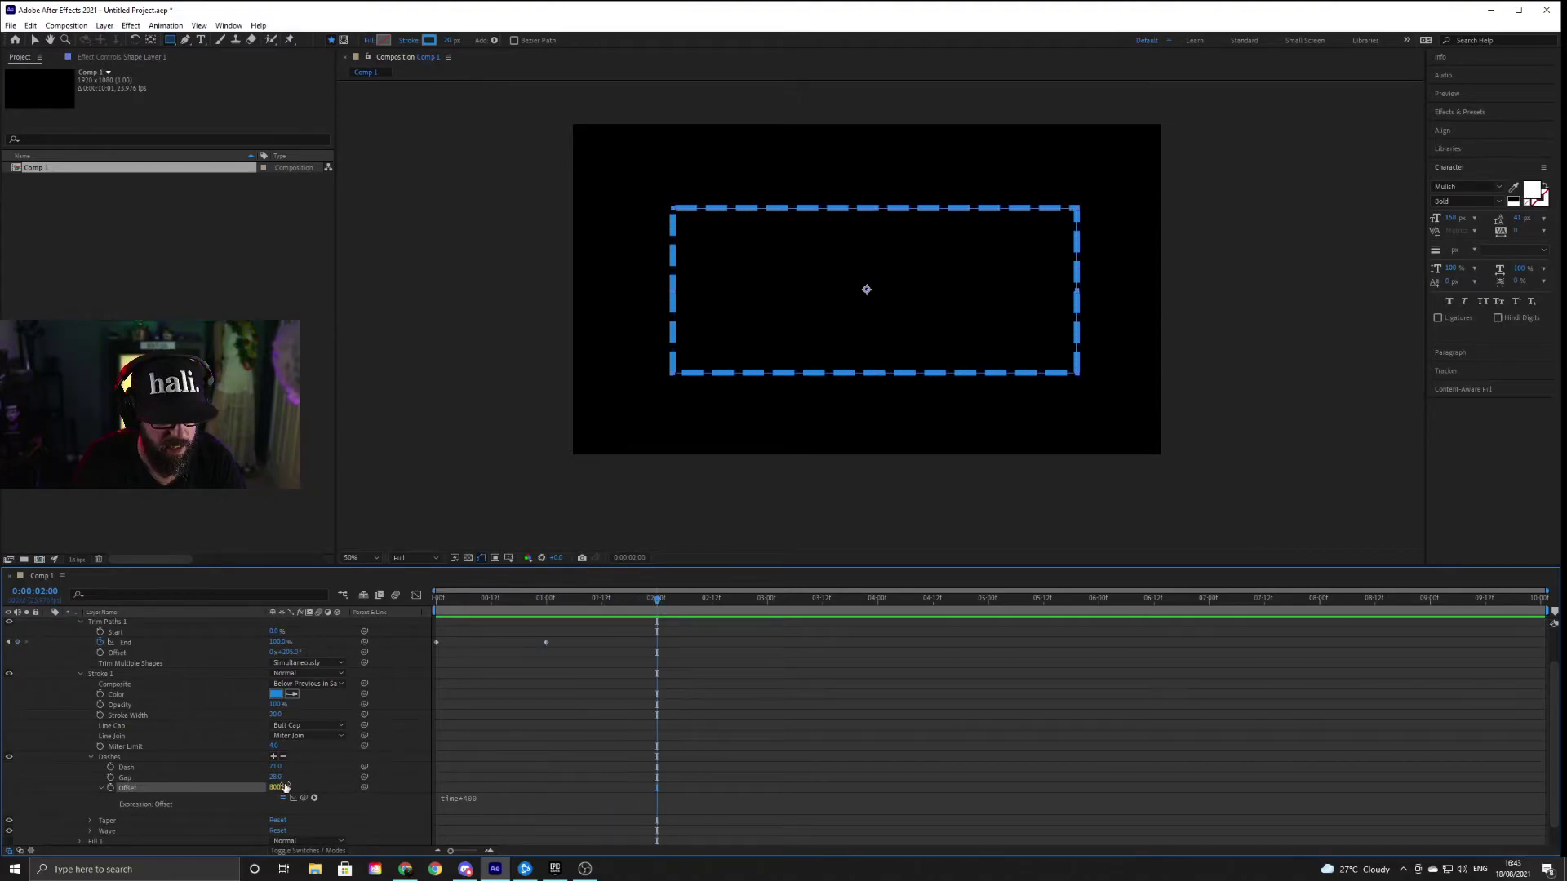
pyautogui.click(771, 604)
# Change the dash offset expression to time*10 and preview the dash movement at that speed
pyautogui.click(526, 799)
pyautogui.click(524, 799)
pyautogui.doubleClick(498, 798)
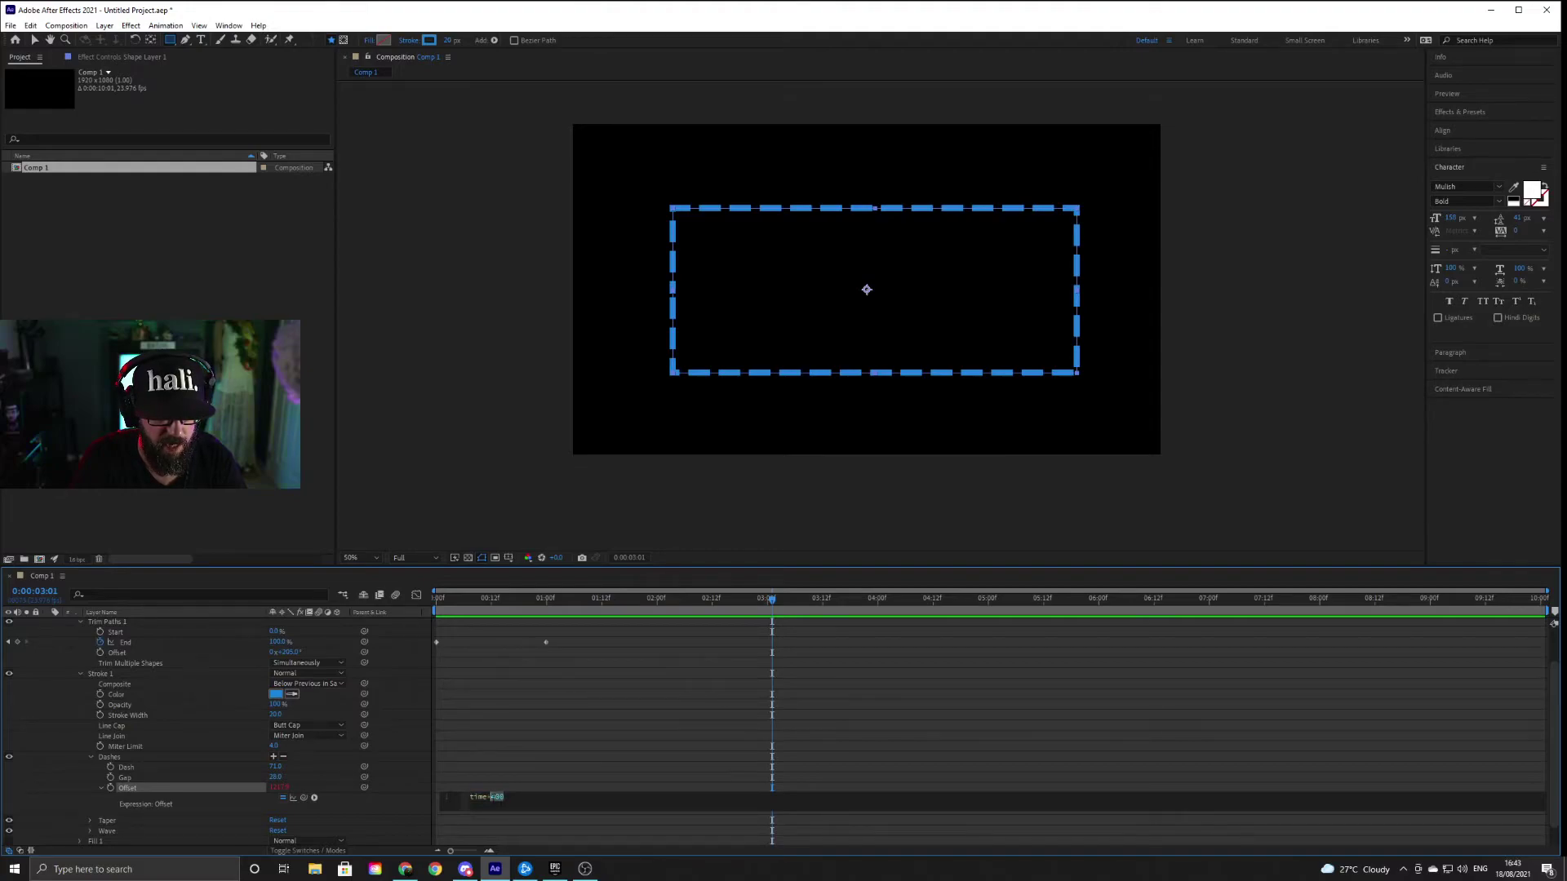
pyautogui.press('BackSpace')
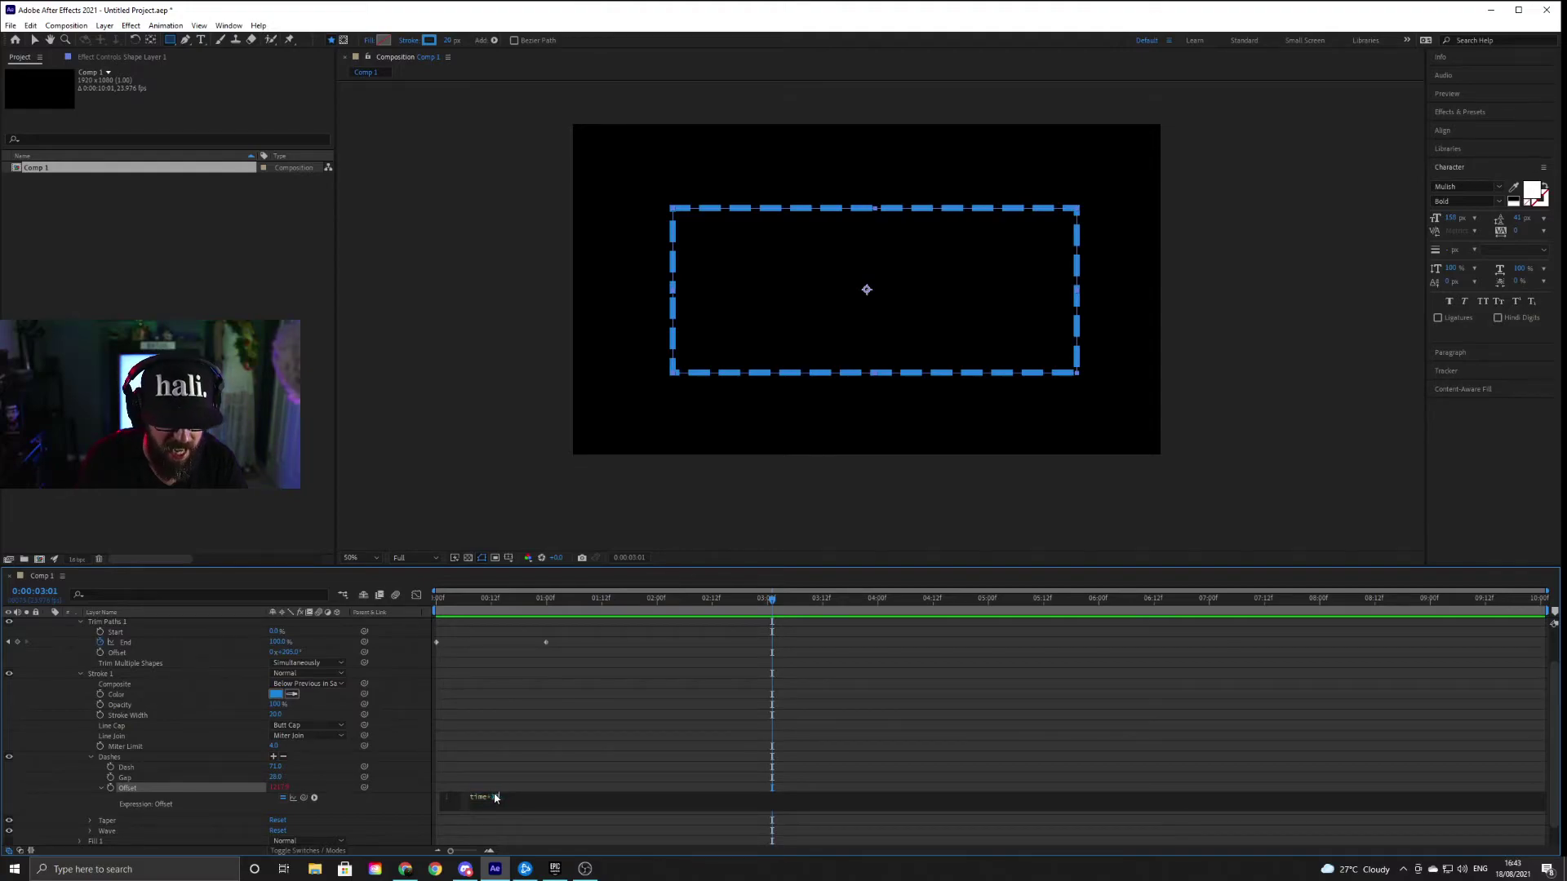
pyautogui.write('10')
pyautogui.click(569, 748)
pyautogui.press('Home')
pyautogui.press('space')
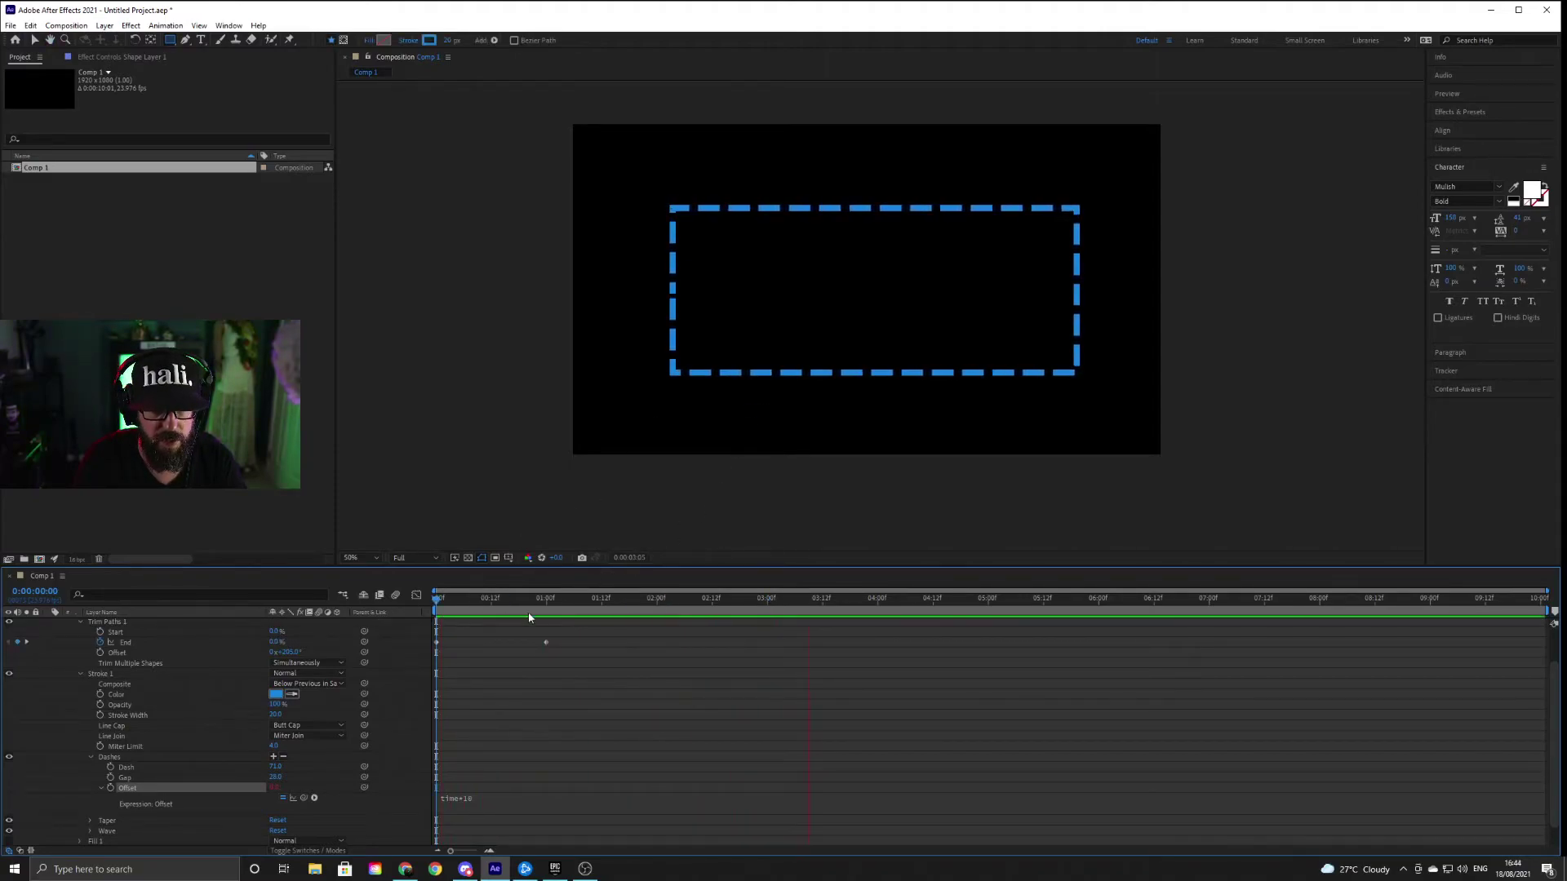
pyautogui.press('space')
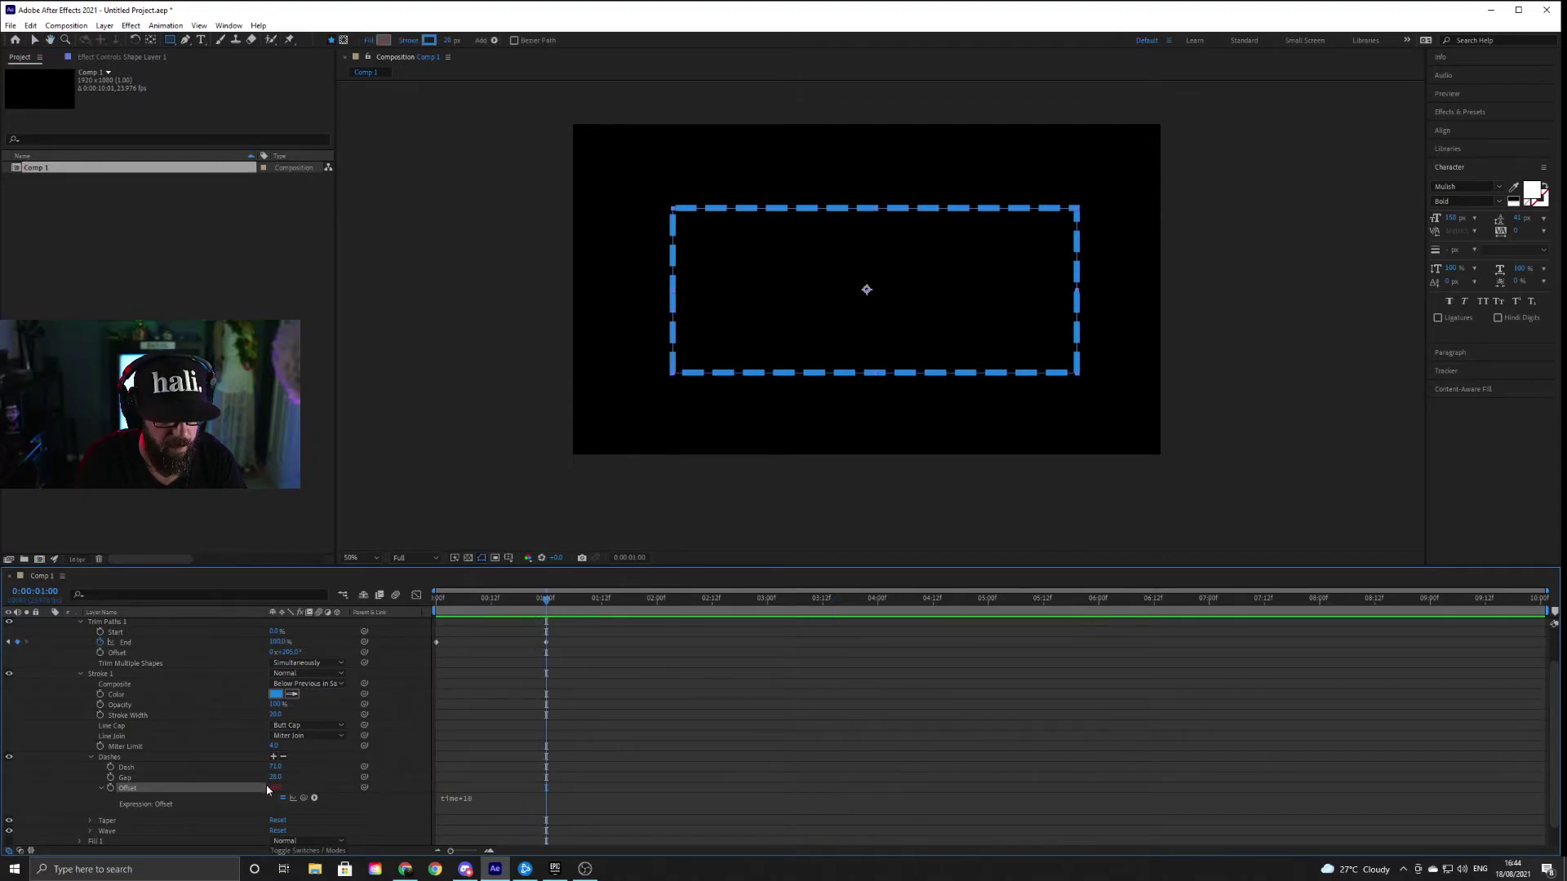
pyautogui.moveTo(647, 600); pyautogui.dragTo(752, 614)
# Set the dash offset expression back to time*400 and play the animation
pyautogui.click(483, 795)
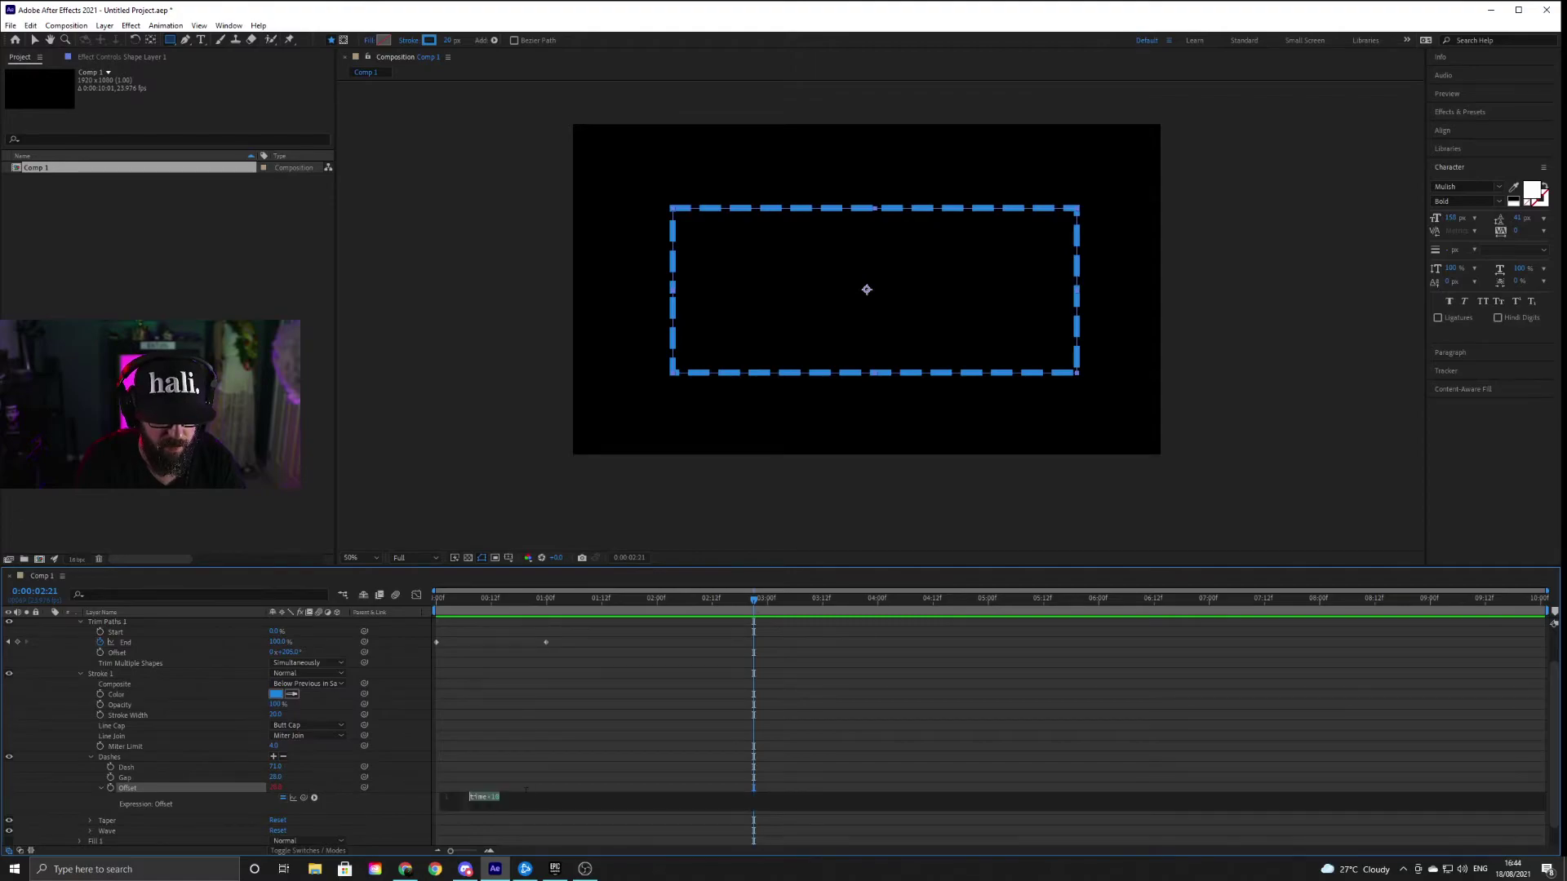
pyautogui.click(515, 801)
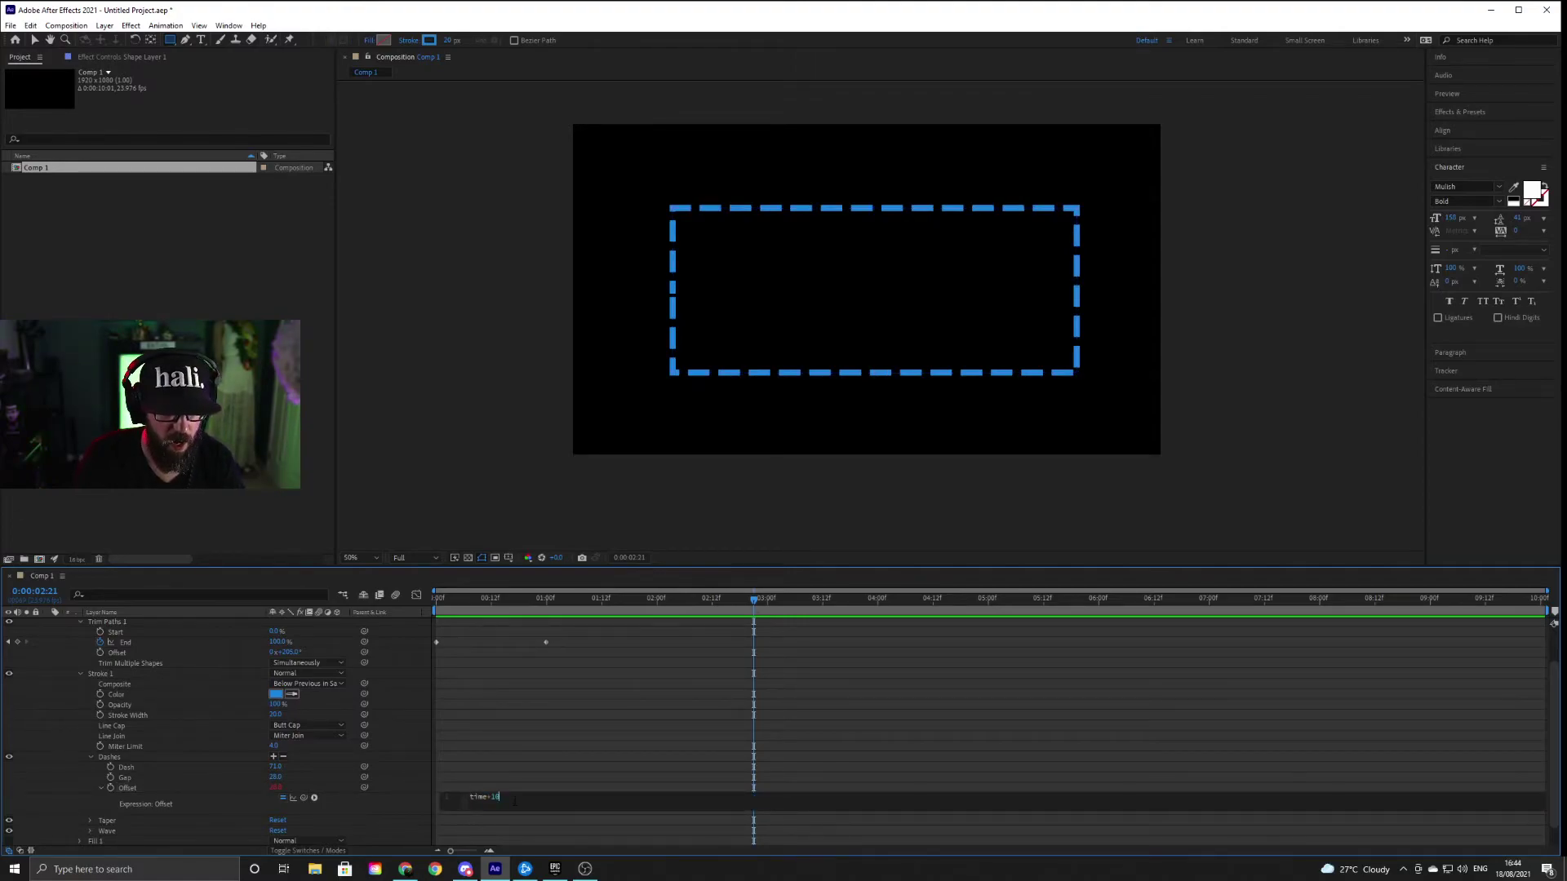
pyautogui.write('400')
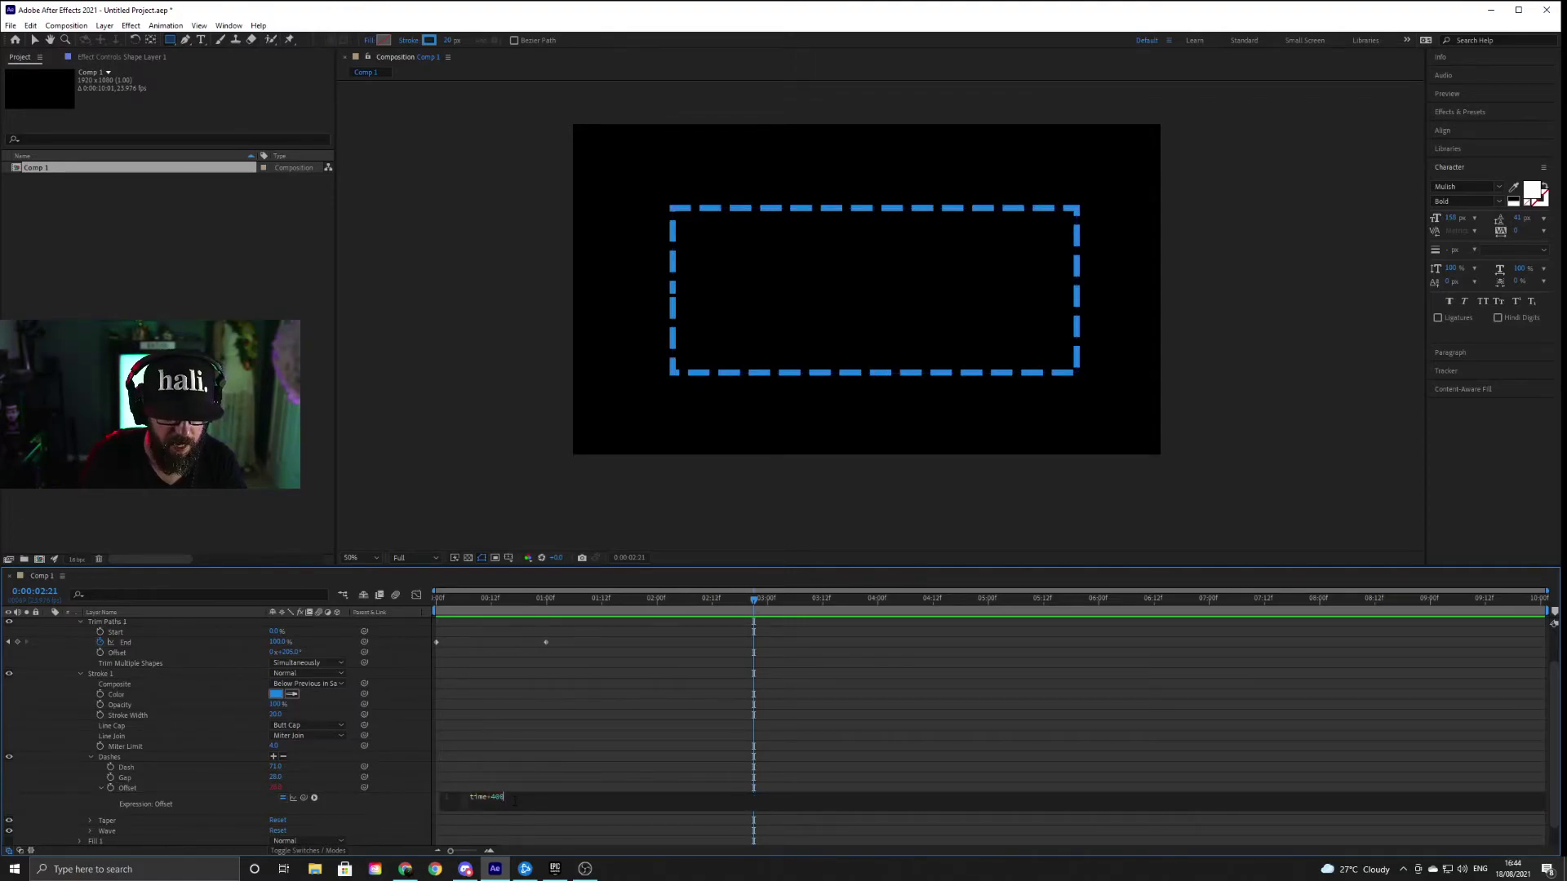
pyautogui.click(745, 639)
pyautogui.moveTo(754, 602); pyautogui.dragTo(542, 602)
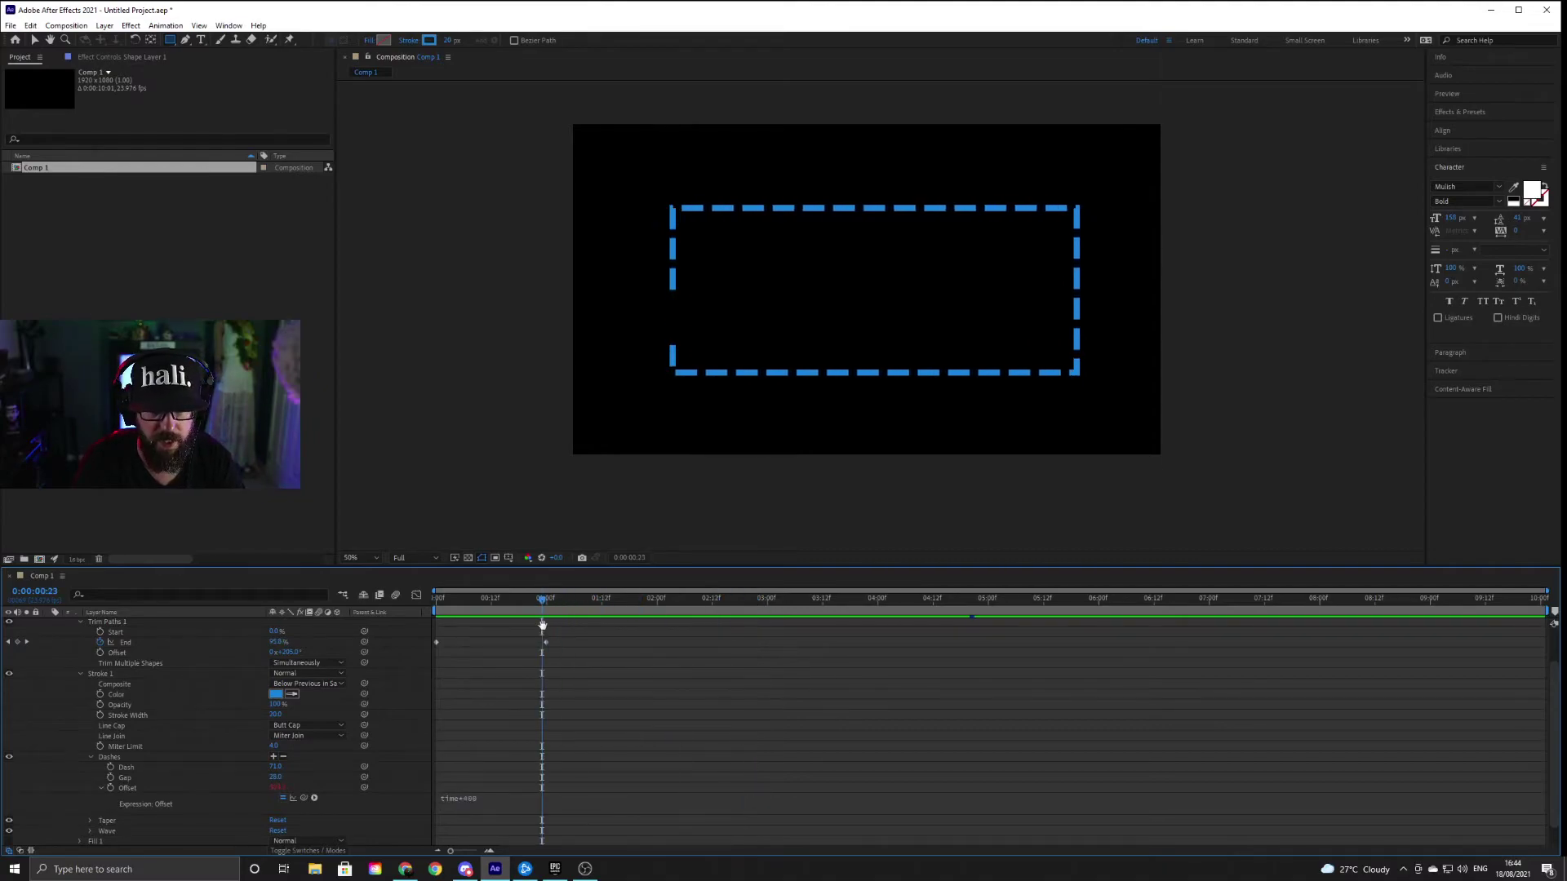
pyautogui.press('space')
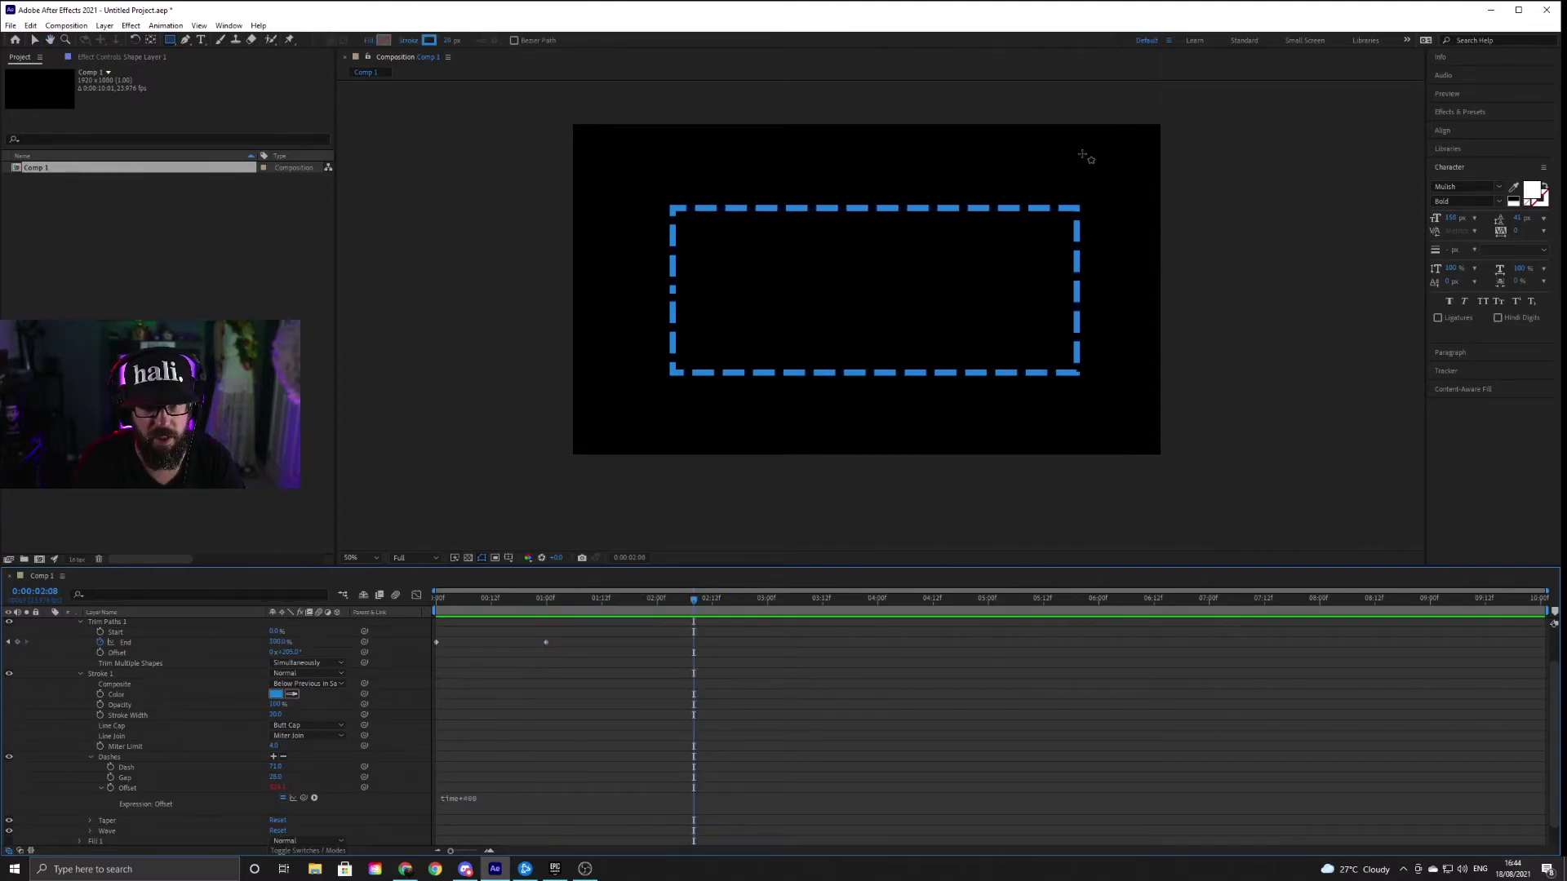
# Reverse the dash movement by changing the dash offset expression to -time*400, and preview it from the start
pyautogui.click(473, 799)
pyautogui.write('-')
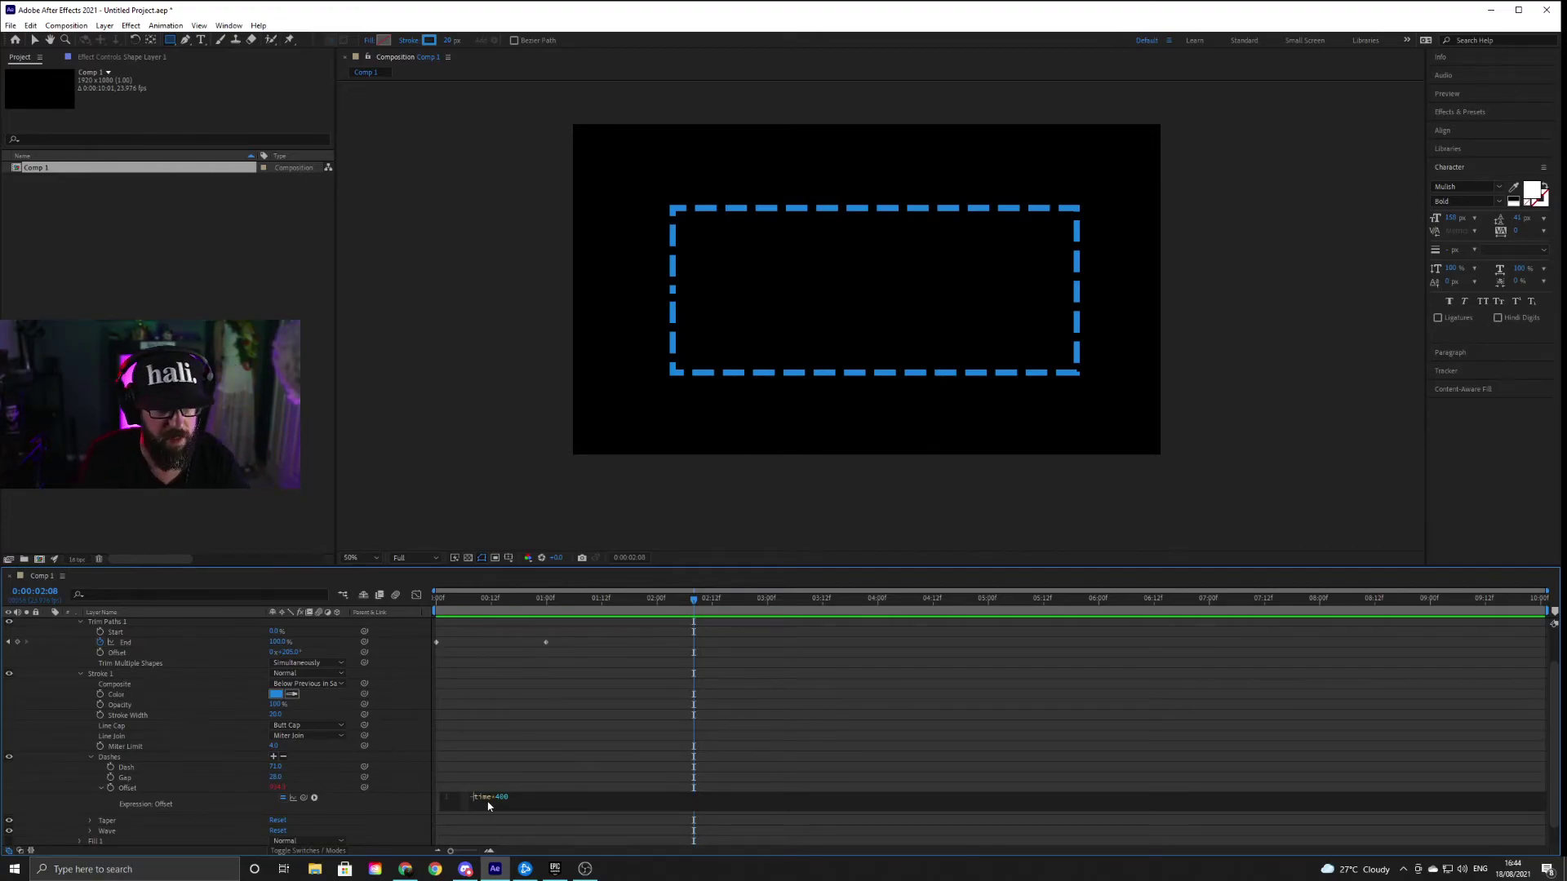
pyautogui.press('KP_Enter')
pyautogui.moveTo(657, 605); pyautogui.dragTo(203, 623)
pyautogui.press('space')
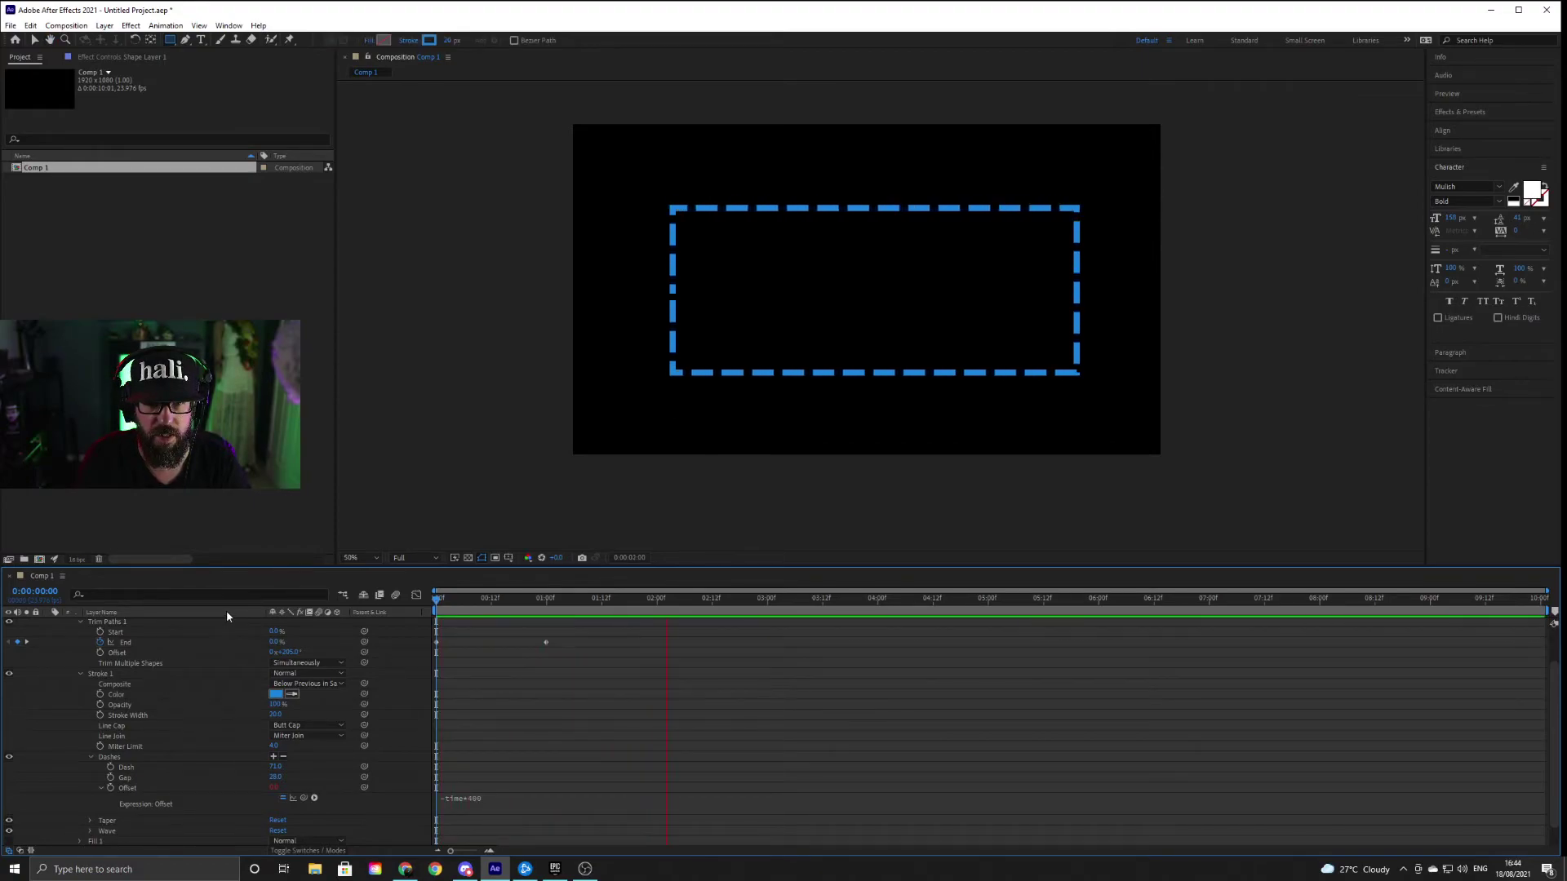
pyautogui.press('space')
pyautogui.press('space')
pyautogui.press('space')
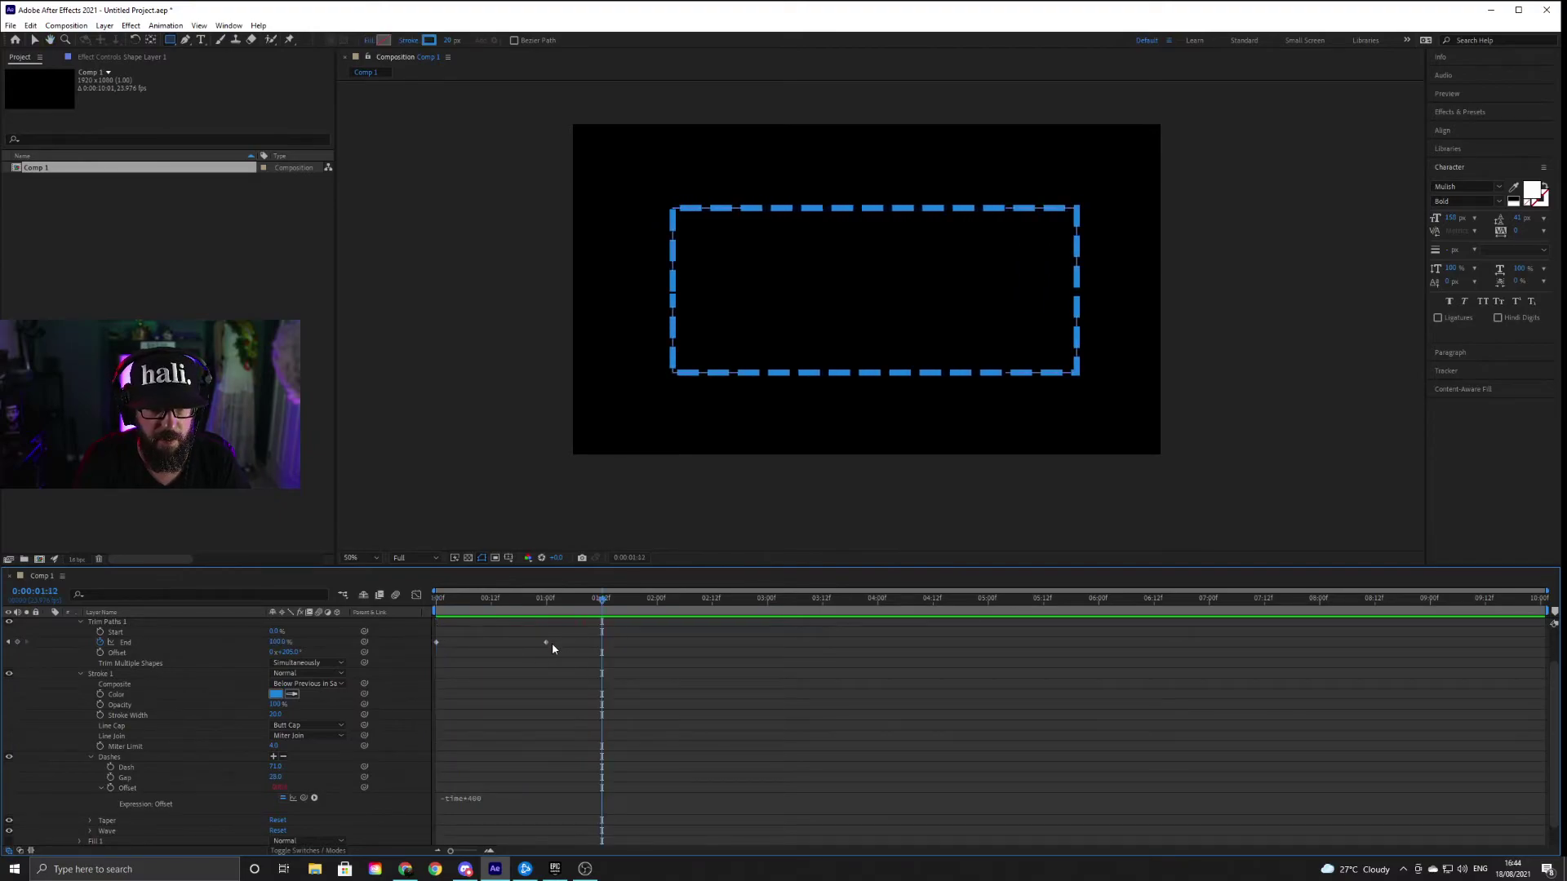
# Apply Easy Ease to the last Trim Paths End keyframe, move it to about 19 frames and preview the draw-on
pyautogui.click(546, 643)
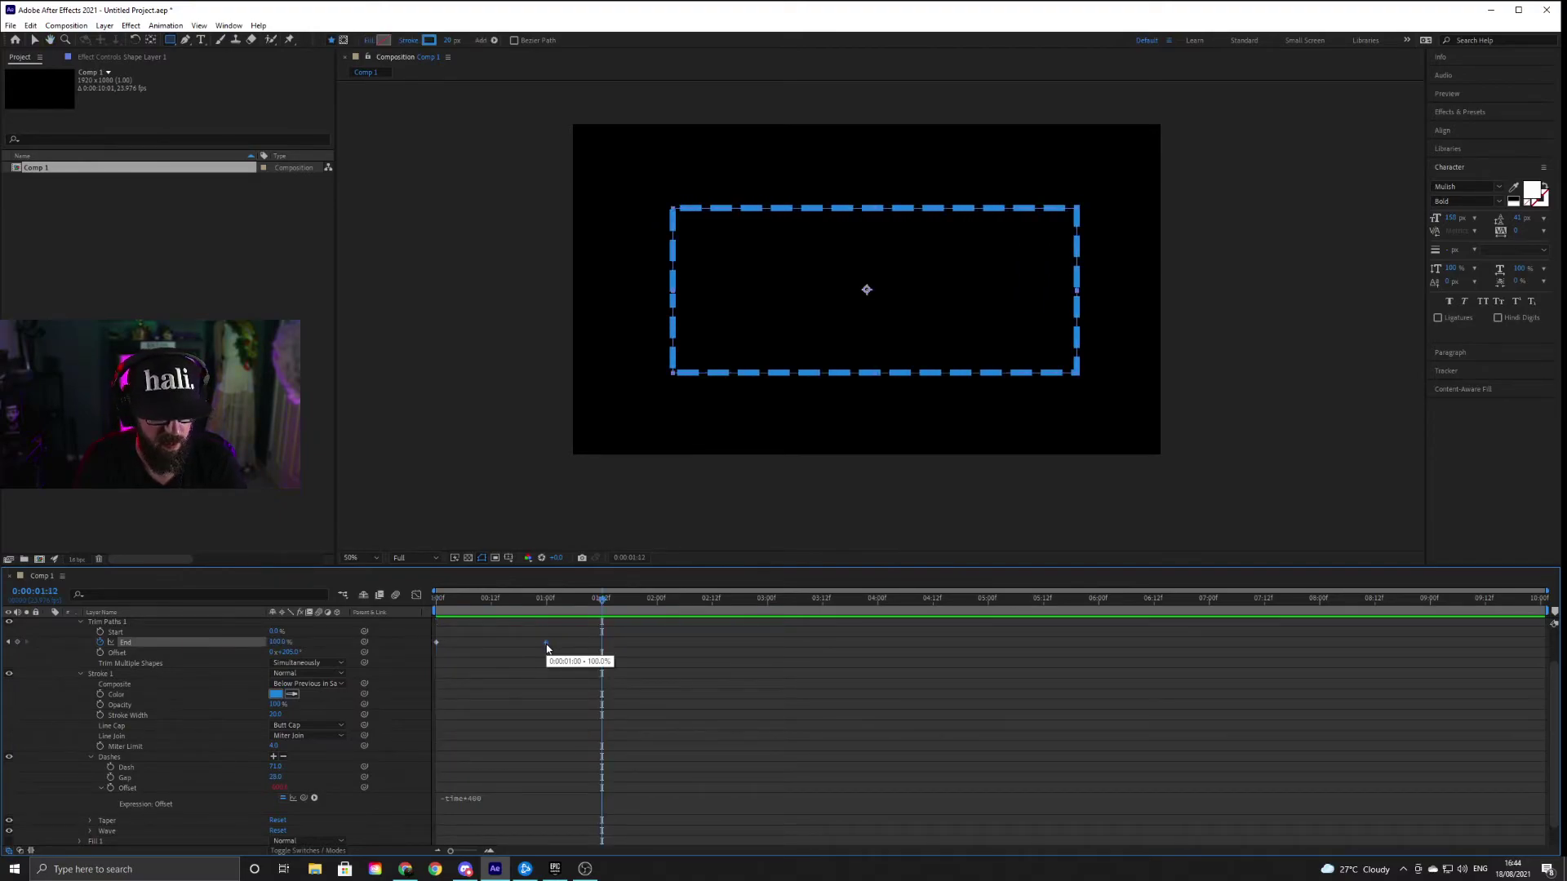
pyautogui.press('space')
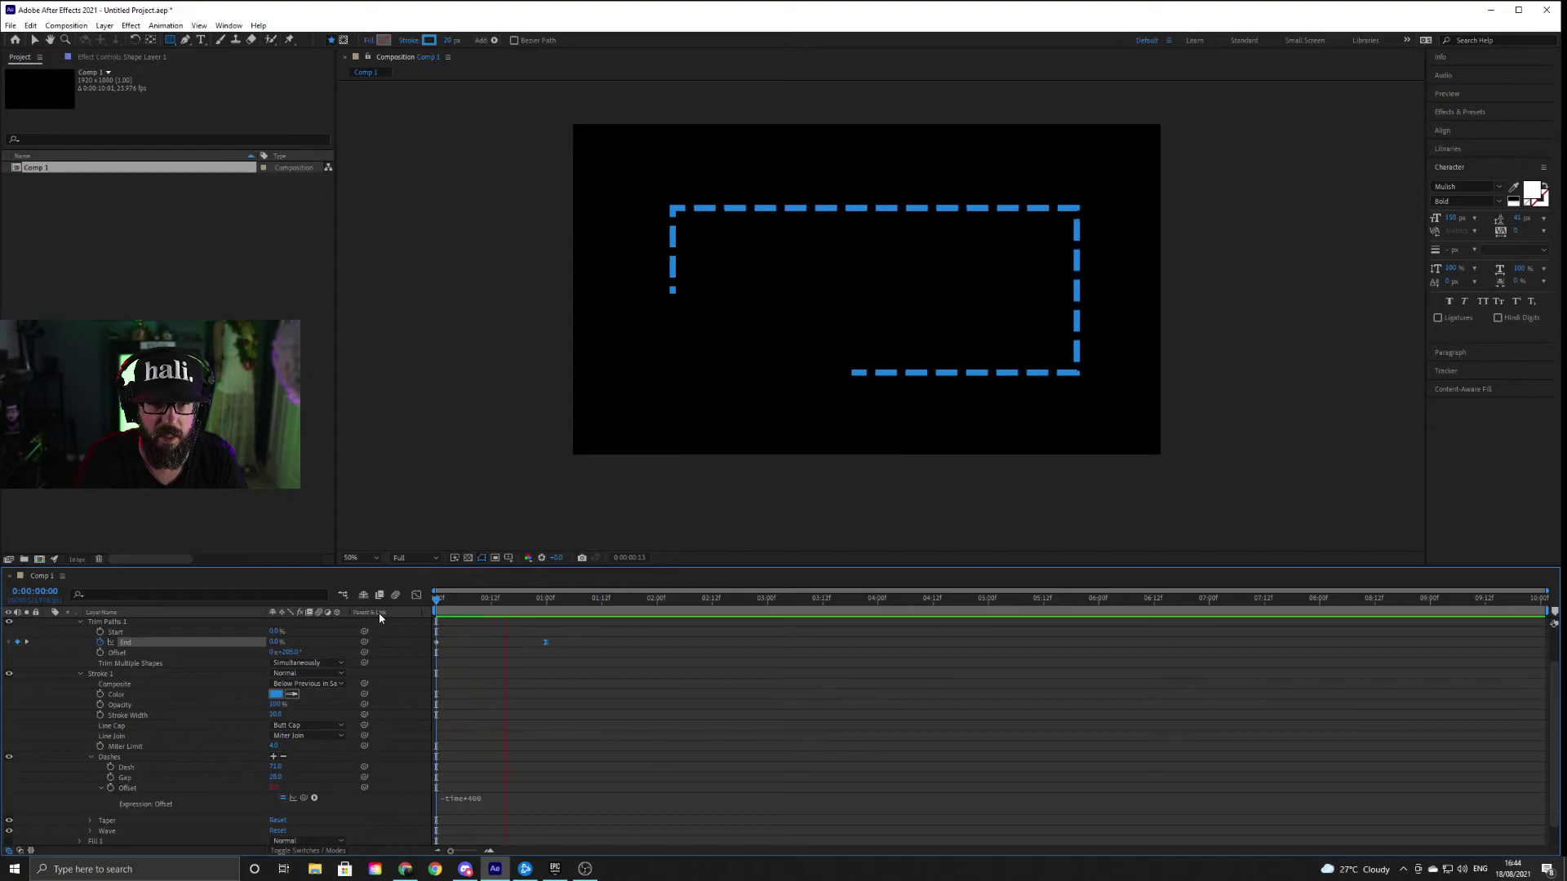
pyautogui.press('space')
pyautogui.moveTo(546, 642); pyautogui.dragTo(489, 653)
pyautogui.press('space')
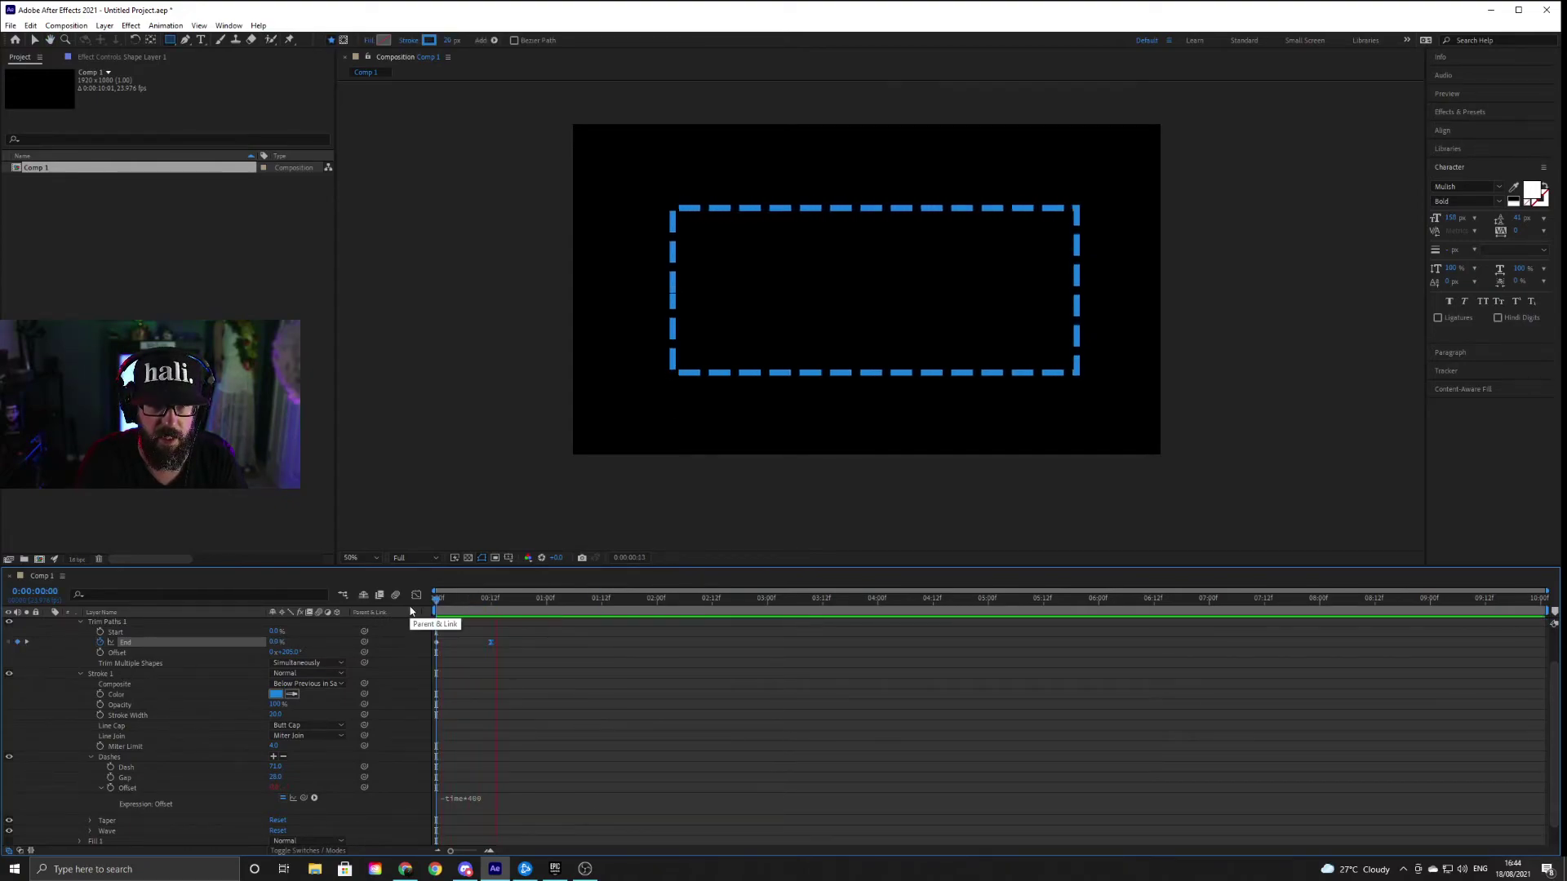
pyautogui.moveTo(510, 644); pyautogui.dragTo(533, 644)
pyautogui.press('space')
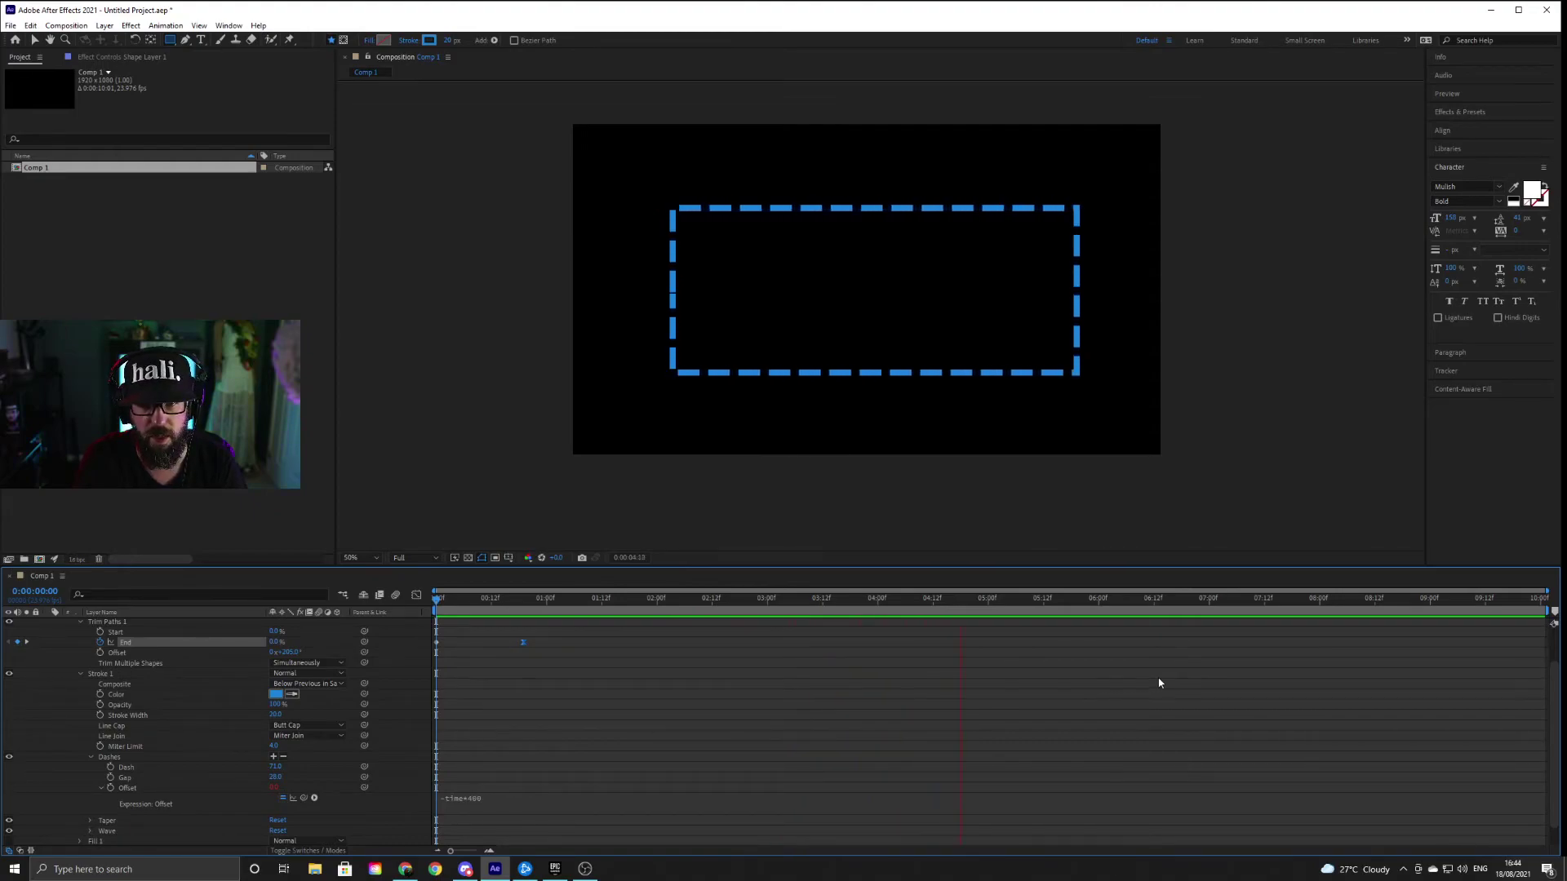
# Keyframe Trim Paths Start at 0% at 0:00:06:12 and 100% at 0:00:07:11, and preview the outline's exit
pyautogui.moveTo(1172, 606); pyautogui.dragTo(1153, 605)
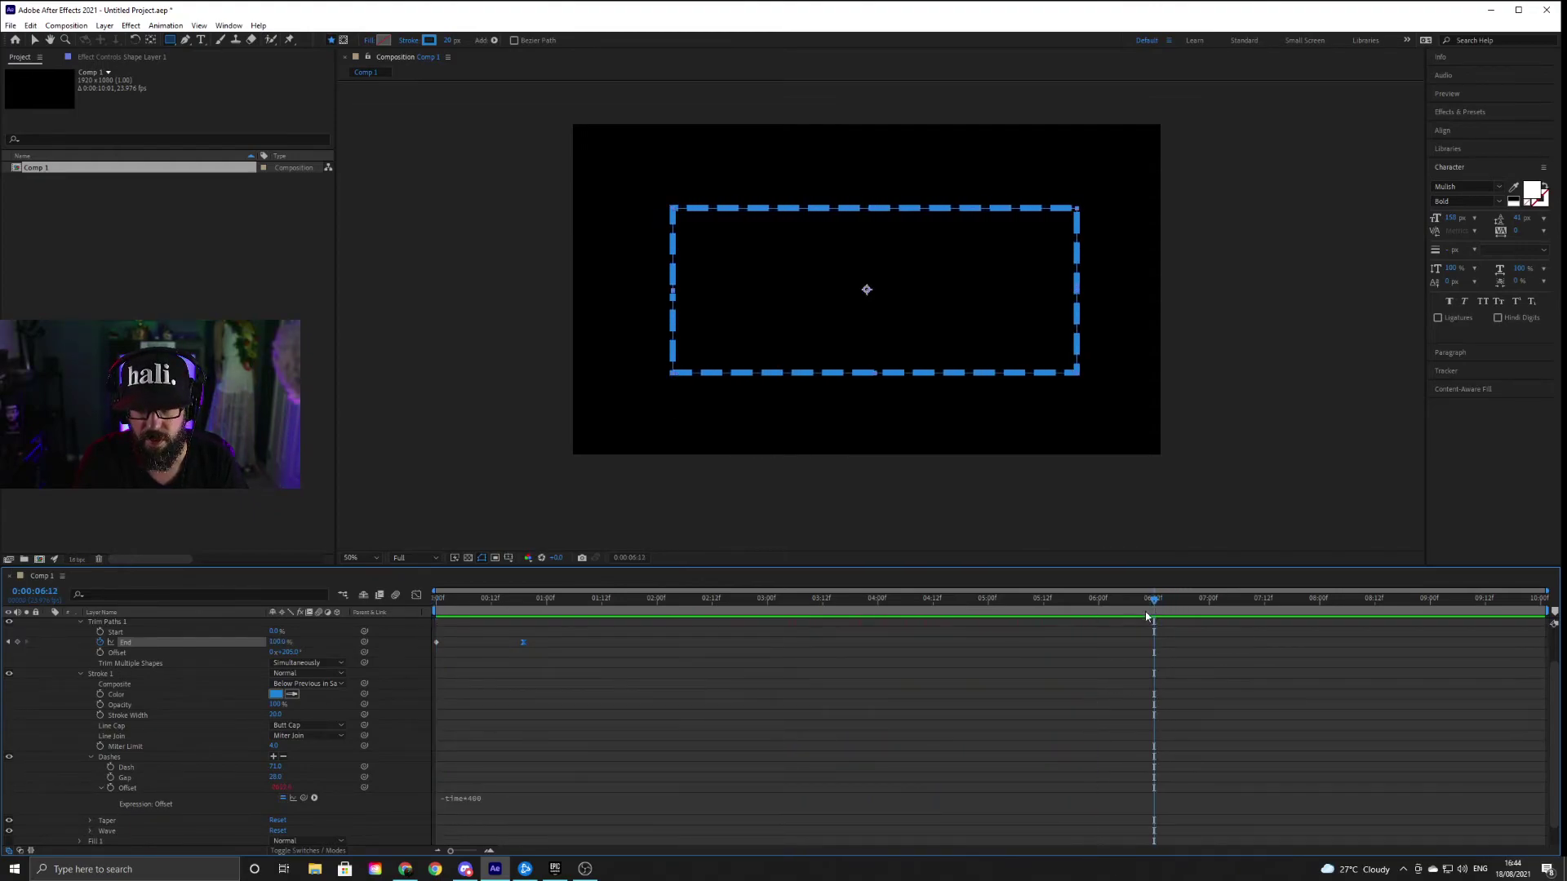
pyautogui.click(100, 632)
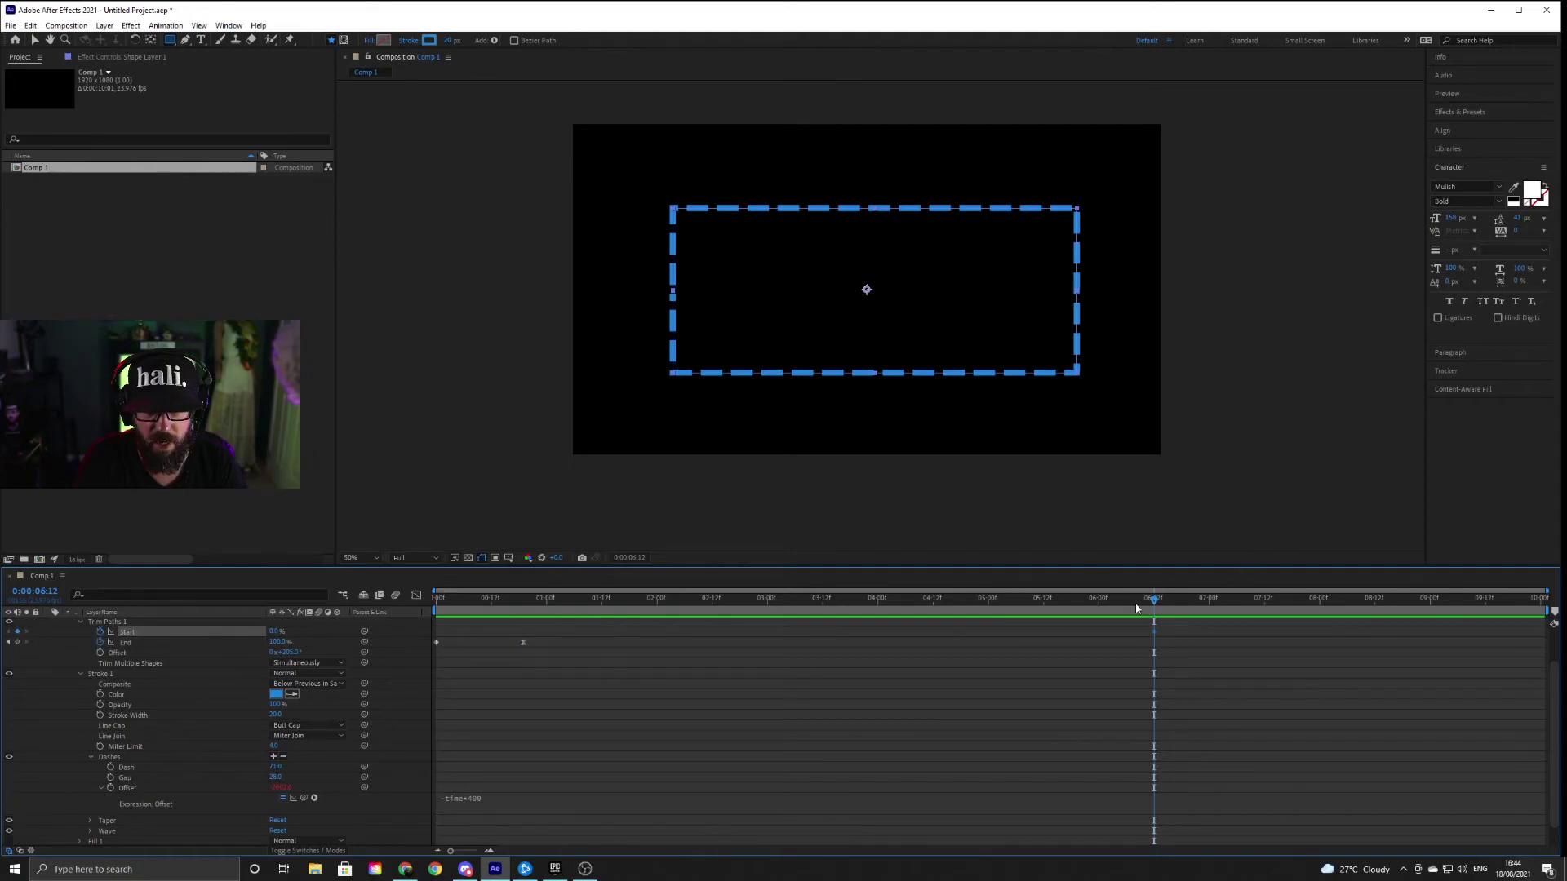
pyautogui.moveTo(1153, 603); pyautogui.dragTo(1260, 603)
pyautogui.moveTo(272, 632); pyautogui.dragTo(351, 632)
pyautogui.moveTo(1255, 601); pyautogui.dragTo(1155, 602)
pyautogui.press('space')
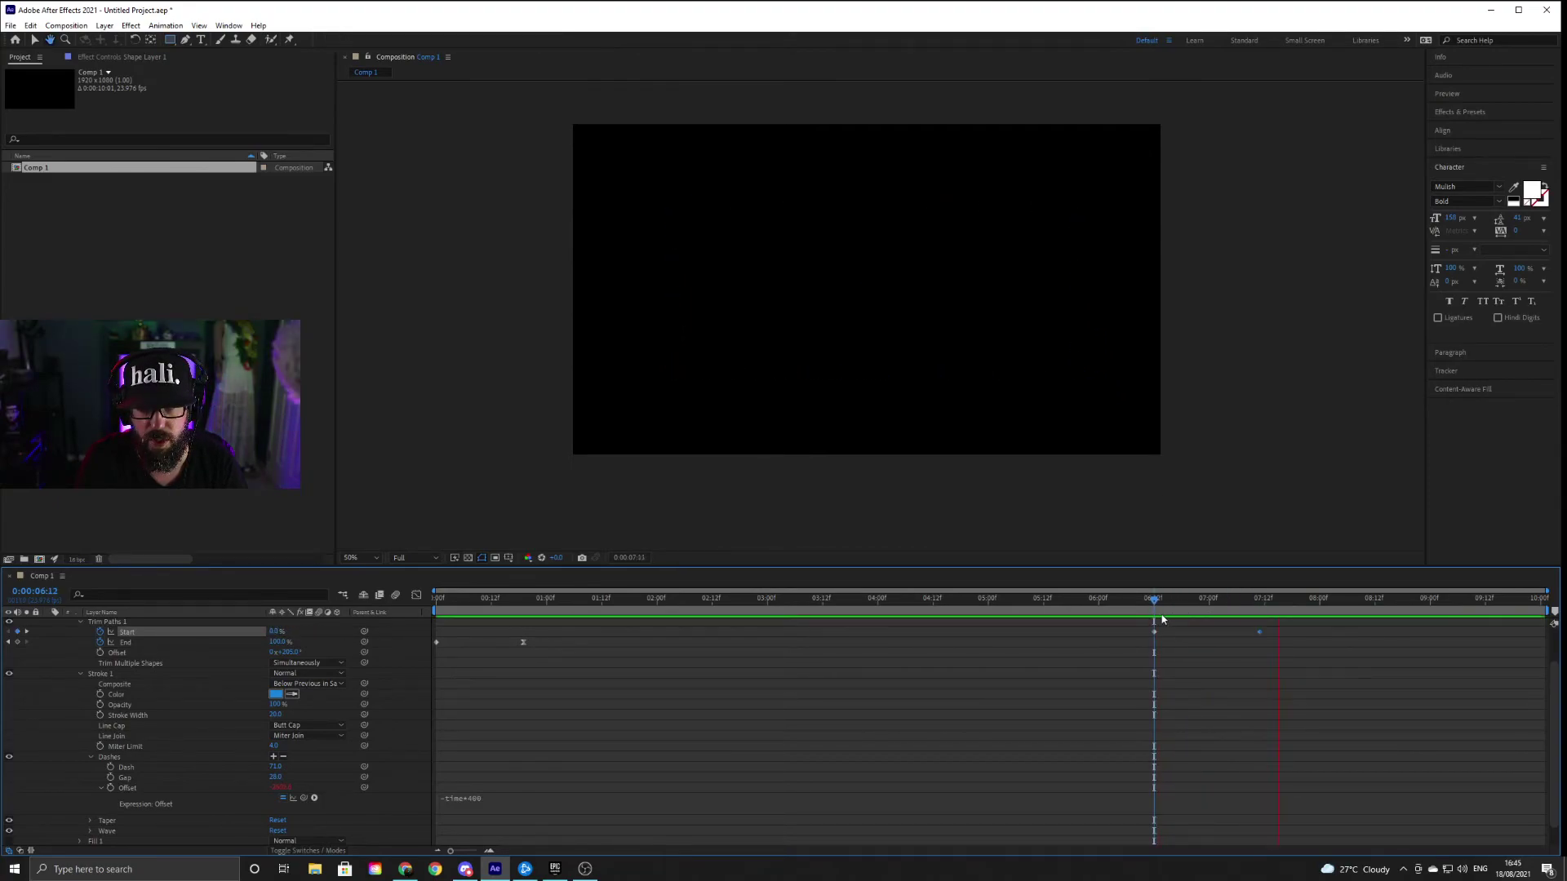
pyautogui.press('space')
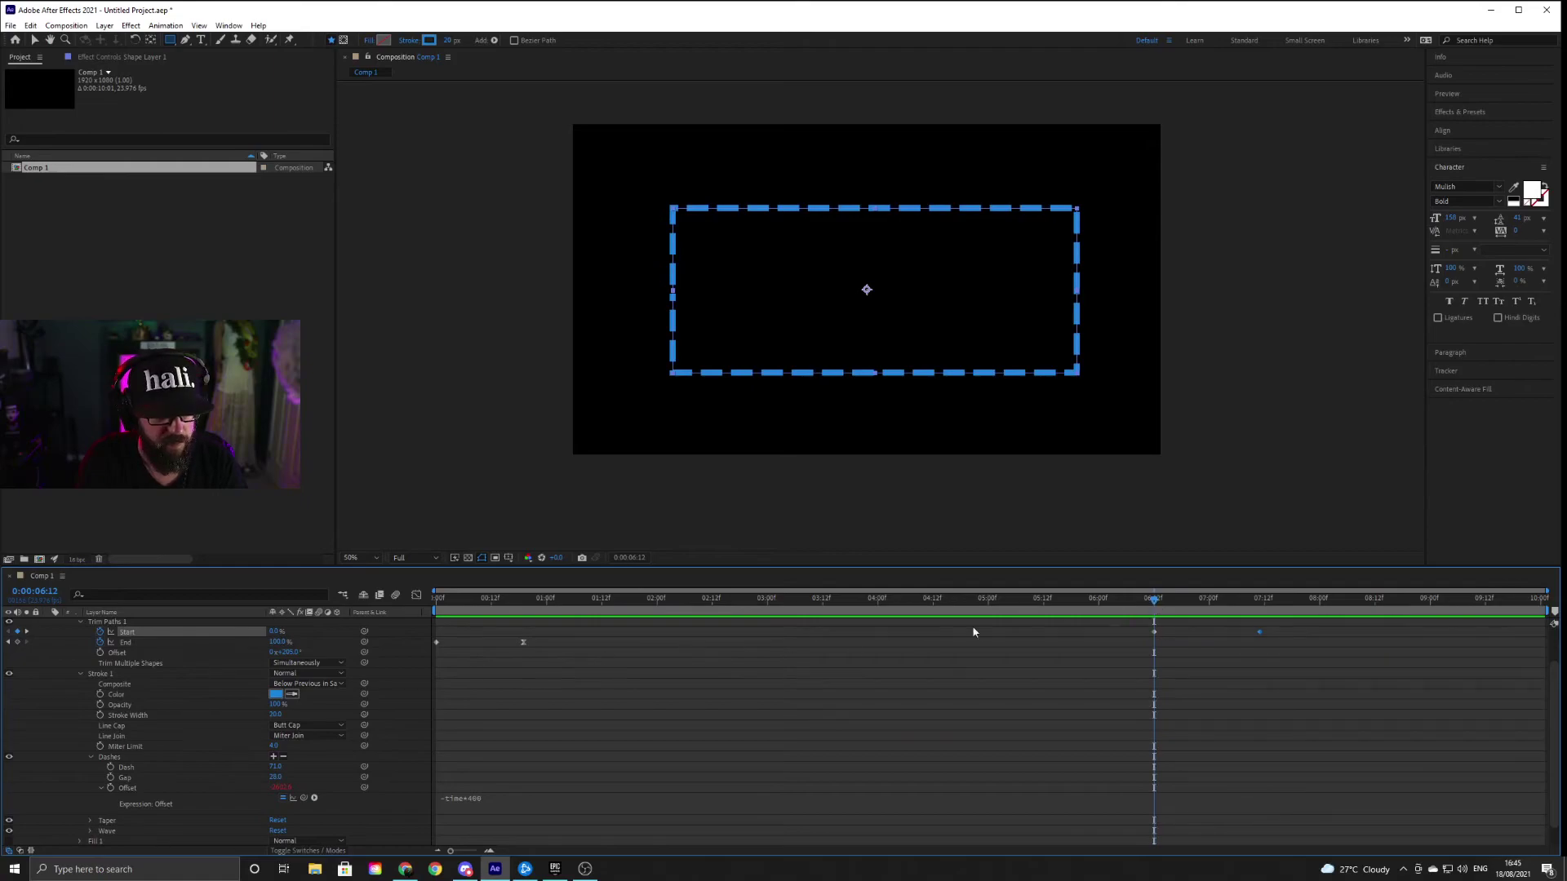
# Set the Trim Paths Start keyframe at 0:00:07:11 to 50%
pyautogui.moveTo(1208, 600); pyautogui.dragTo(1187, 600)
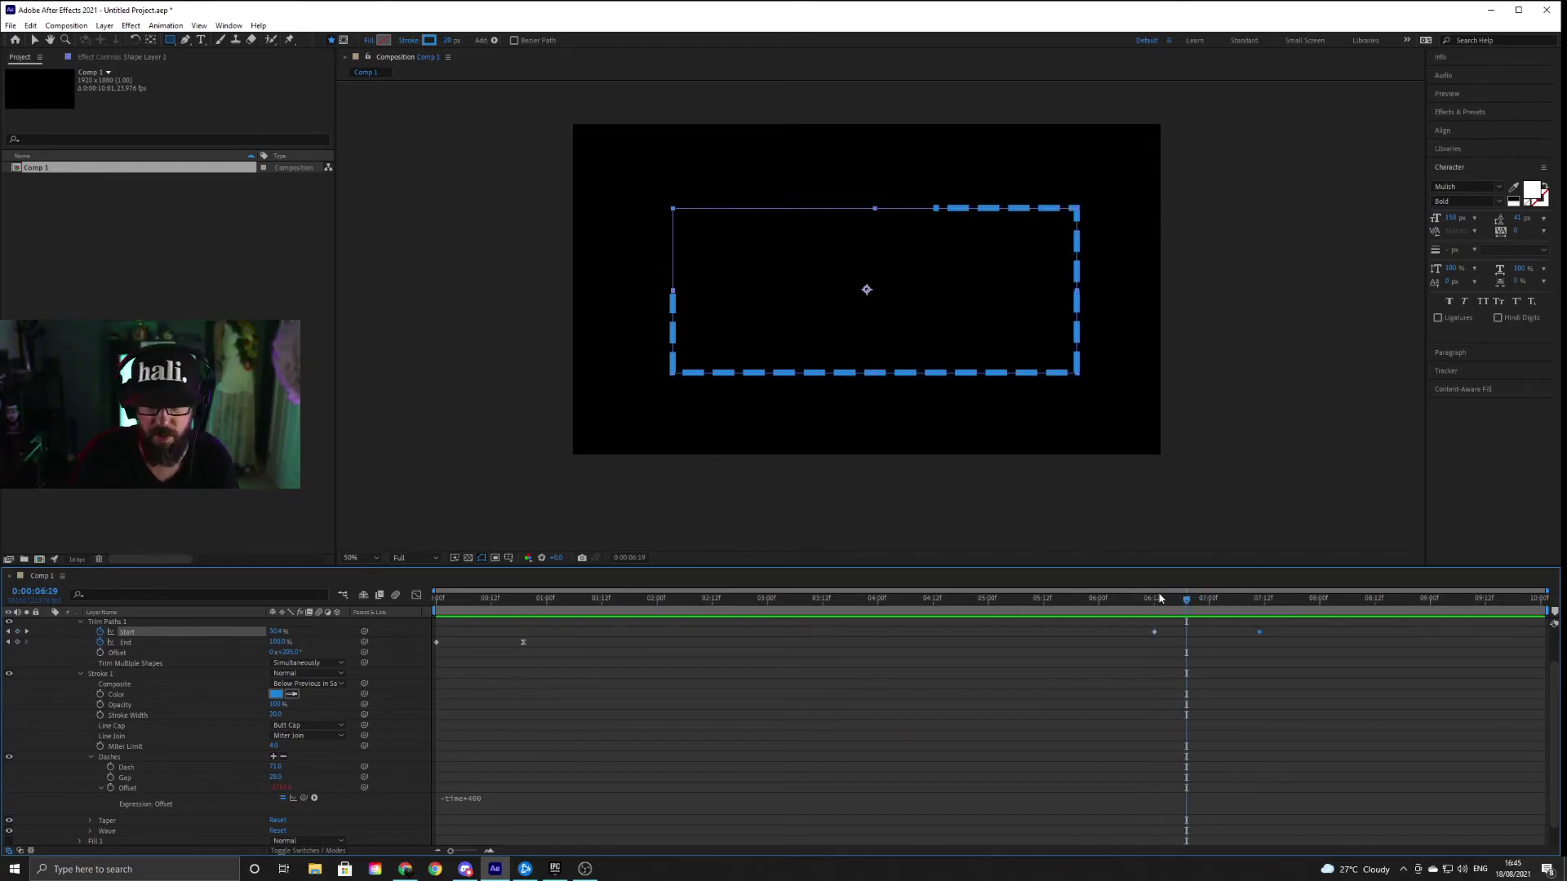
pyautogui.moveTo(1251, 599); pyautogui.dragTo(1259, 598)
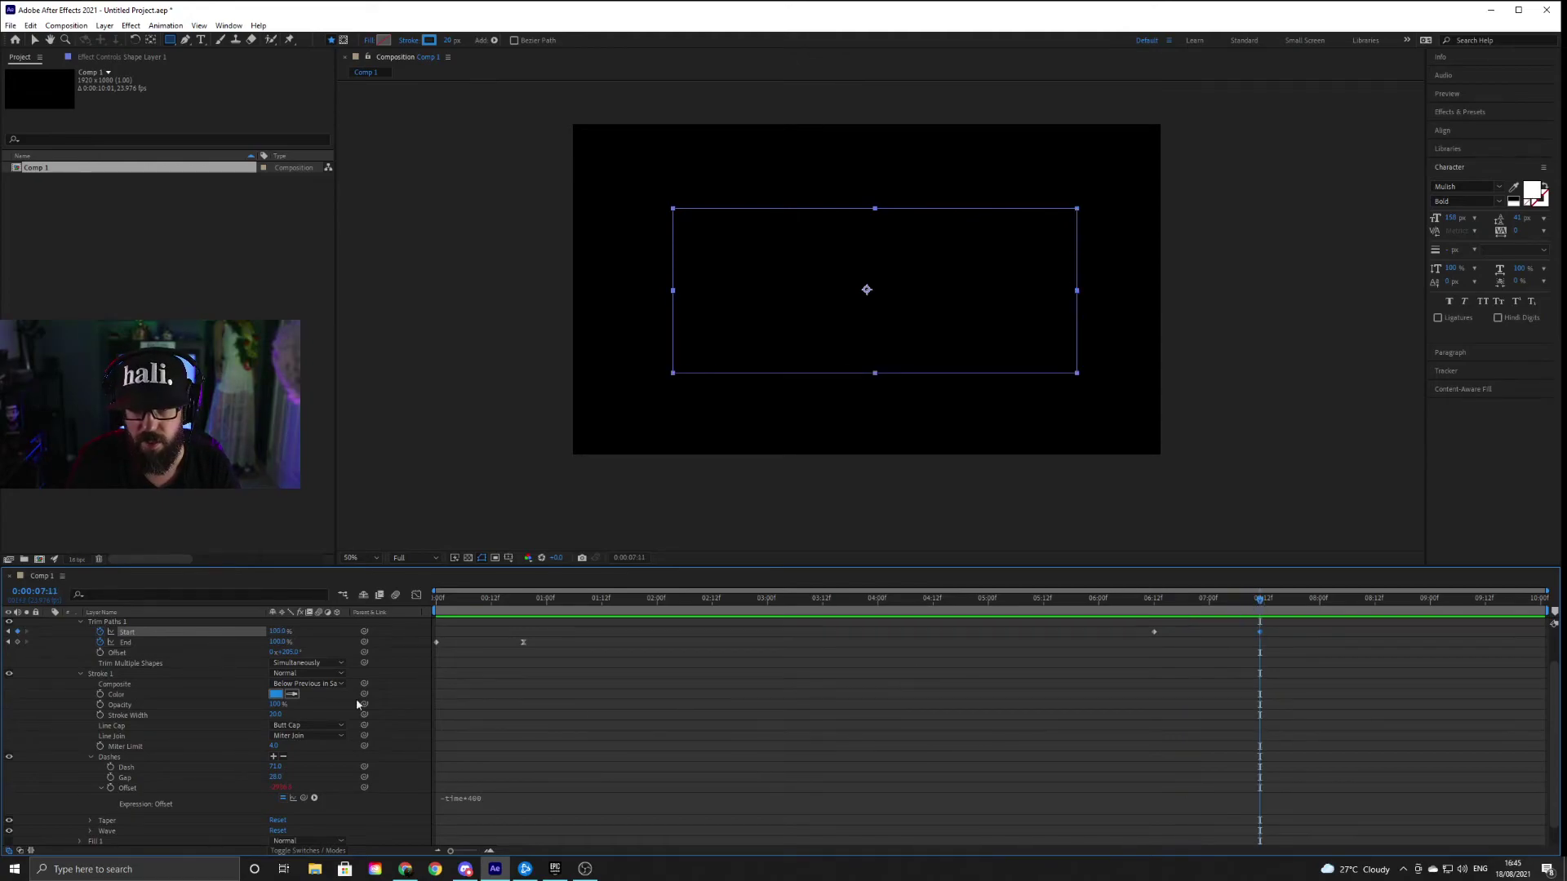
pyautogui.click(279, 632)
pyautogui.write('50')
pyautogui.press('Return')
# Keyframe Trim Paths End at 100% at 0:00:06:12 and 50% at 0:00:07:11
pyautogui.moveTo(1167, 605); pyautogui.dragTo(1153, 606)
pyautogui.click(17, 642)
pyautogui.click(1253, 605)
pyautogui.moveTo(1253, 605); pyautogui.dragTo(1260, 604)
pyautogui.click(284, 645)
pyautogui.write('50')
pyautogui.press('Return')
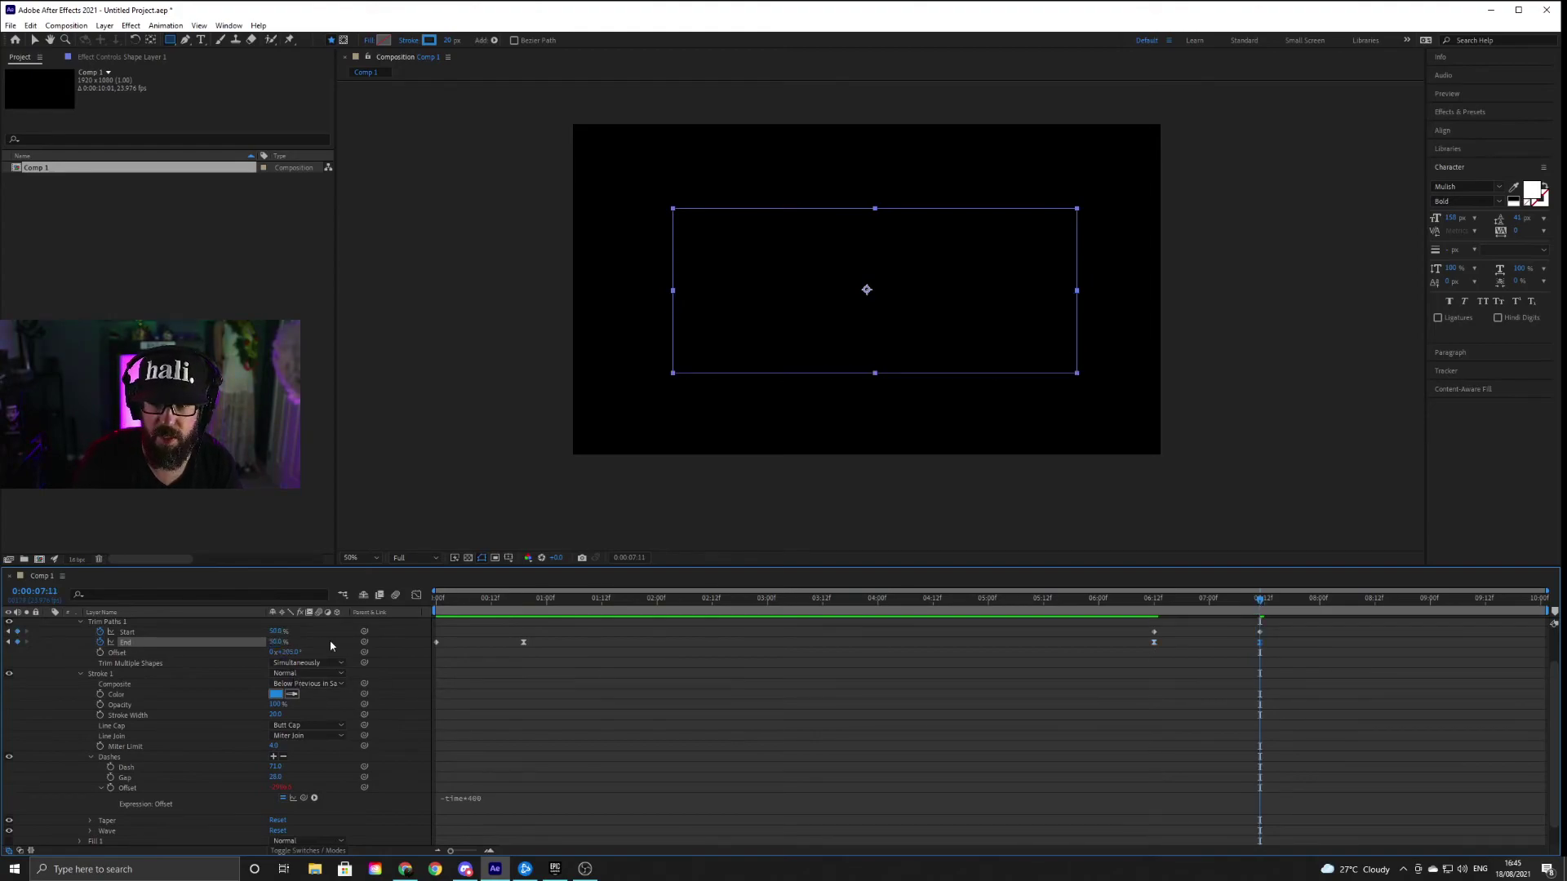
# Apply Easy Ease to the exit keyframes of Start and End, move the closing pair to about 0:00:07:01 and preview
pyautogui.moveTo(1167, 604)
pyautogui.mouseDown()
pyautogui.moveTo(1261, 614)
pyautogui.moveTo(1154, 625)
pyautogui.mouseUp()
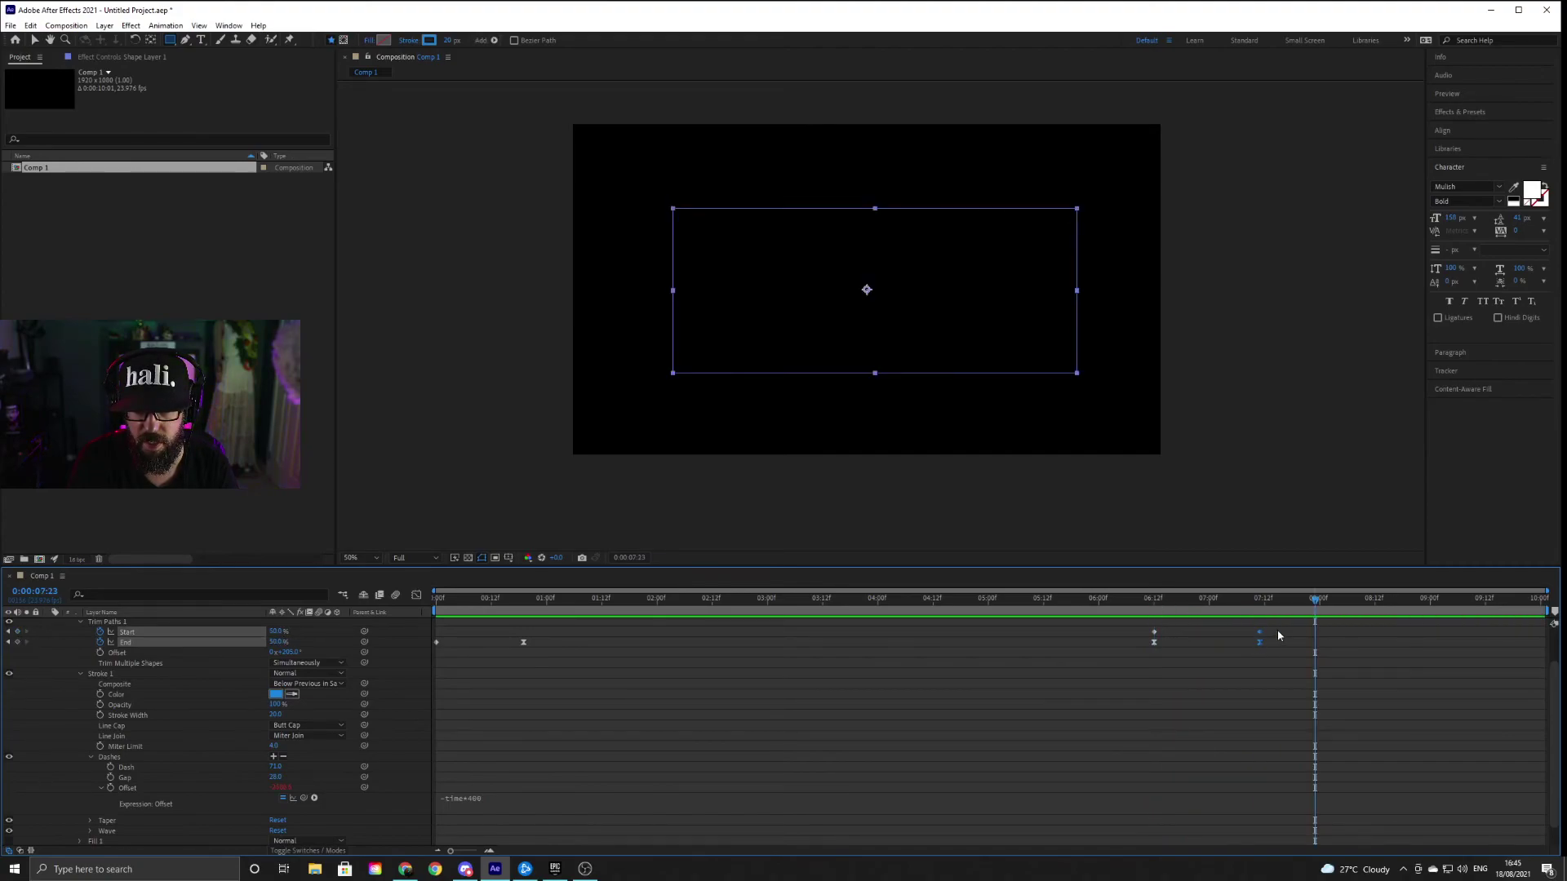
pyautogui.moveTo(1266, 635); pyautogui.dragTo(1120, 640)
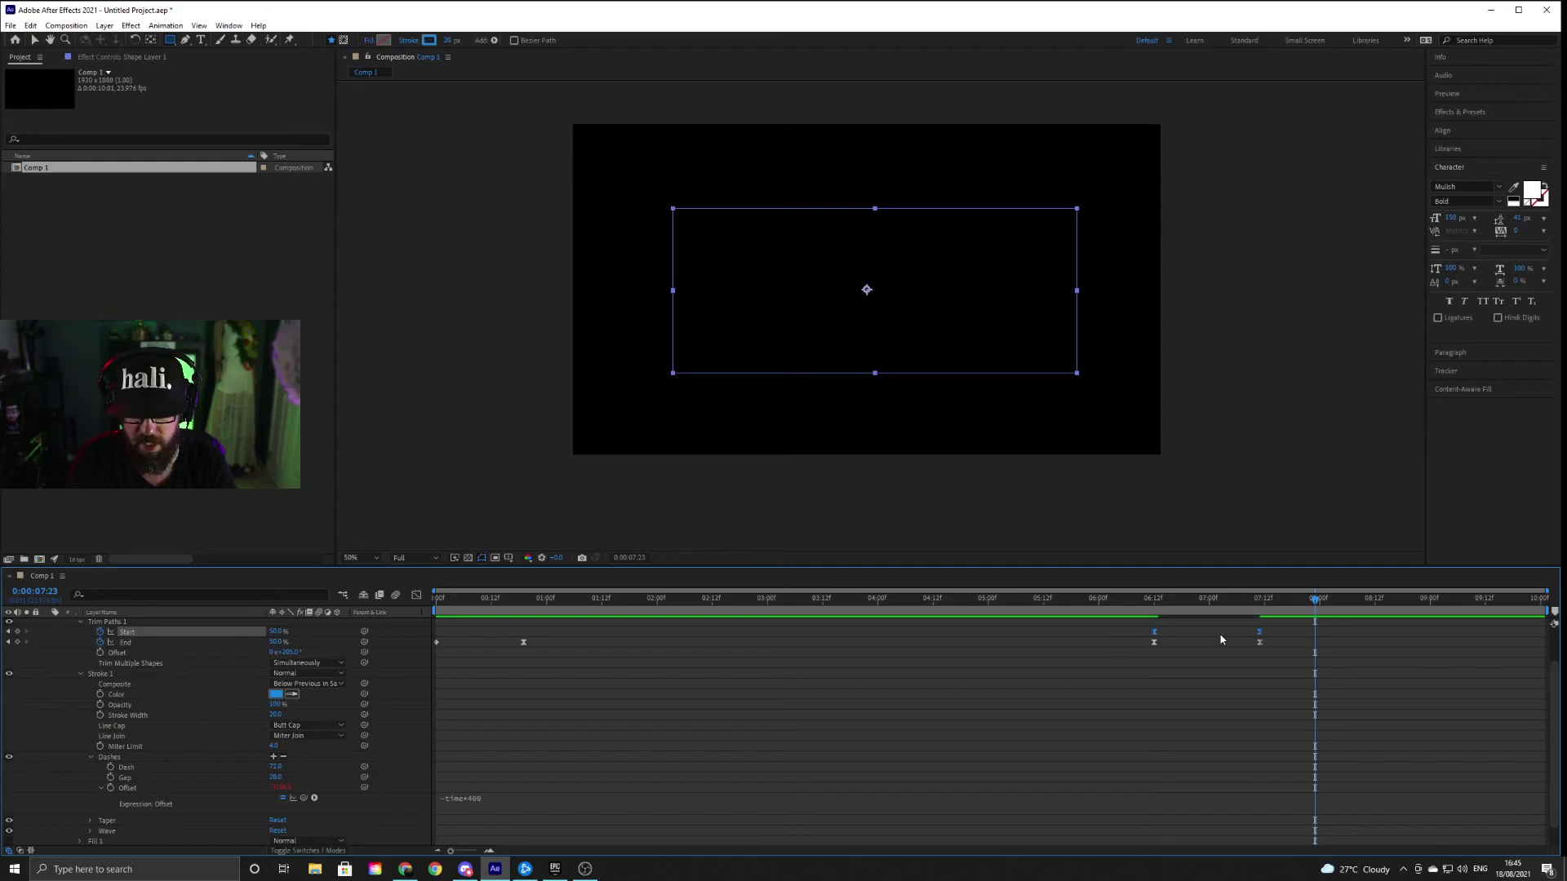
pyautogui.moveTo(1259, 643); pyautogui.dragTo(1217, 645)
pyautogui.click(1058, 612)
pyautogui.click(1057, 612)
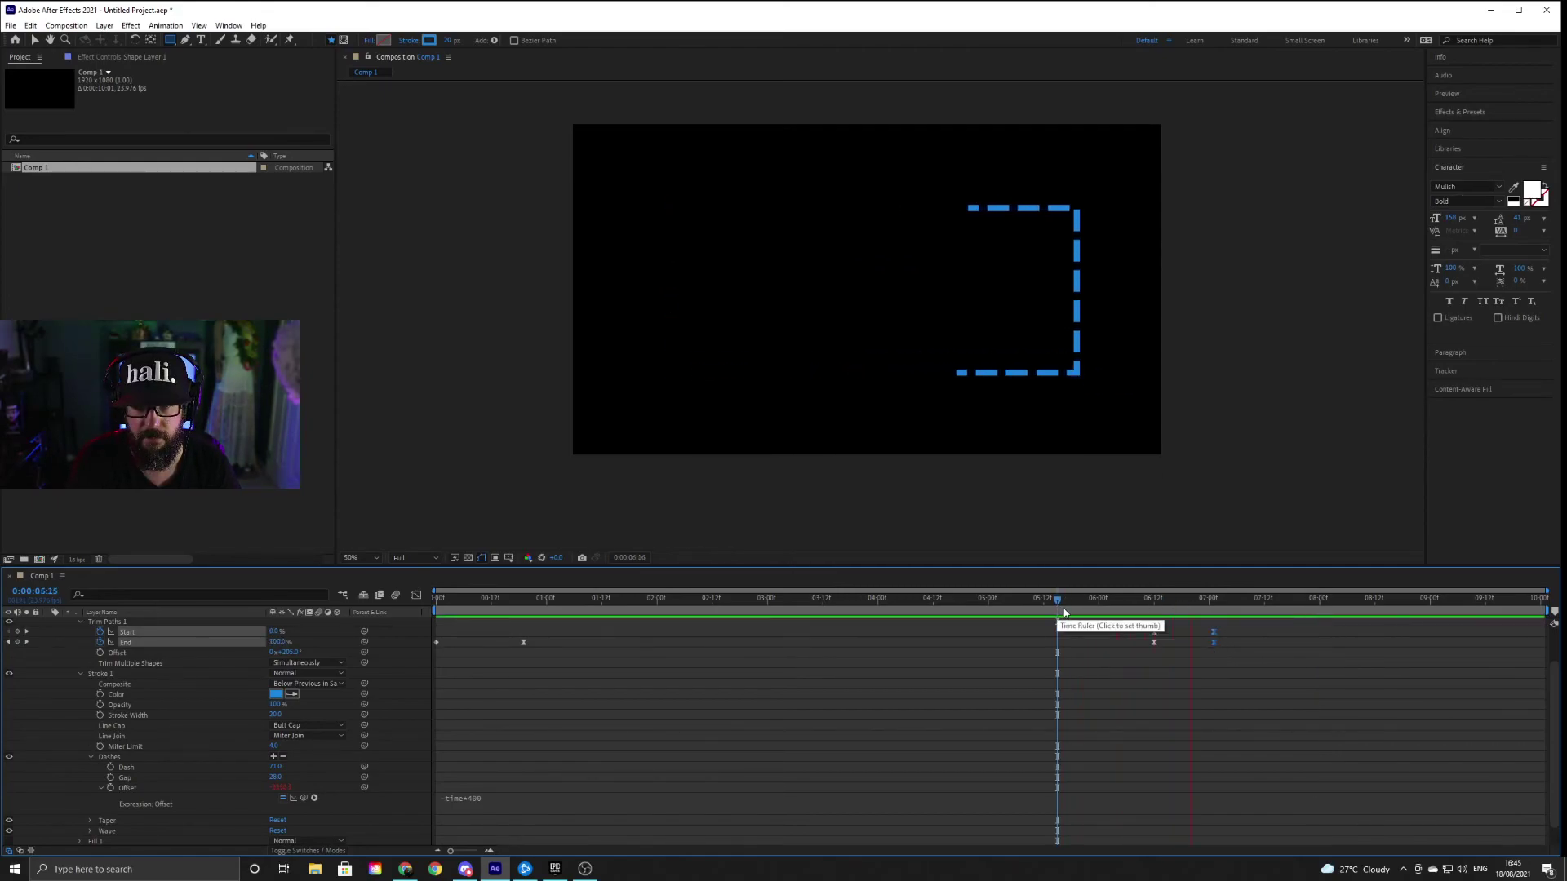
pyautogui.press('space')
# Adjust the final Trim Paths Start value so both ends of the outline retract evenly, and preview the exit
pyautogui.moveTo(1167, 602); pyautogui.dragTo(1213, 605)
pyautogui.moveTo(276, 631); pyautogui.dragTo(294, 633)
pyautogui.press('space')
pyautogui.press('space')
pyautogui.press('pageup')
pyautogui.click(983, 610)
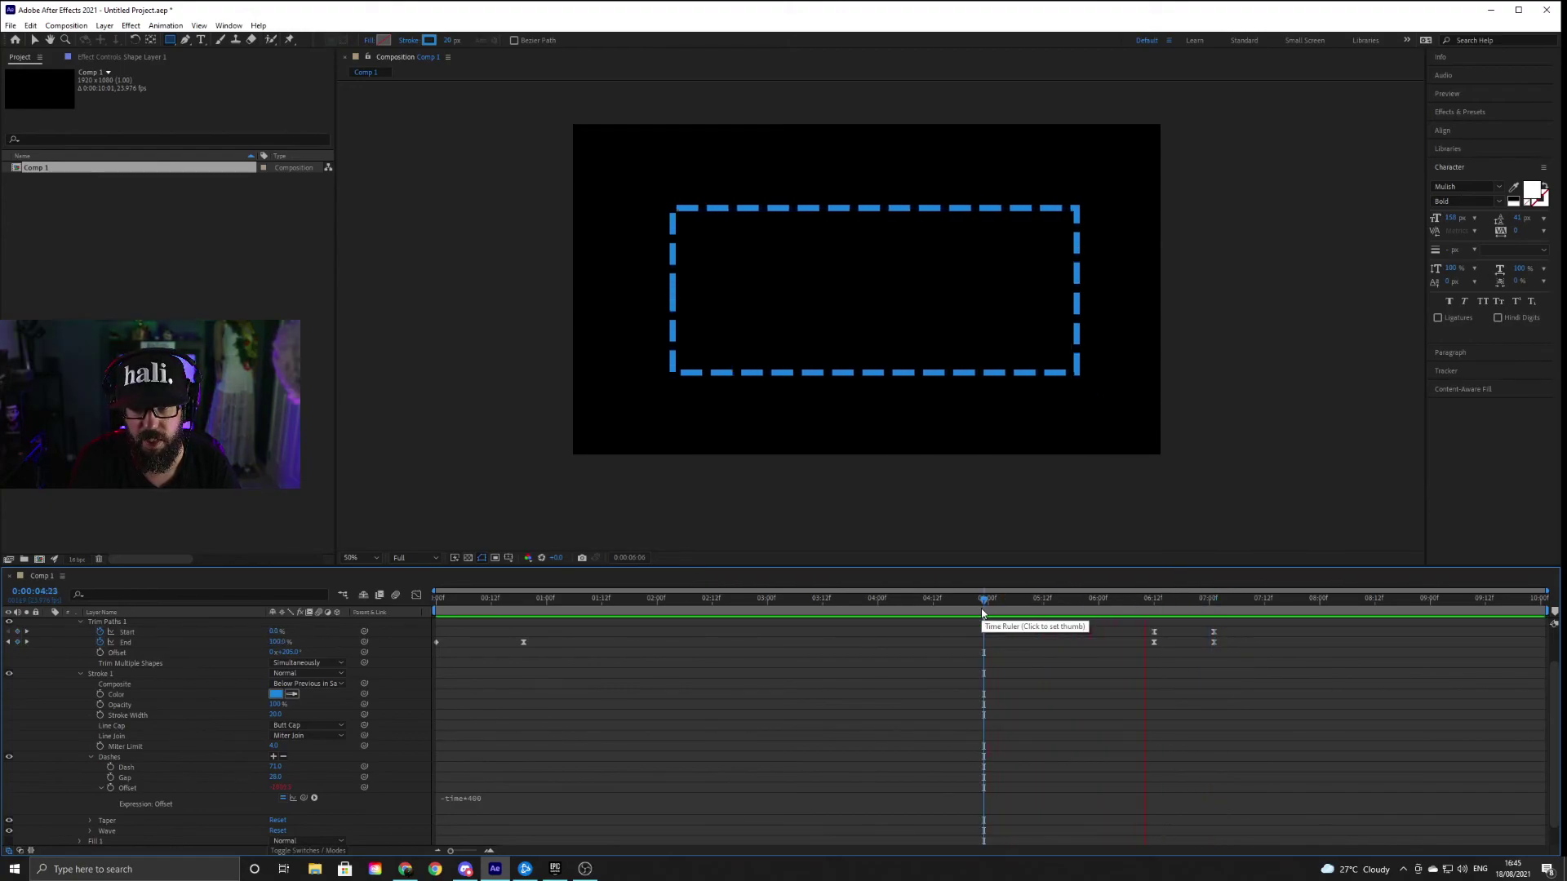
# End the work area at about 0:00:07:13, just past the exit animation, and play back the whole animation
pyautogui.press('n')
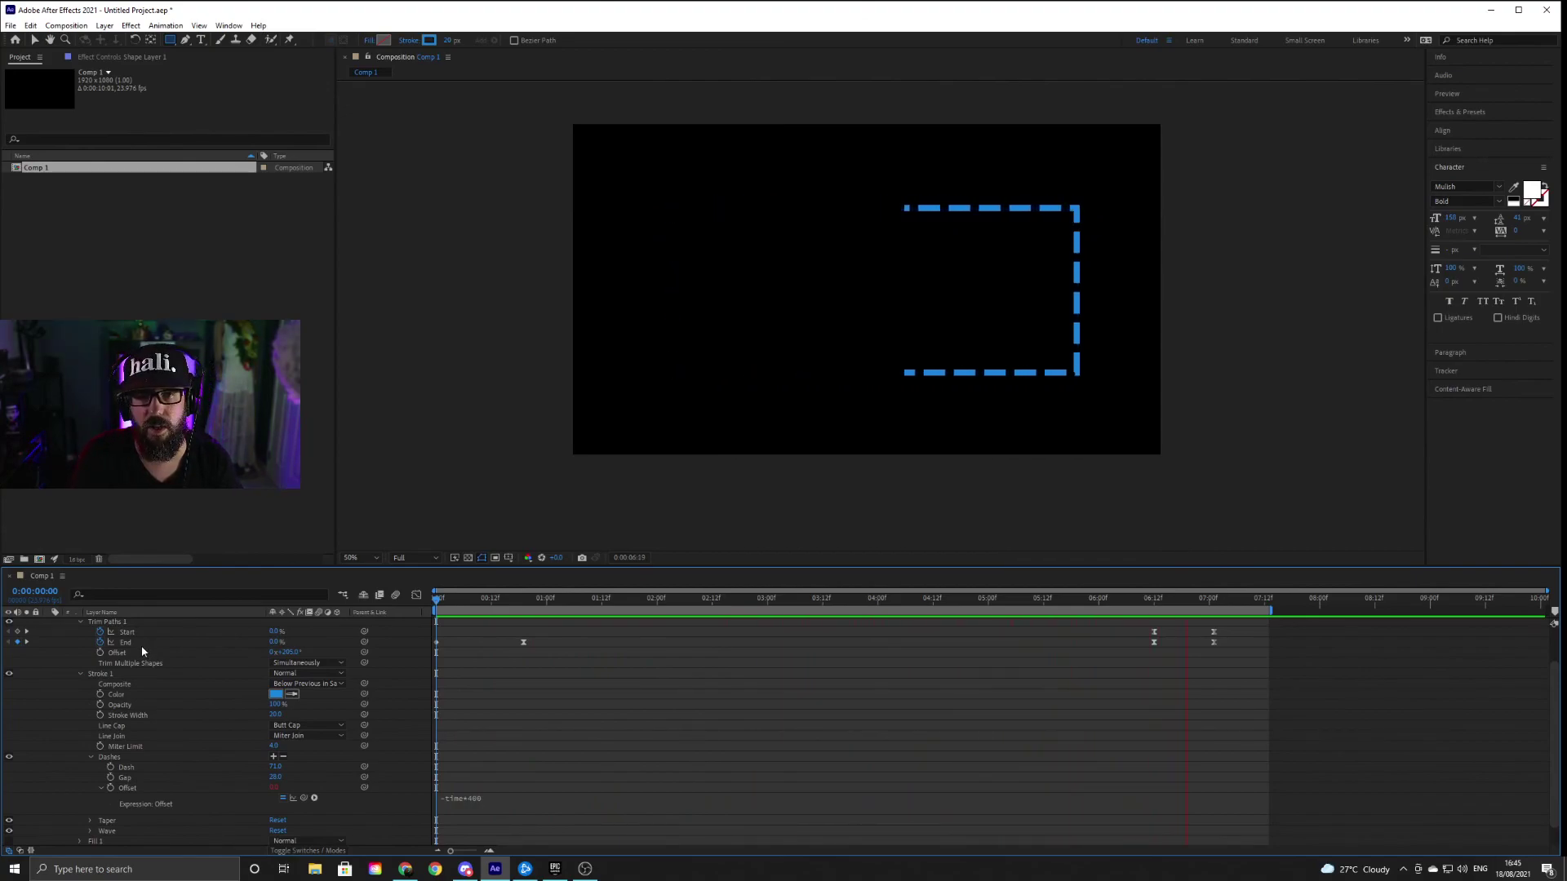
pyautogui.press('space')
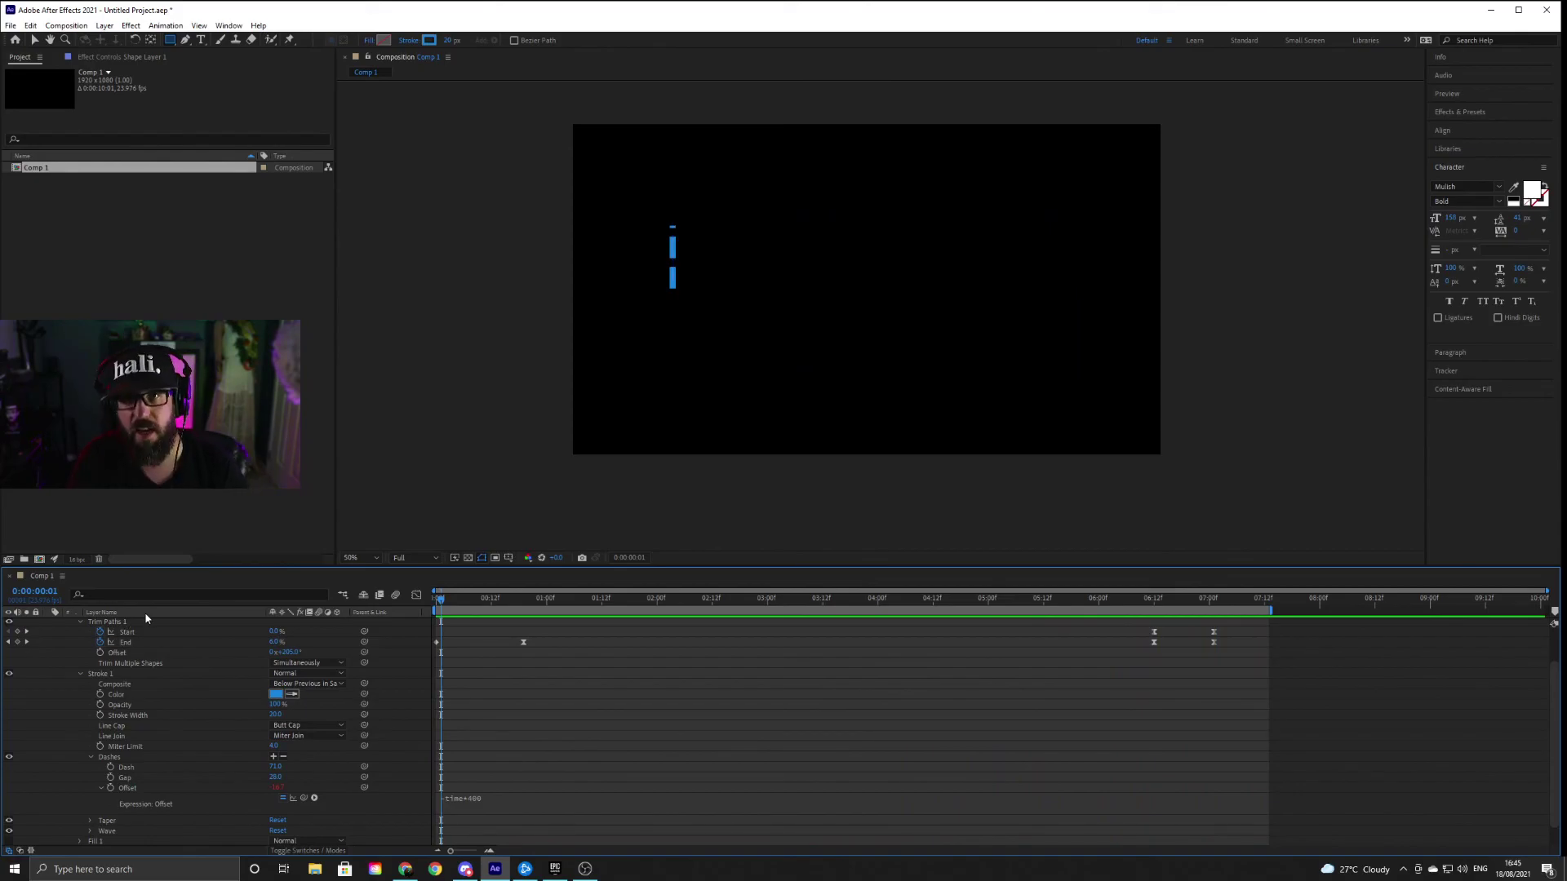